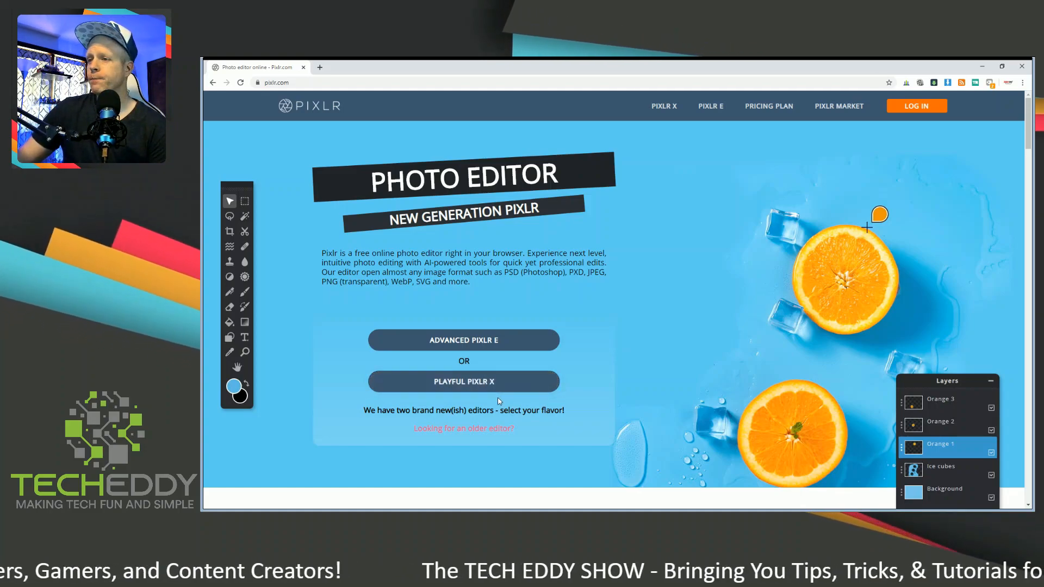
Step: Launch the Pixlr X editor and open the green-screen portrait photo from the computer
{"action": "left_click", "coordinate": [481, 383]}
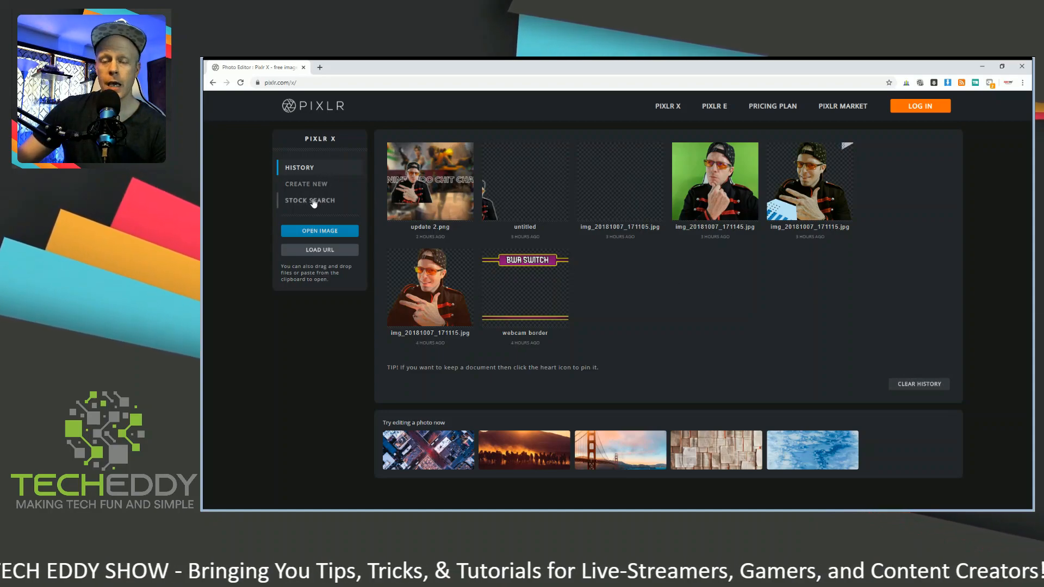
{"action": "left_click", "coordinate": [316, 232]}
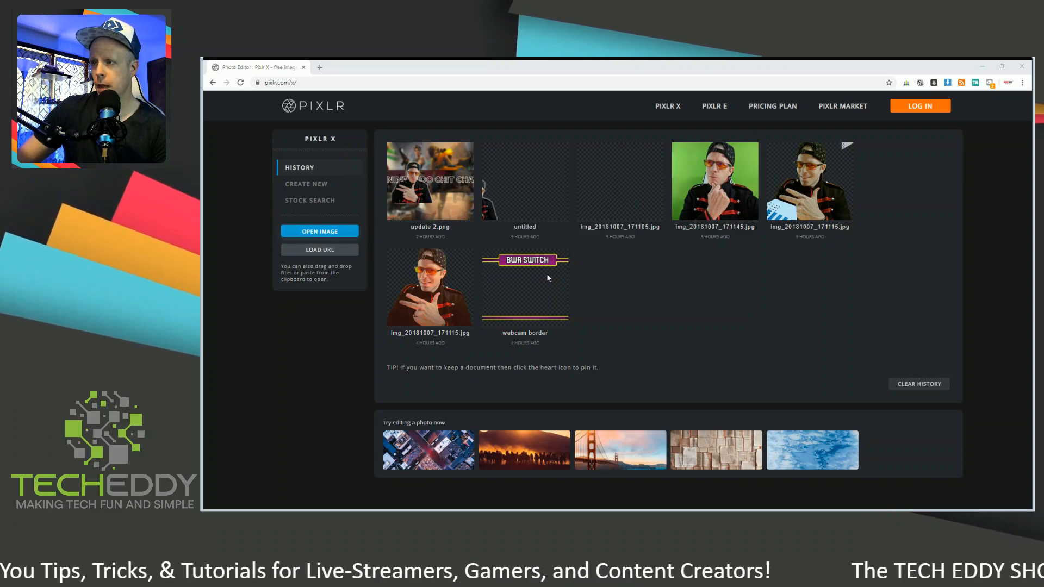
{"action": "left_click", "coordinate": [586, 333]}
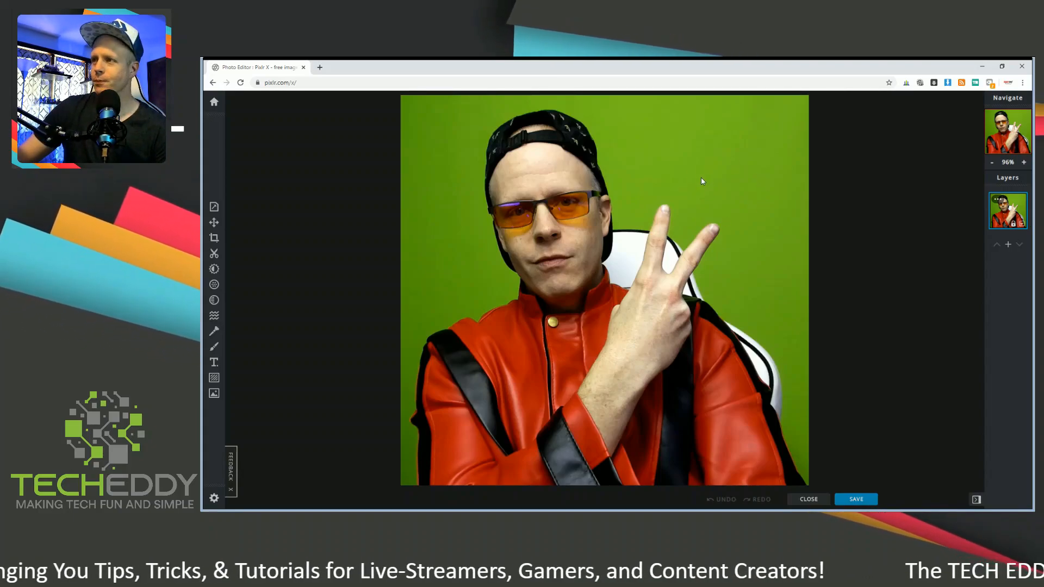
Step: Crop the photo slightly at its edges to about 970 by 921 pixels
{"action": "left_click", "coordinate": [215, 243]}
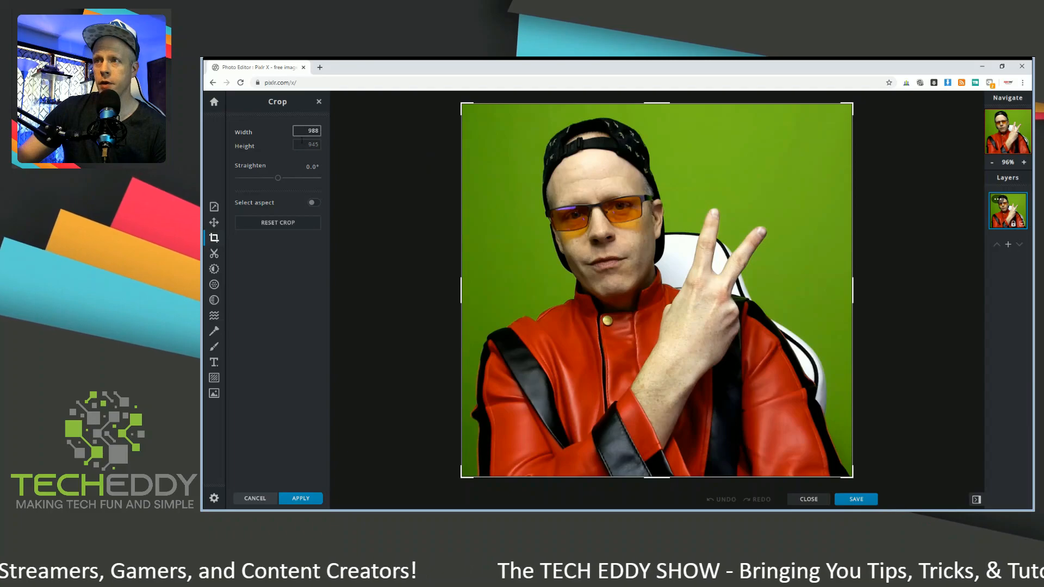
{"action": "left_click_drag", "start_coordinate": [456, 110], "coordinate": [464, 115]}
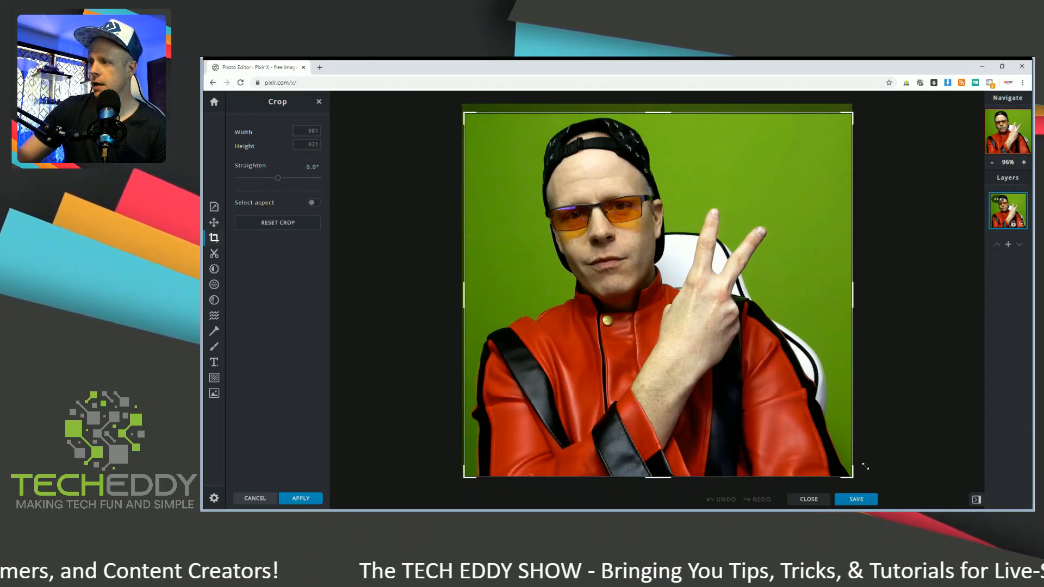
{"action": "left_click_drag", "start_coordinate": [853, 476], "coordinate": [847, 472]}
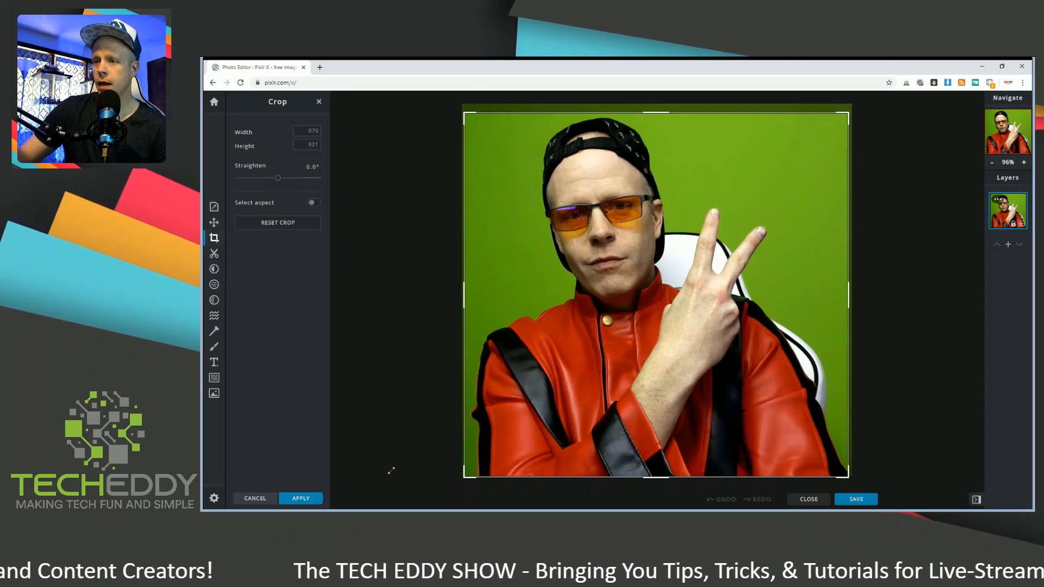
{"action": "left_click", "coordinate": [301, 498]}
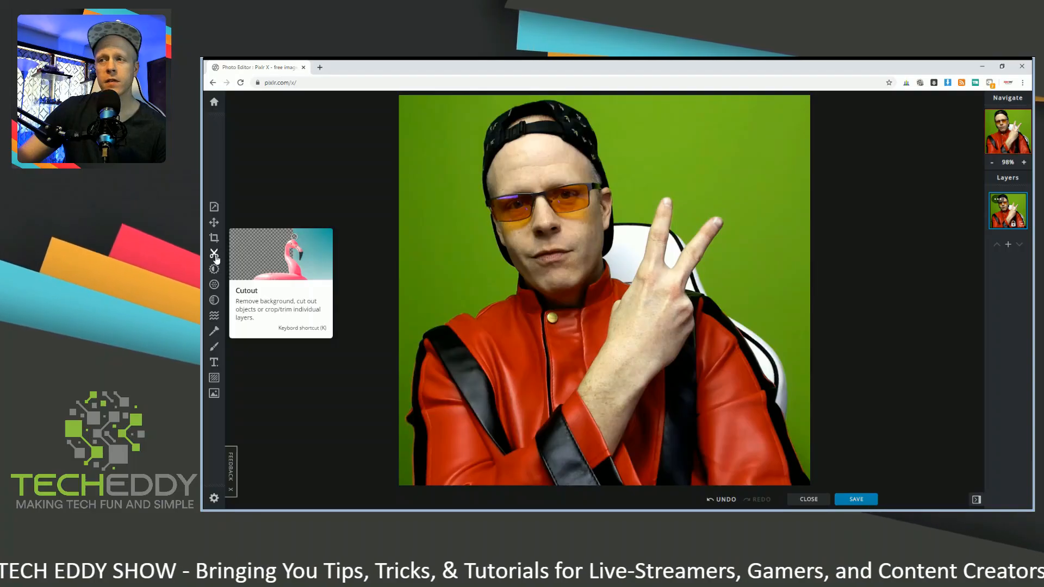
Step: Cut out the green background on both sides of the man with the Cutout magic wand in Remove mode
{"action": "left_click", "coordinate": [372, 215]}
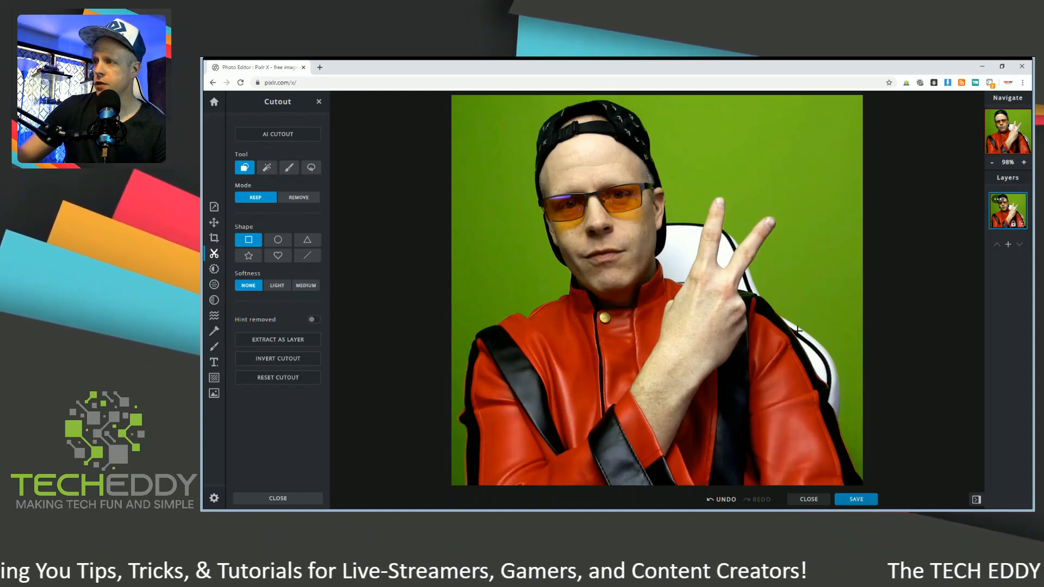
{"action": "left_click", "coordinate": [266, 169]}
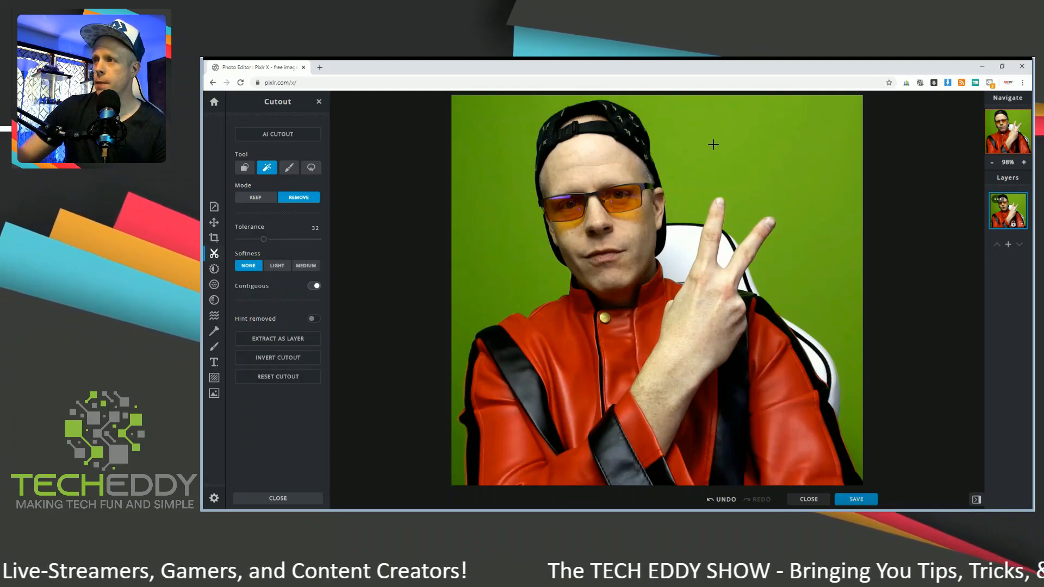
{"action": "left_click", "coordinate": [769, 127]}
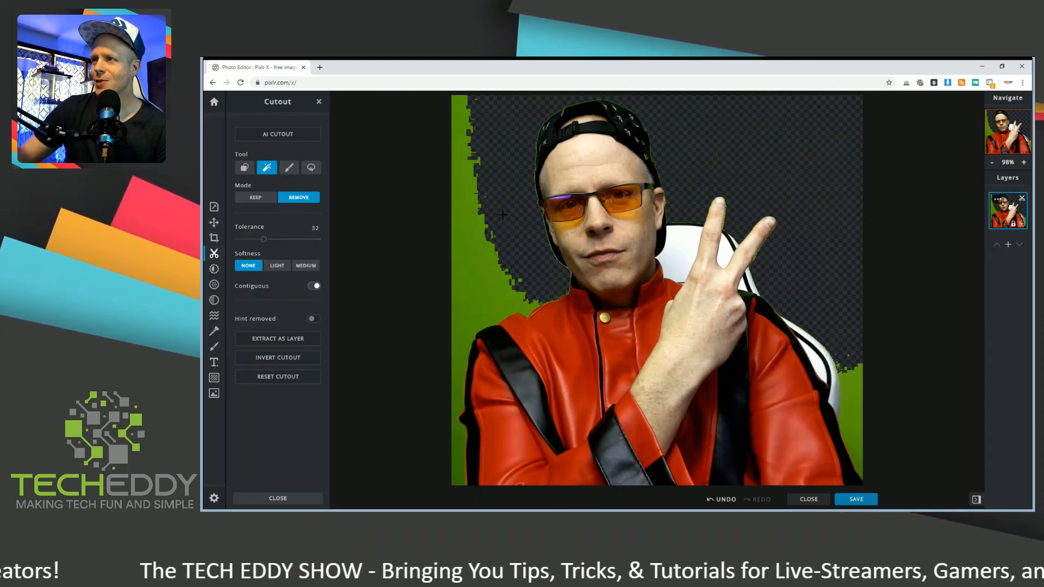
{"action": "left_click", "coordinate": [470, 279]}
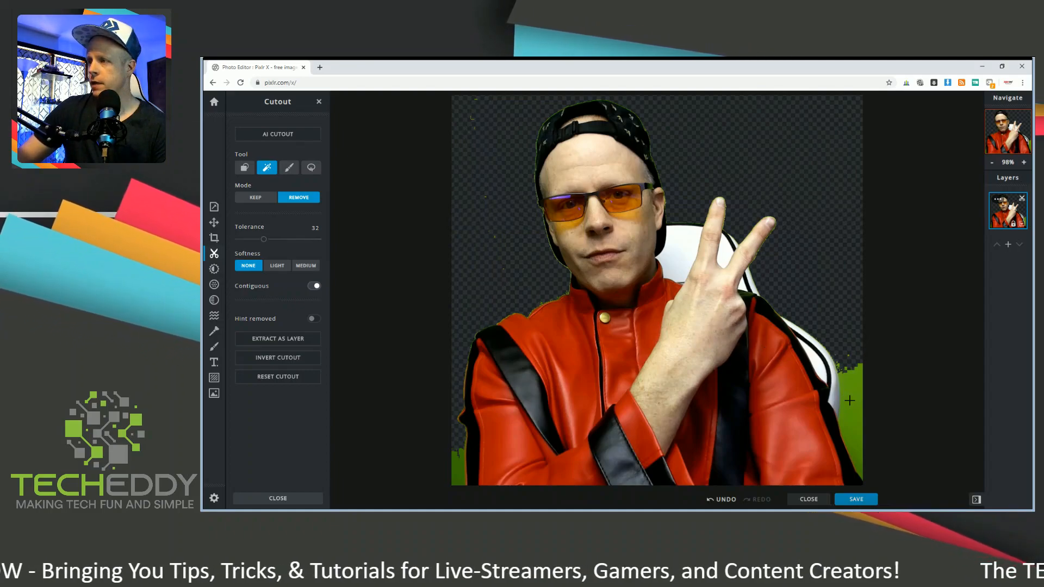
{"action": "left_click", "coordinate": [849, 397]}
{"action": "left_click", "coordinate": [459, 464]}
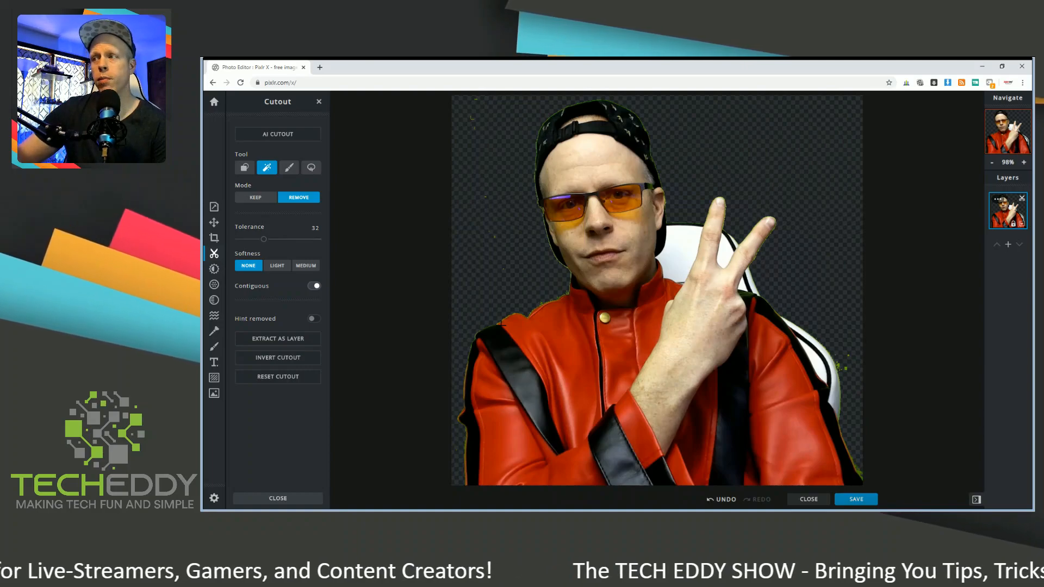
Step: Remove the white chair areas behind the raised hand and shoulder with the magic wand, keeping the black parts of the jacket
{"action": "left_click", "coordinate": [685, 243]}
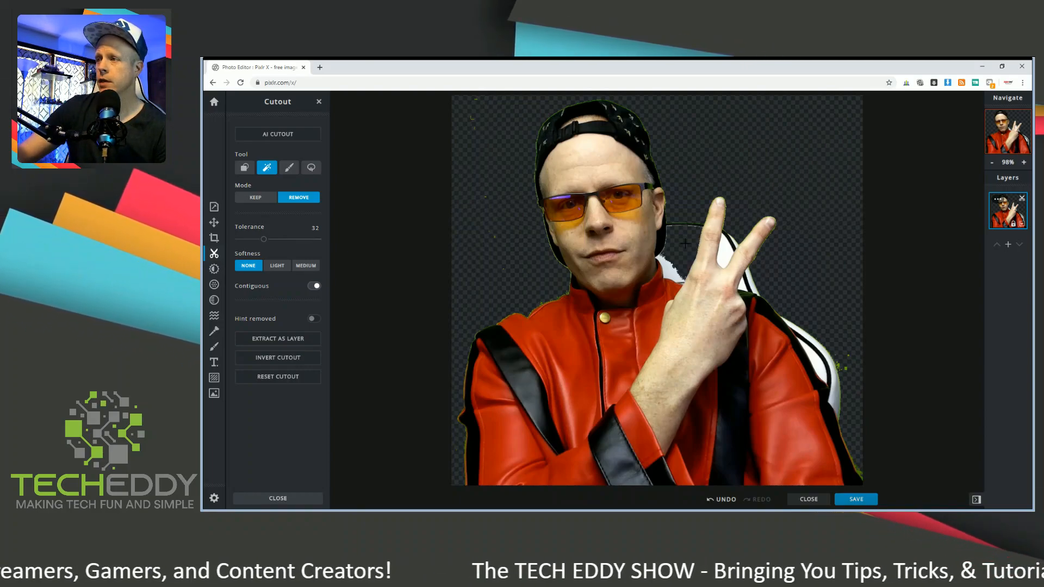
{"action": "left_click", "coordinate": [670, 267]}
{"action": "left_click", "coordinate": [728, 247]}
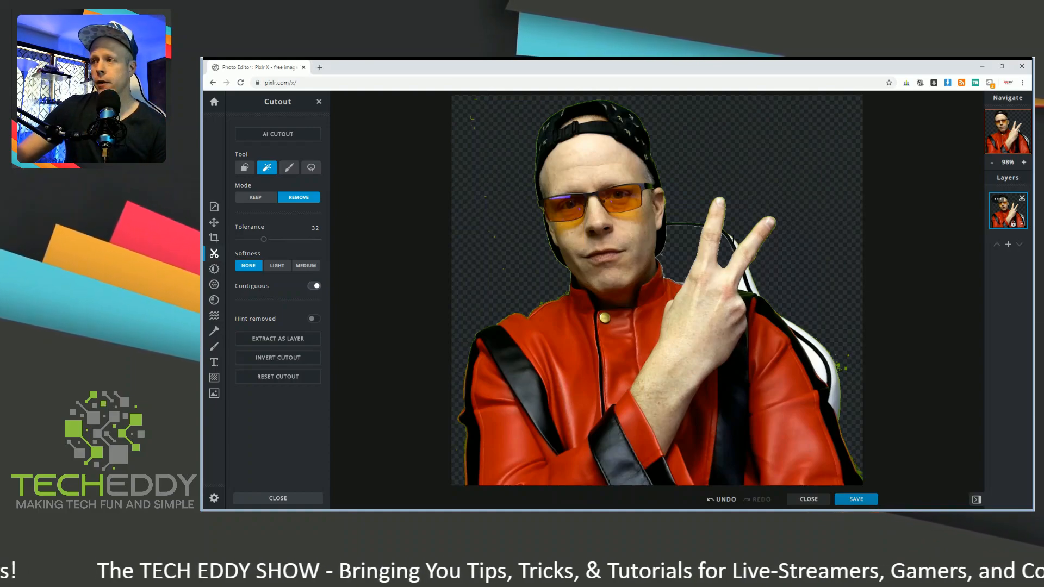
{"action": "left_click", "coordinate": [802, 333]}
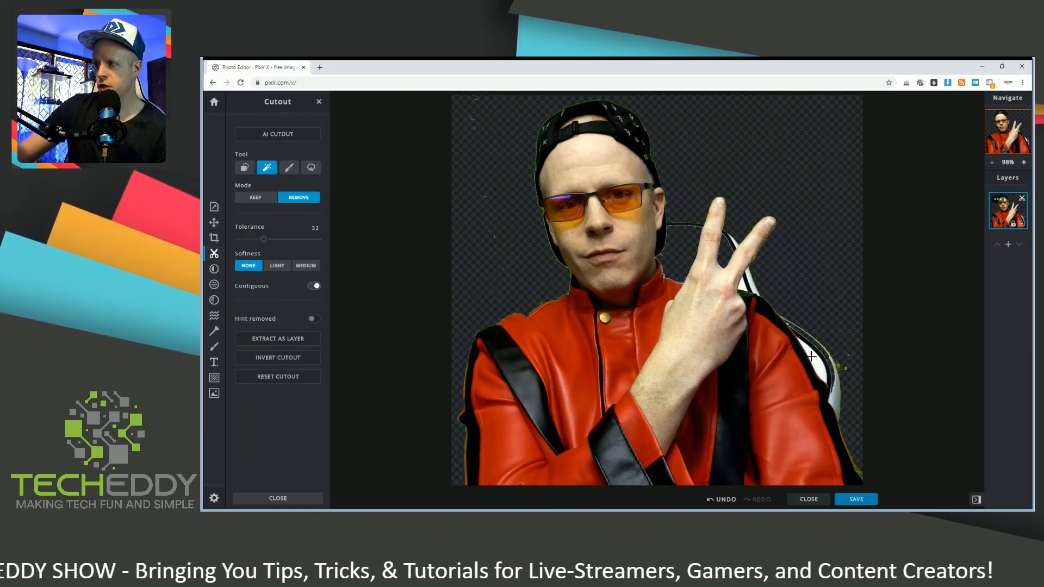
{"action": "left_click", "coordinate": [812, 357]}
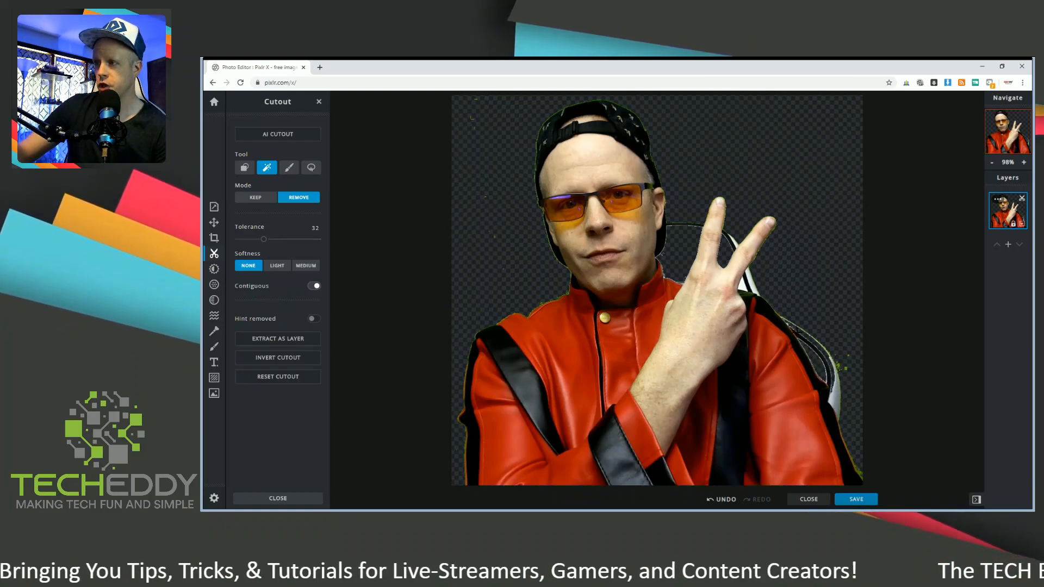
{"action": "left_click", "coordinate": [796, 332]}
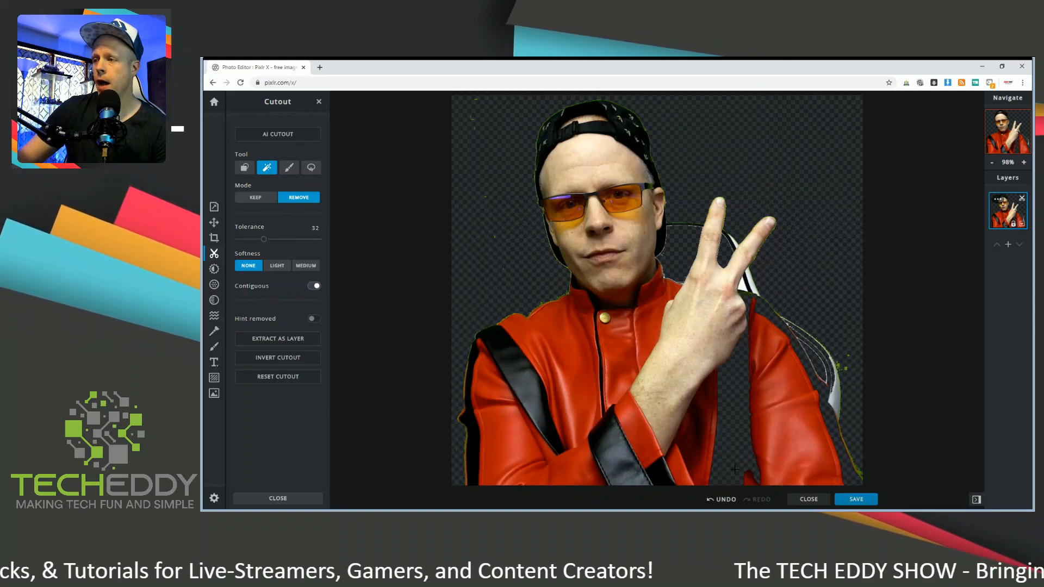
{"action": "left_click", "coordinate": [725, 500]}
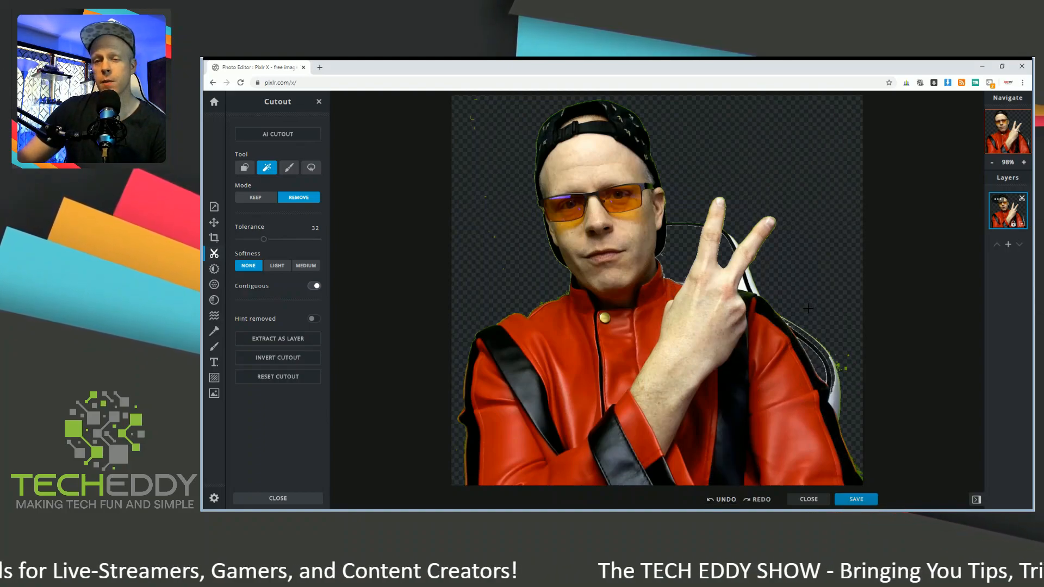
{"action": "left_click", "coordinate": [834, 387]}
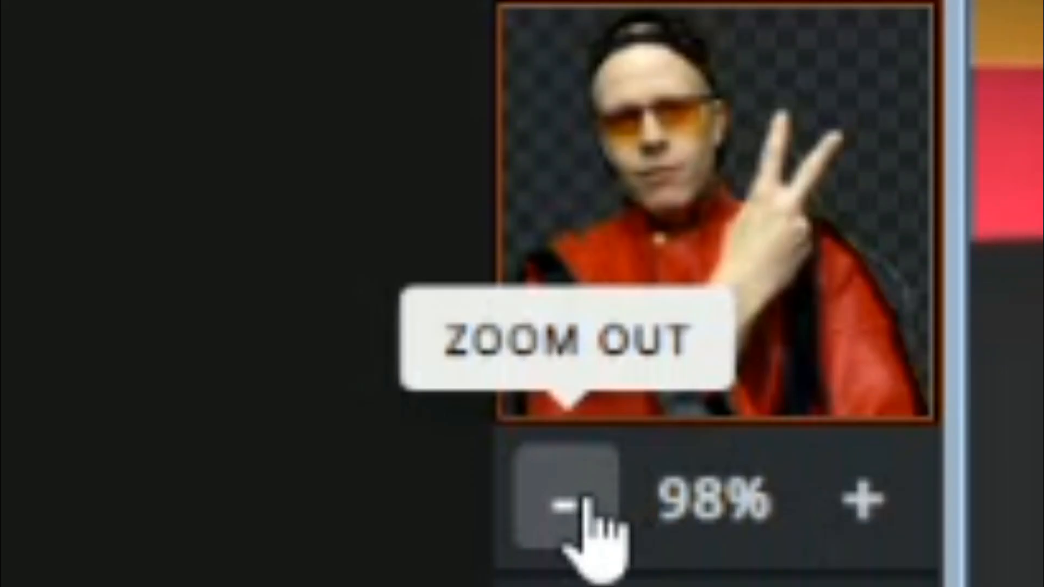
Step: Examine the leftover chair outline around the head and raised fingers at 260% zoom
{"action": "left_click", "coordinate": [586, 503]}
{"action": "left_click", "coordinate": [587, 503]}
{"action": "left_click", "coordinate": [586, 503]}
{"action": "left_click", "coordinate": [586, 503]}
{"action": "left_click", "coordinate": [586, 503]}
{"action": "left_click", "coordinate": [843, 508]}
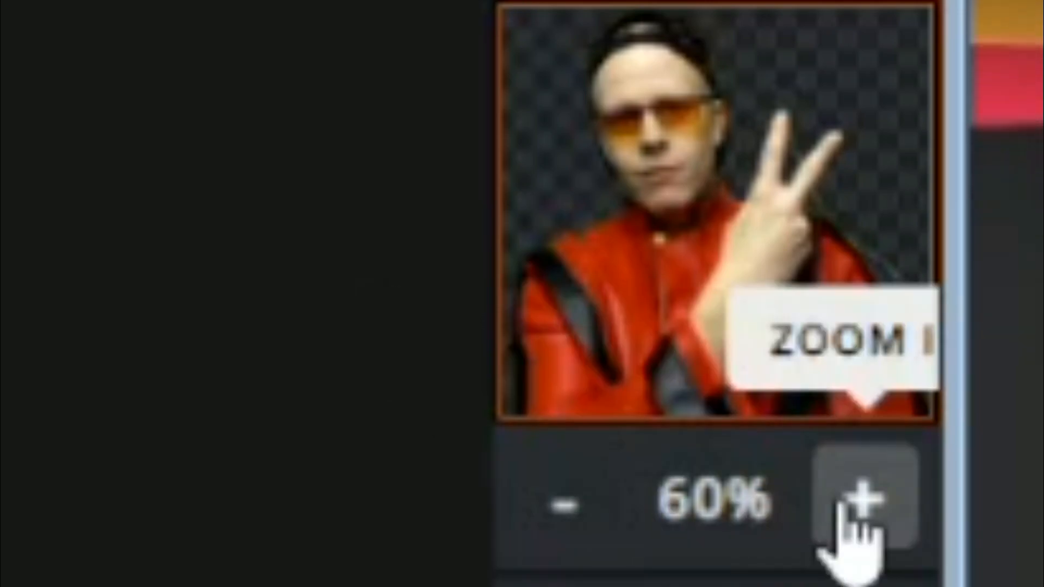
{"action": "left_click", "coordinate": [843, 509]}
{"action": "left_click", "coordinate": [842, 508]}
{"action": "left_click", "coordinate": [843, 509]}
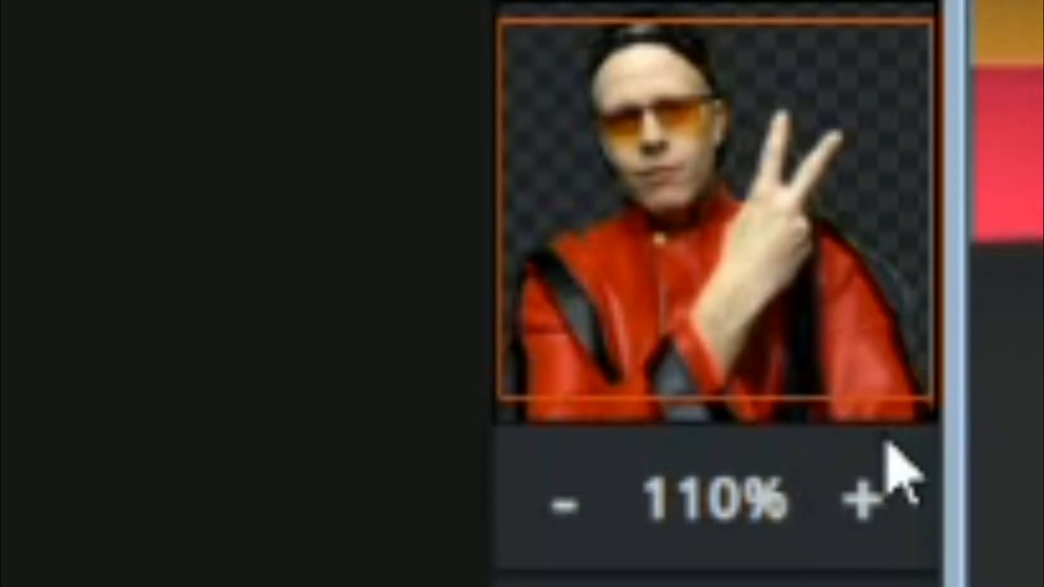
{"action": "scroll", "coordinate": [1026, 159], "scroll_direction": "down", "scroll_amount": 3}
{"action": "scroll", "coordinate": [1027, 159], "scroll_direction": "up", "scroll_amount": 3}
{"action": "scroll", "coordinate": [1027, 160], "scroll_direction": "up", "scroll_amount": 4}
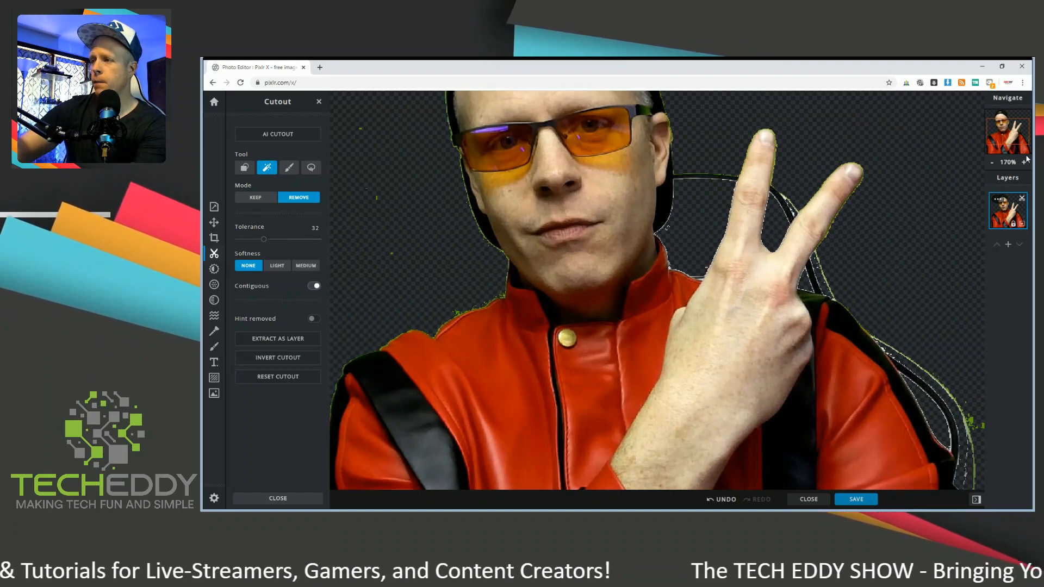
{"action": "scroll", "coordinate": [1026, 159], "scroll_direction": "up", "scroll_amount": 2}
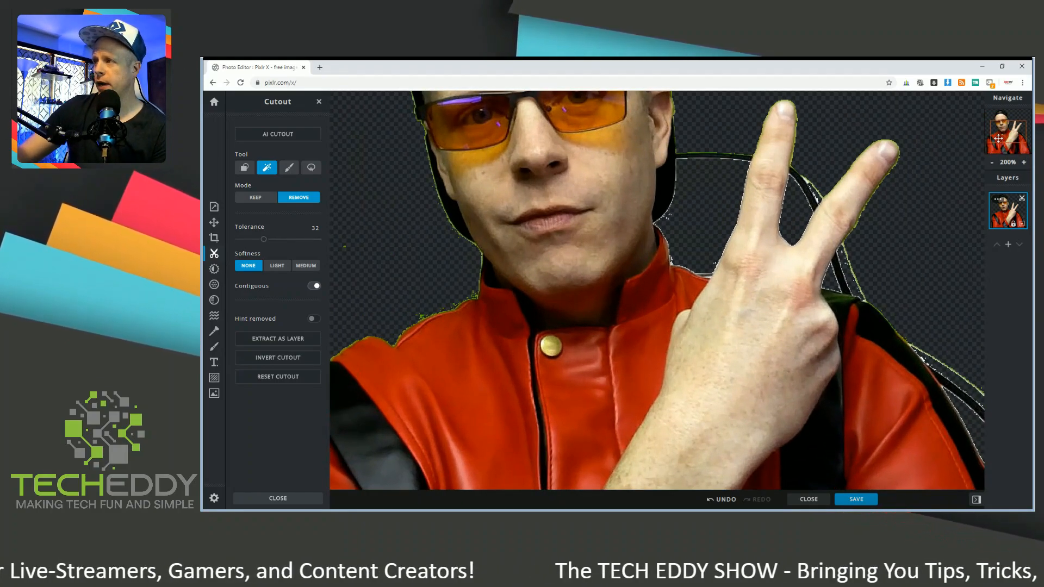
{"action": "left_click_drag", "start_coordinate": [998, 138], "coordinate": [999, 133]}
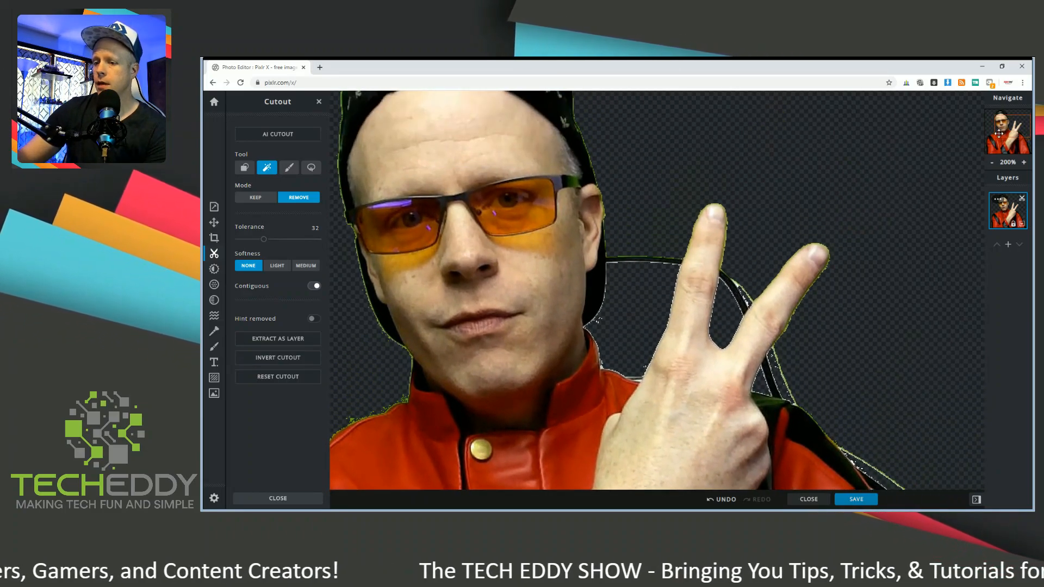
{"action": "scroll", "coordinate": [999, 133], "scroll_direction": "up", "scroll_amount": 2}
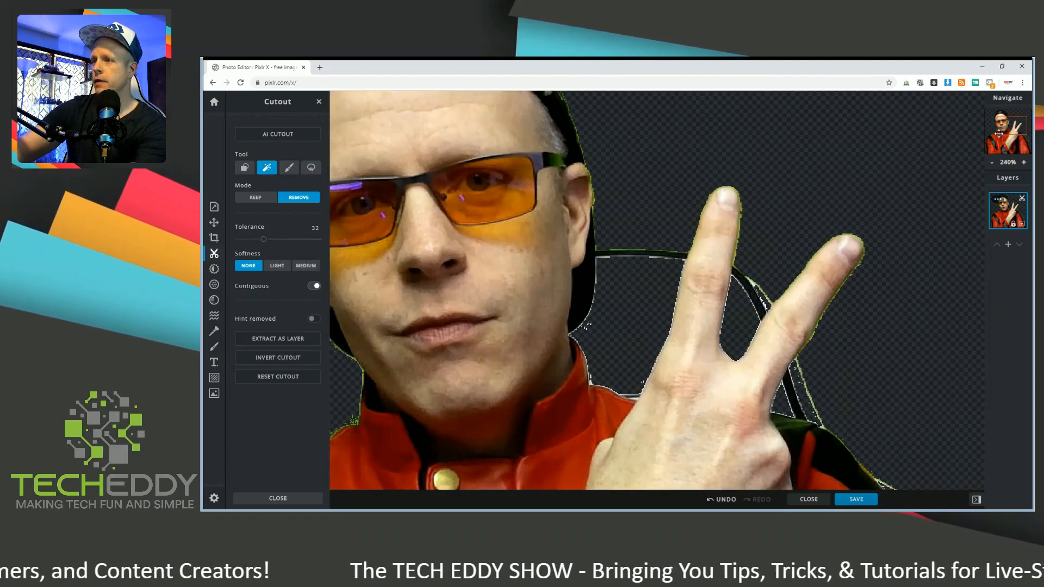
{"action": "scroll", "coordinate": [999, 133], "scroll_direction": "up", "scroll_amount": 1}
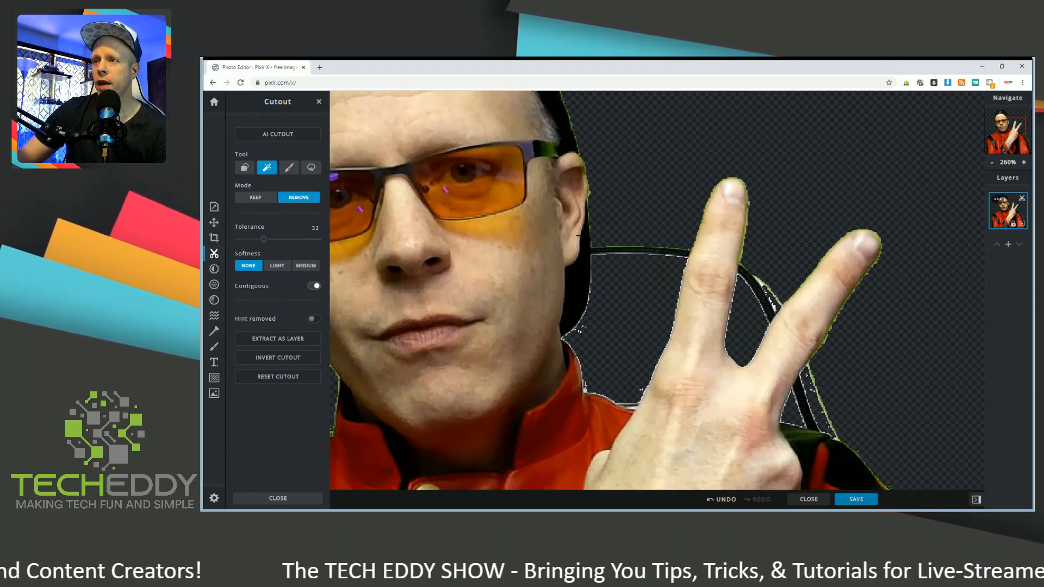
Step: Cut away the chair outline beside the head, between the fingers and above the shoulder with rectangular Remove cutouts
{"action": "left_click", "coordinate": [245, 168]}
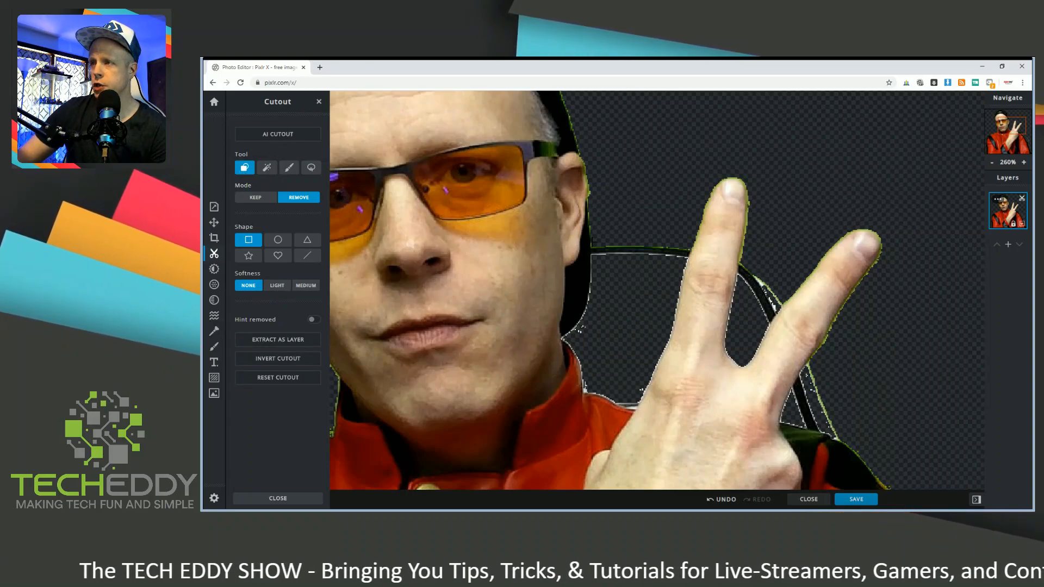
{"action": "left_click_drag", "start_coordinate": [605, 234], "coordinate": [679, 268]}
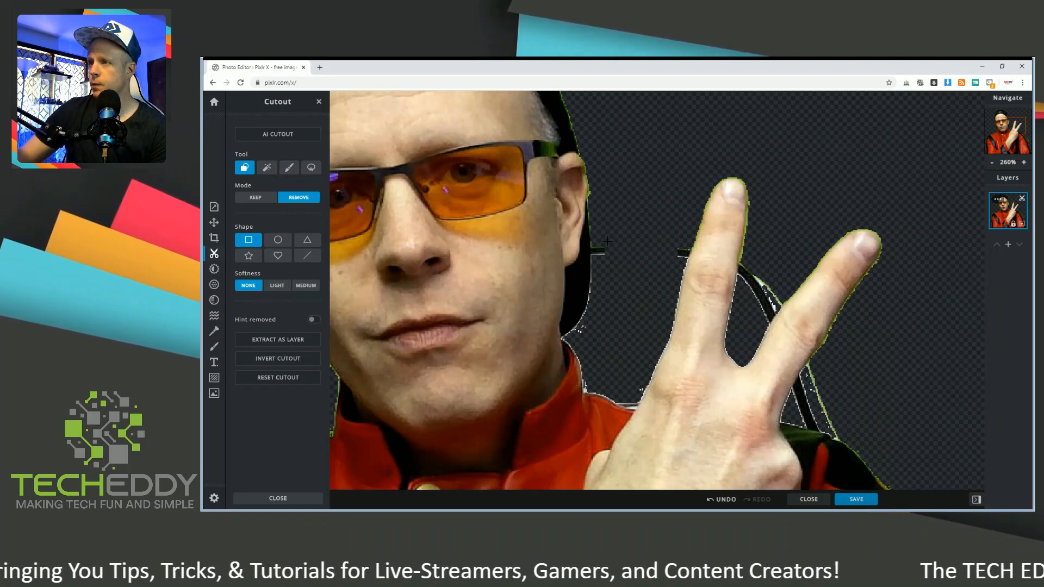
{"action": "left_click_drag", "start_coordinate": [601, 258], "coordinate": [683, 260]}
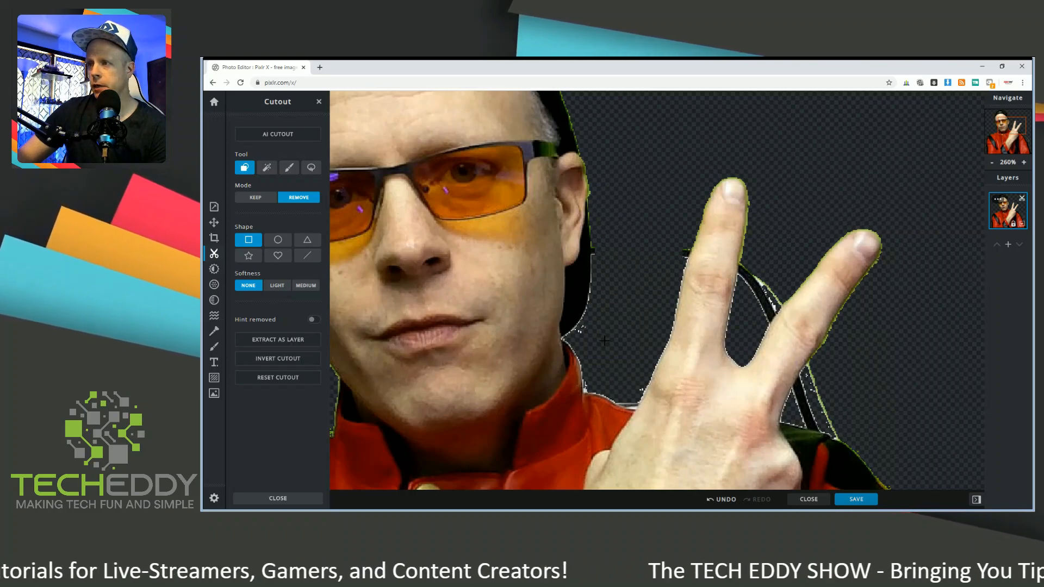
{"action": "left_click_drag", "start_coordinate": [745, 260], "coordinate": [772, 322]}
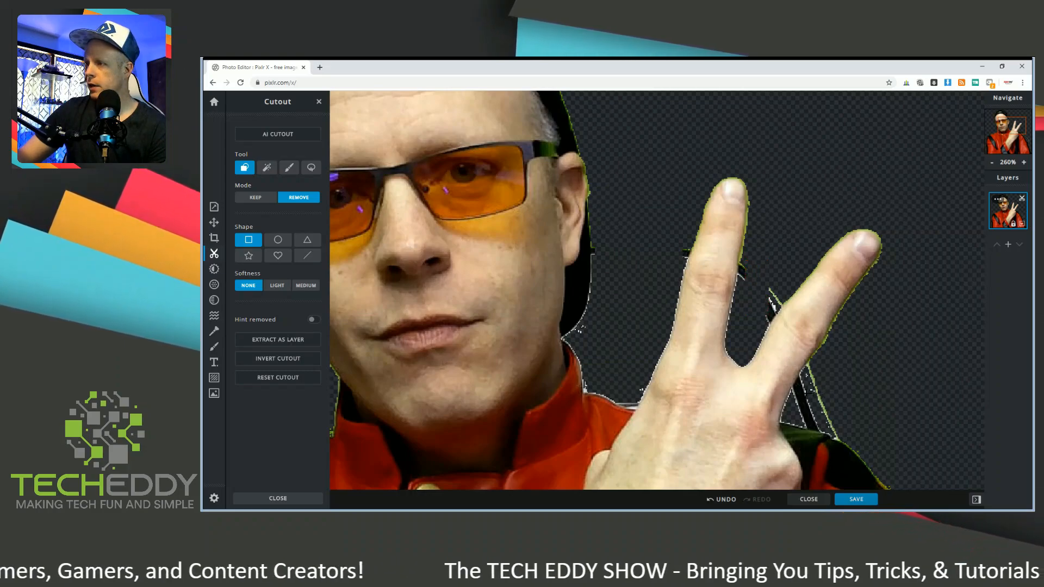
{"action": "left_click_drag", "start_coordinate": [794, 392], "coordinate": [846, 424]}
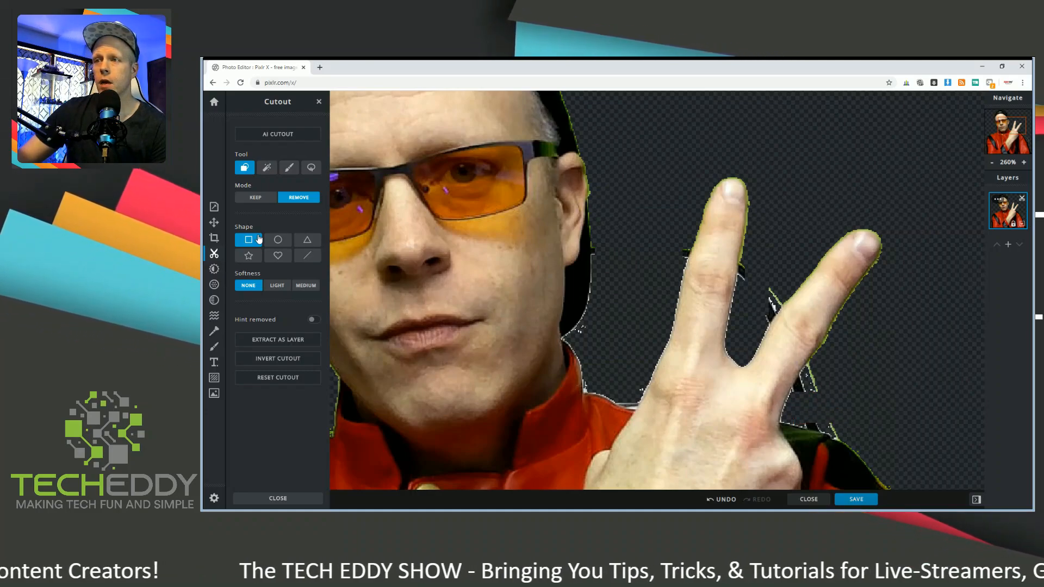
Step: Trim the leftover chair fragments beside the raised fingers with circular Remove cutouts
{"action": "left_click", "coordinate": [278, 240]}
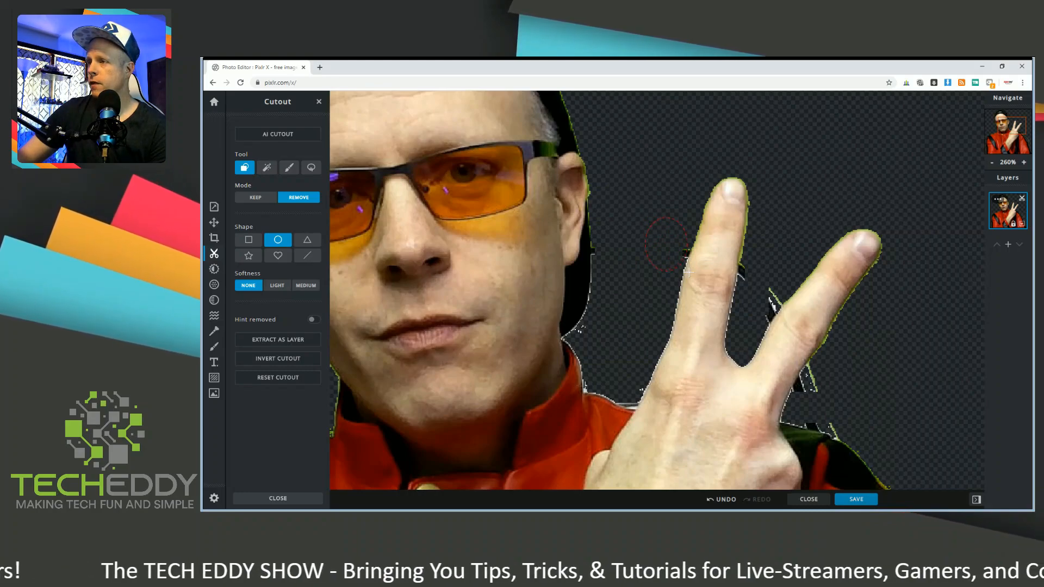
{"action": "left_click_drag", "start_coordinate": [688, 272], "coordinate": [688, 272]}
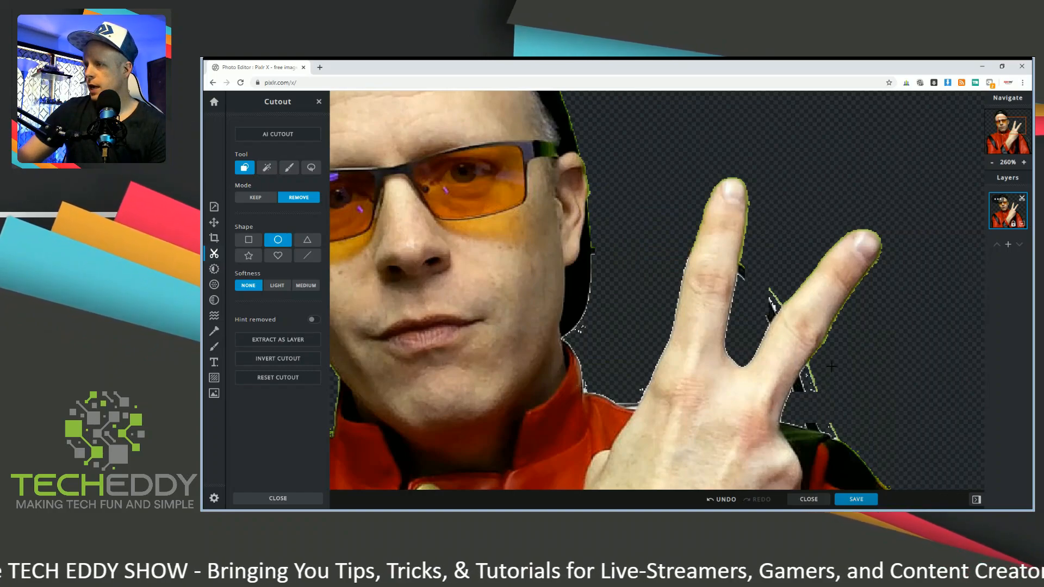
{"action": "left_click_drag", "start_coordinate": [848, 396], "coordinate": [807, 393]}
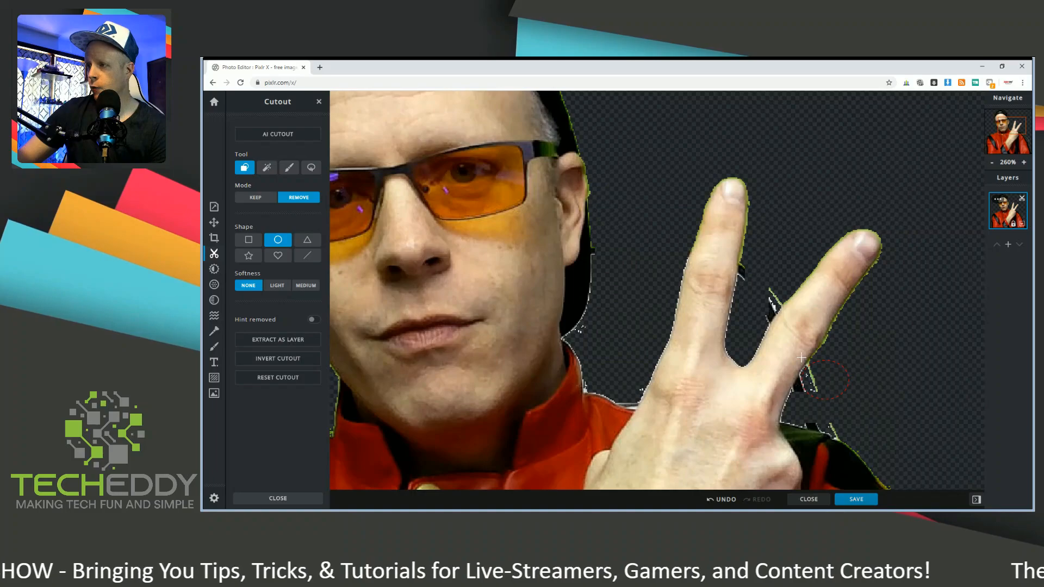
{"action": "left_click_drag", "start_coordinate": [802, 357], "coordinate": [801, 357]}
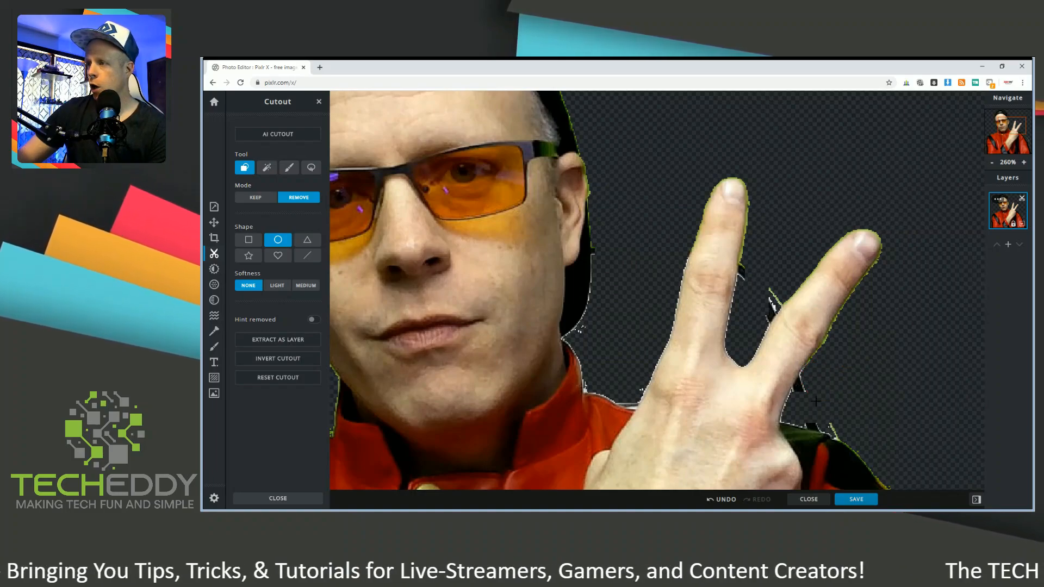
Step: Clear the chair fragments below the outer raised finger and along the top edge of the shoulder with circular Remove cutouts
{"action": "left_click_drag", "start_coordinate": [821, 401], "coordinate": [795, 375]}
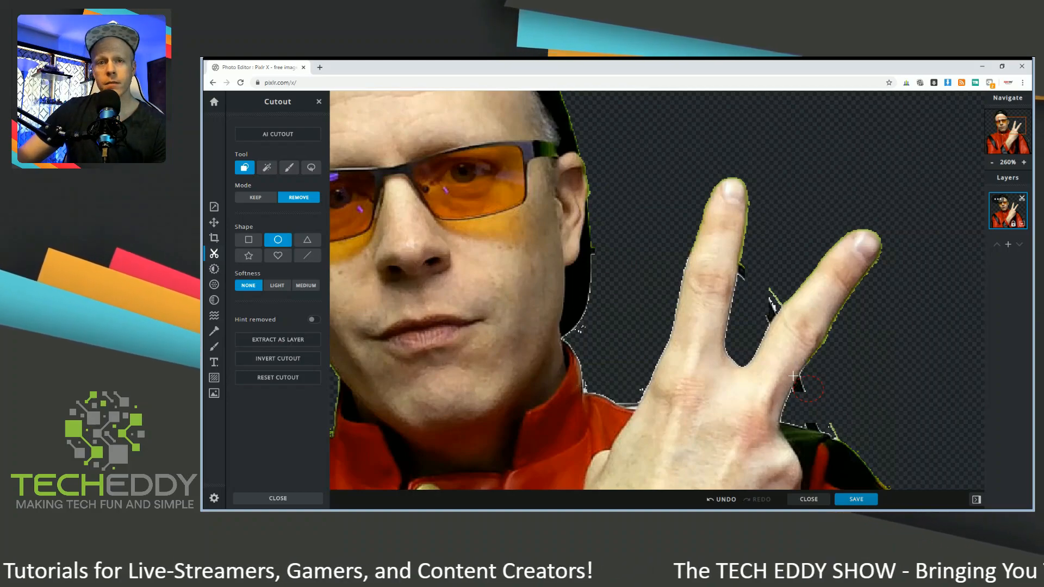
{"action": "left_click_drag", "start_coordinate": [793, 375], "coordinate": [794, 376]}
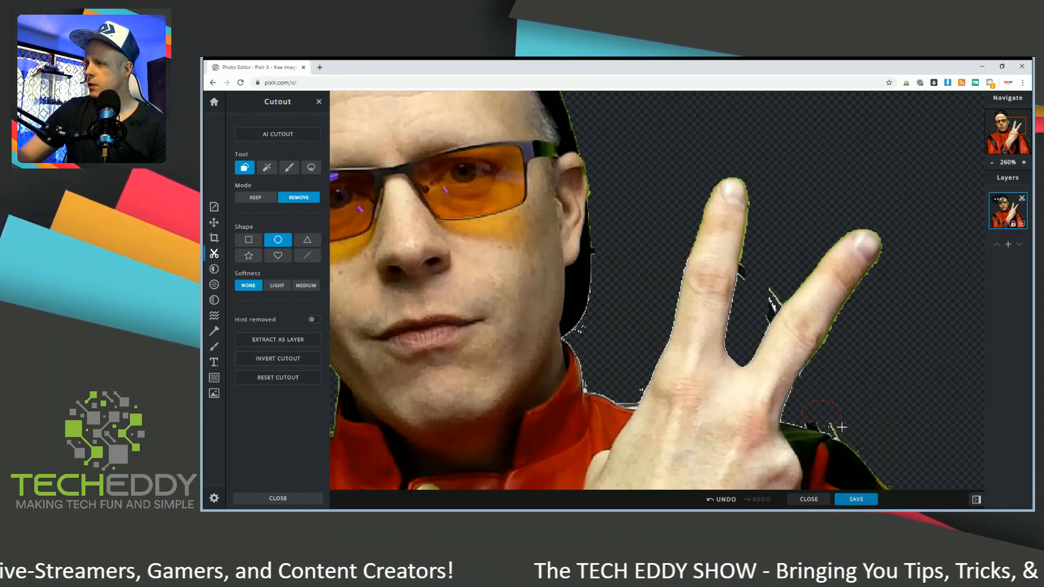
{"action": "left_click_drag", "start_coordinate": [843, 430], "coordinate": [856, 439]}
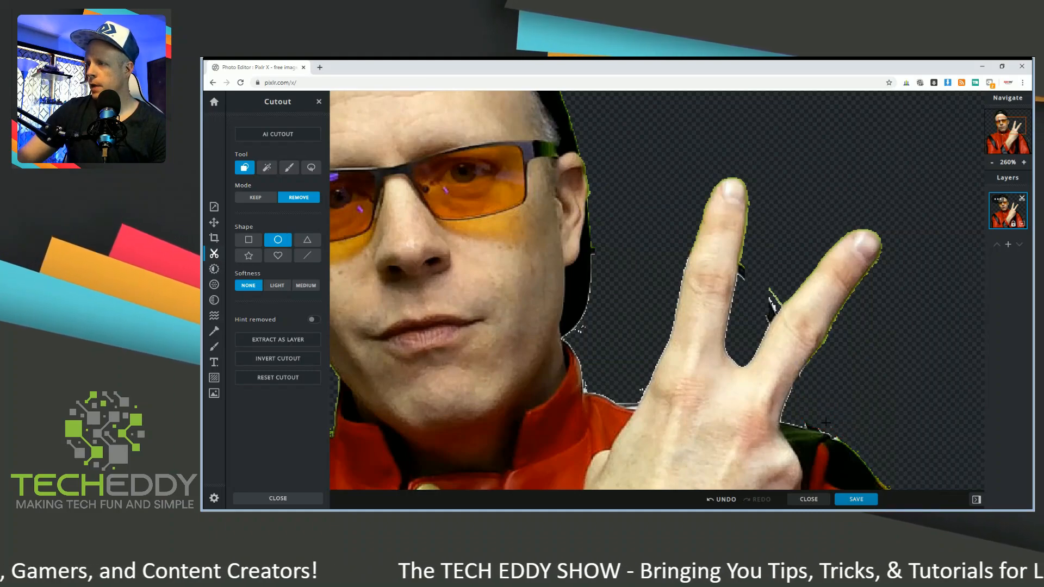
{"action": "left_click_drag", "start_coordinate": [802, 408], "coordinate": [829, 430]}
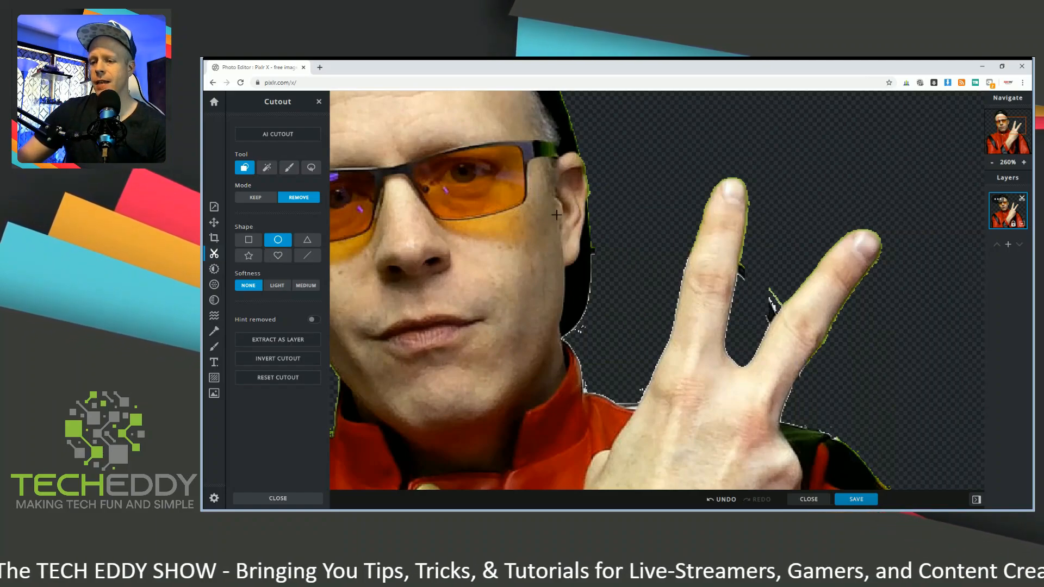
Step: Switch the Remove cutout shape from circle to line
{"action": "scroll", "coordinate": [557, 215], "scroll_direction": "down", "scroll_amount": 5}
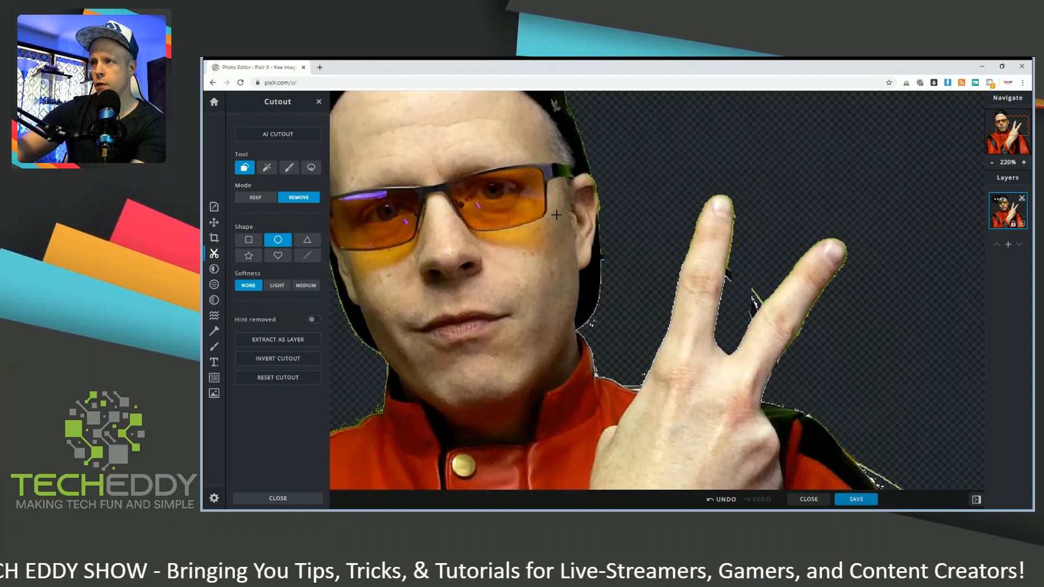
{"action": "scroll", "coordinate": [556, 215], "scroll_direction": "down", "scroll_amount": 1}
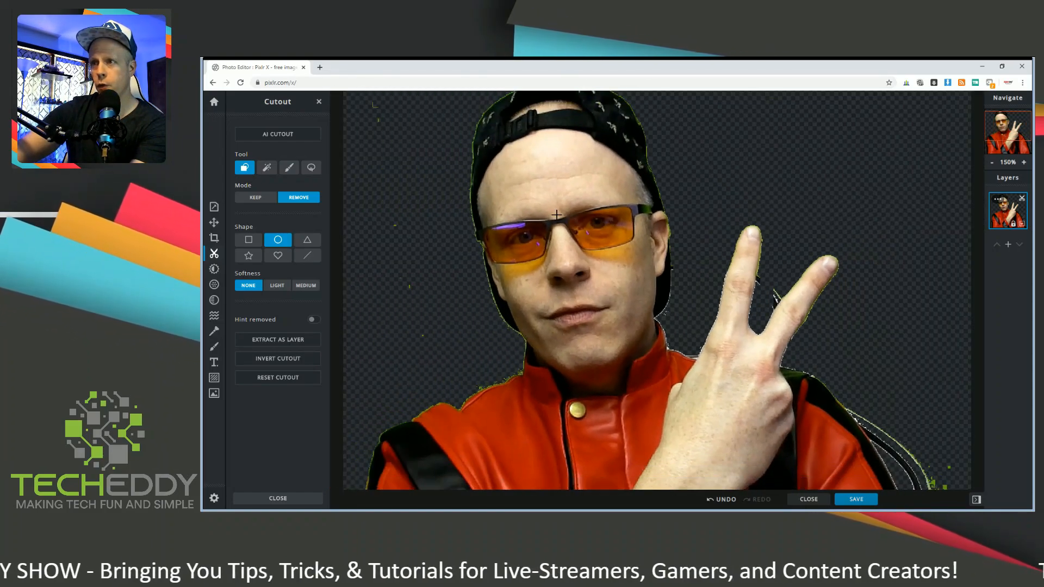
{"action": "left_click", "coordinate": [307, 258]}
{"action": "key", "text": "ctrl+plus"}
{"action": "key", "text": "ctrl+plus"}
{"action": "key", "text": "ctrl+plus"}
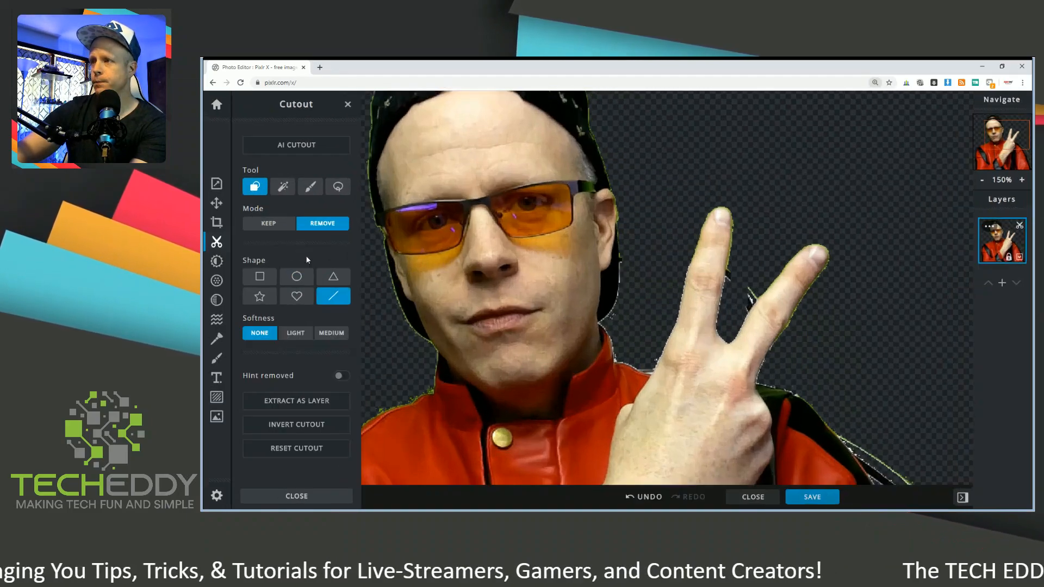
{"action": "key", "text": "ctrl+plus"}
{"action": "key", "text": "ctrl+plus"}
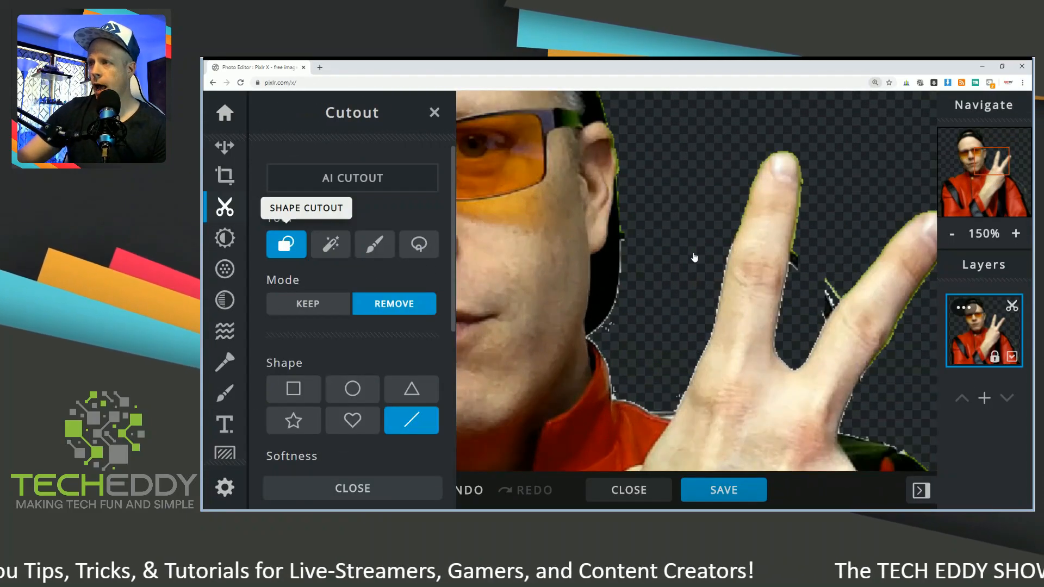
{"action": "key", "text": "ctrl+plus"}
{"action": "key", "text": "ctrl+plus"}
{"action": "key", "text": "ctrl+plus"}
{"action": "key", "text": "ctrl+plus"}
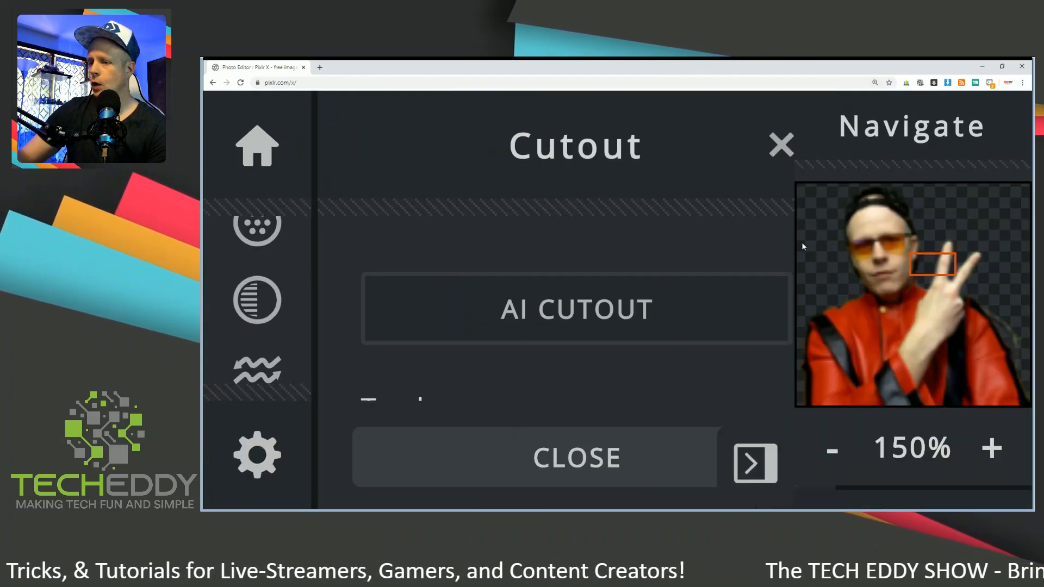
{"action": "key", "text": "ctrl+minus"}
{"action": "key", "text": "ctrl+minus"}
{"action": "key", "text": "ctrl+minus"}
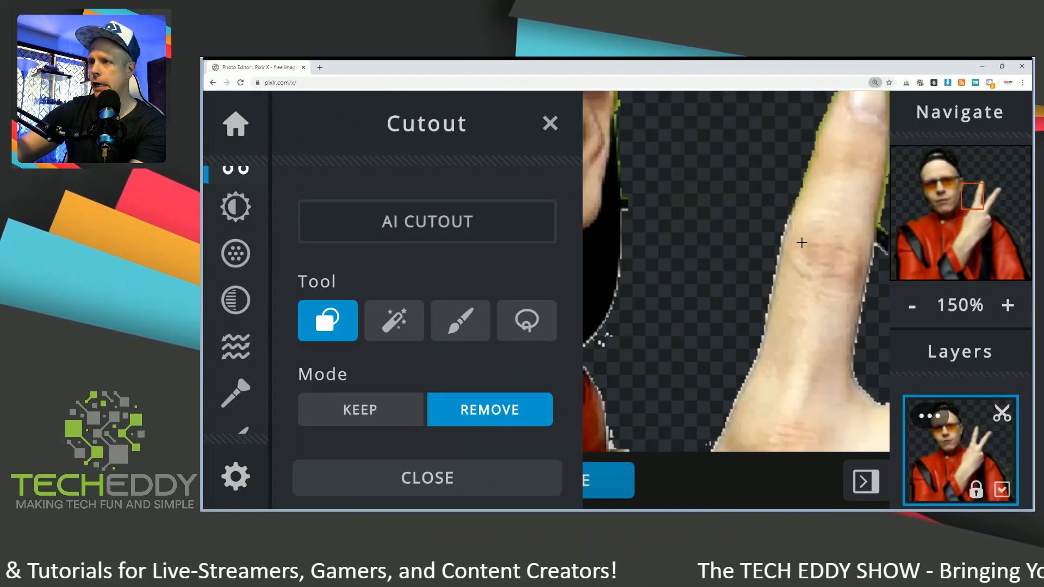
{"action": "key", "text": "ctrl+minus"}
{"action": "key", "text": "ctrl+minus"}
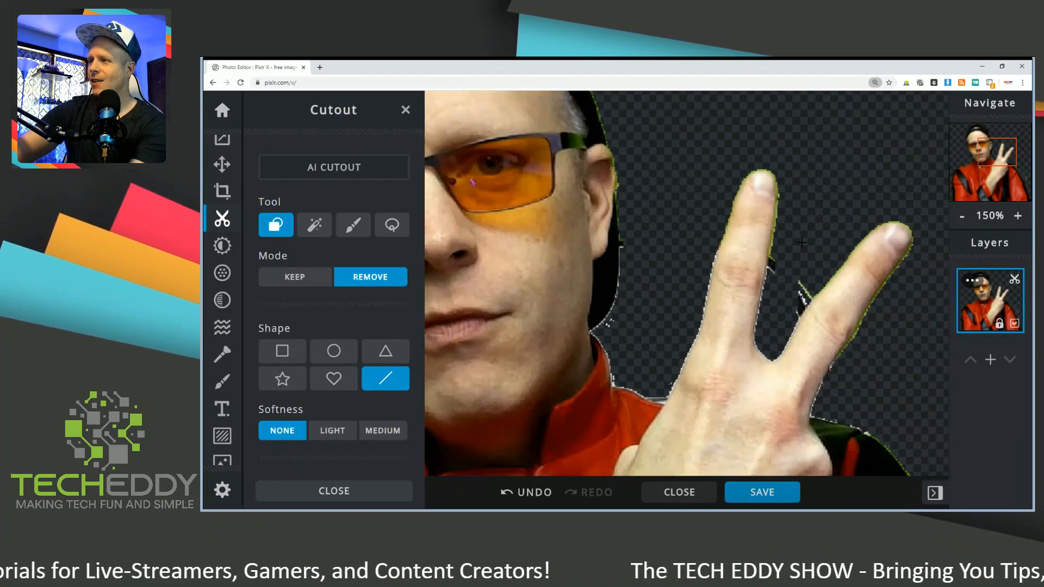
{"action": "key", "text": "ctrl+minus"}
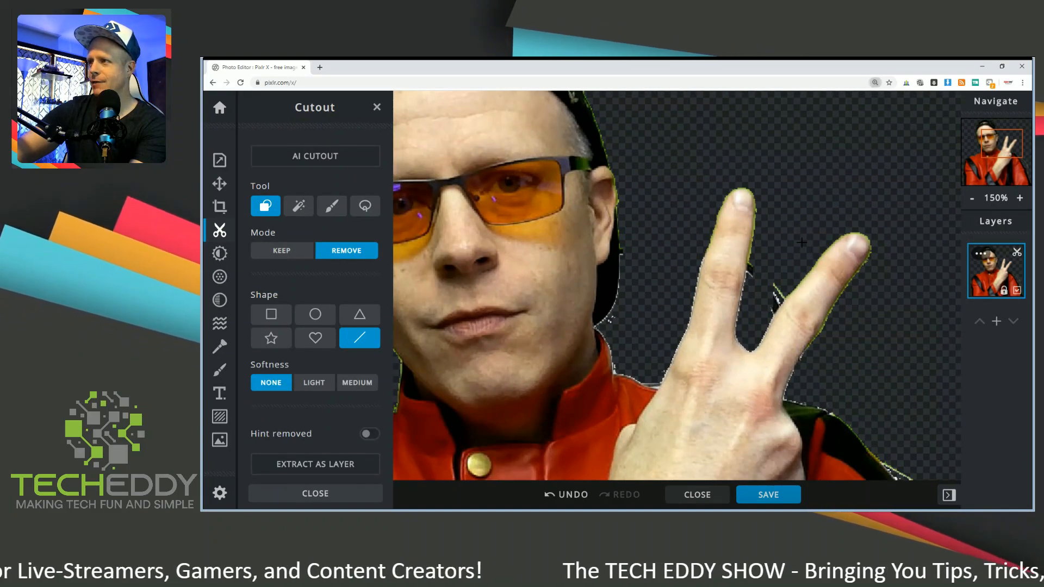
{"action": "key", "text": "ctrl+minus"}
{"action": "key", "text": "ctrl+minus"}
{"action": "key", "text": "ctrl+minus"}
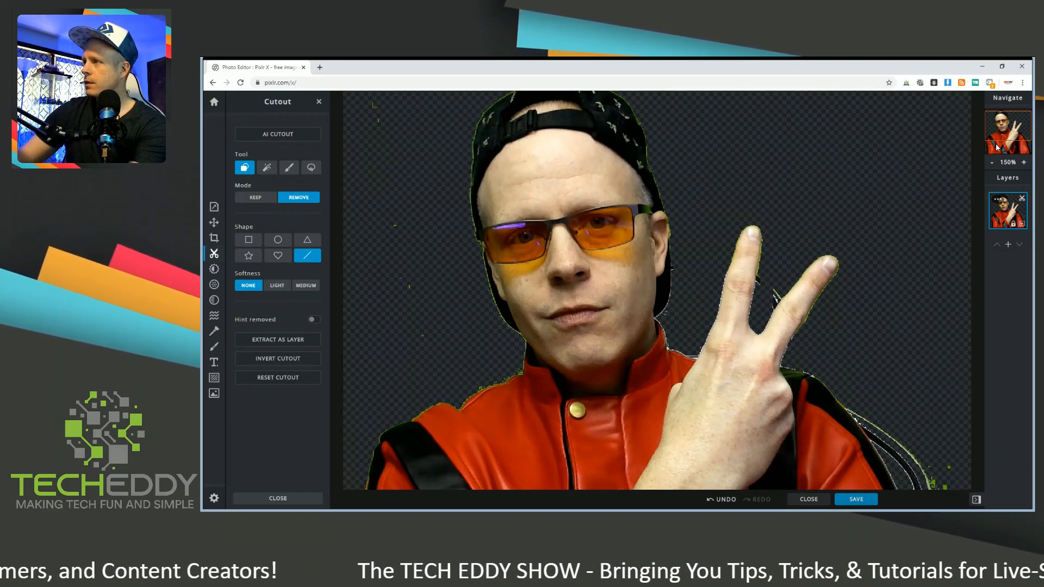
Step: Cut into the chair fragment between the two raised fingers with line-shaped Remove cutouts at 200% zoom
{"action": "left_click_drag", "start_coordinate": [1005, 136], "coordinate": [1006, 142]}
{"action": "left_click", "coordinate": [1024, 162]}
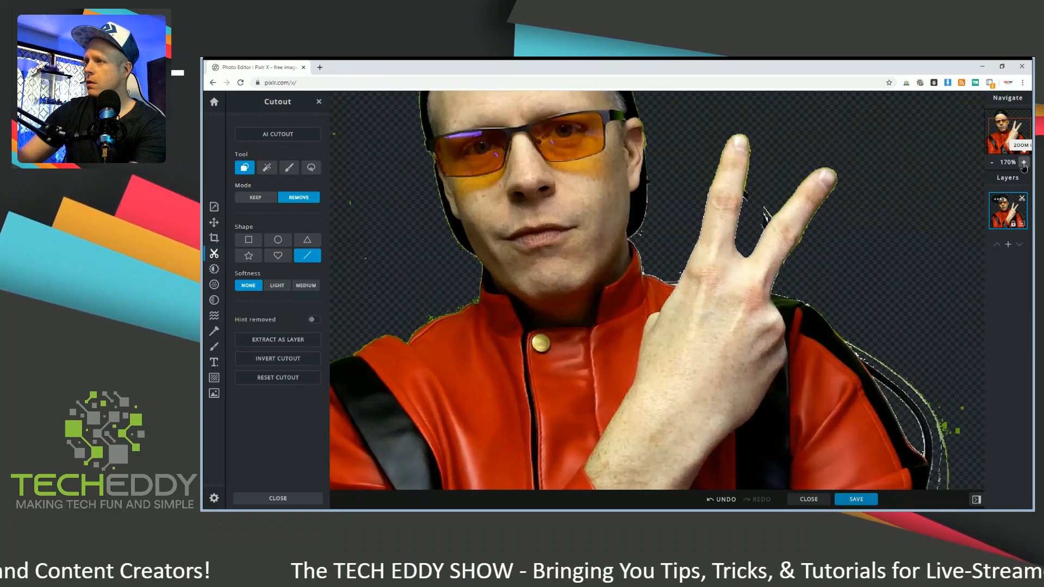
{"action": "left_click_drag", "start_coordinate": [1004, 138], "coordinate": [1008, 130]}
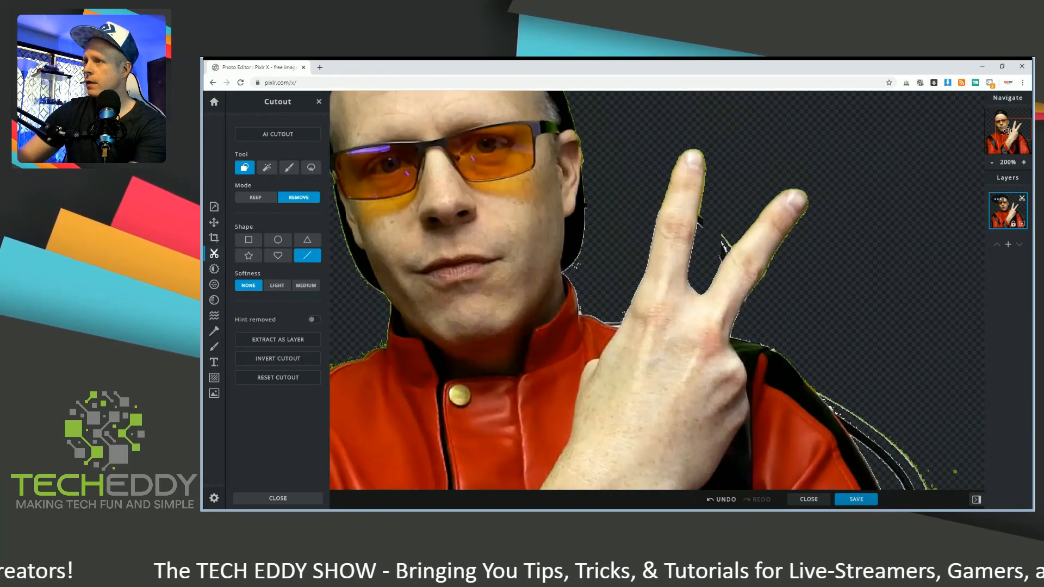
{"action": "left_click_drag", "start_coordinate": [739, 220], "coordinate": [713, 266]}
{"action": "left_click_drag", "start_coordinate": [730, 226], "coordinate": [715, 252]}
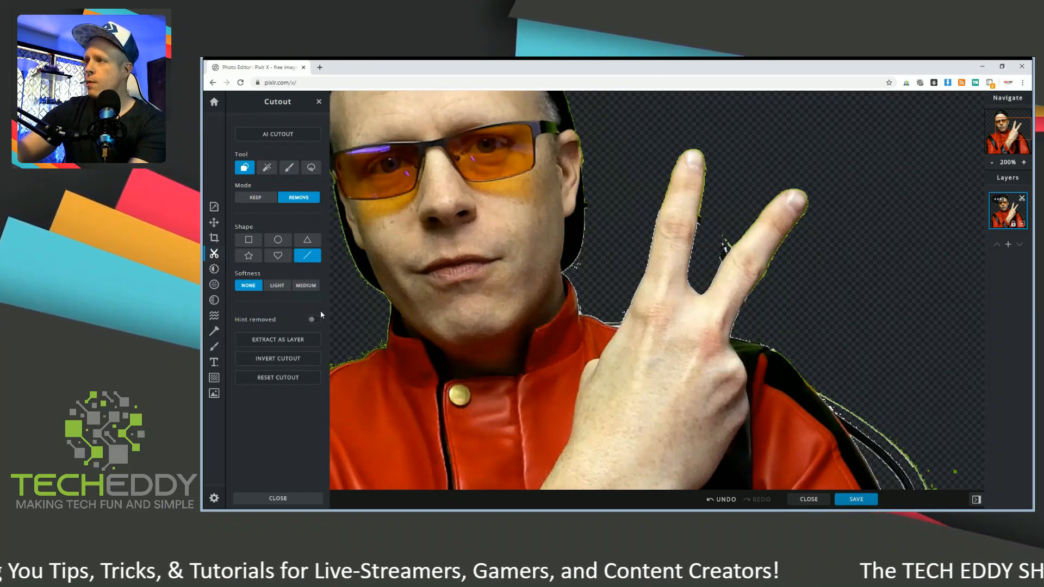
Step: Compare the cutout with the removed areas at 100% zoom by turning Hint removed on and off again
{"action": "left_click", "coordinate": [992, 162]}
{"action": "left_click", "coordinate": [992, 162]}
{"action": "left_click", "coordinate": [991, 162]}
{"action": "left_click", "coordinate": [992, 162]}
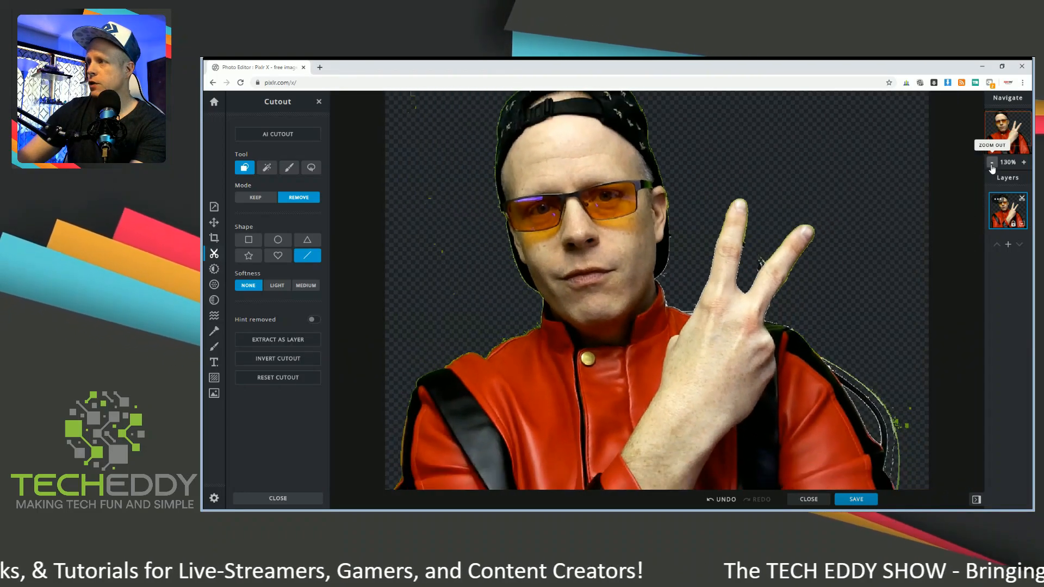
{"action": "left_click", "coordinate": [992, 164]}
{"action": "left_click", "coordinate": [992, 164]}
{"action": "left_click", "coordinate": [992, 164]}
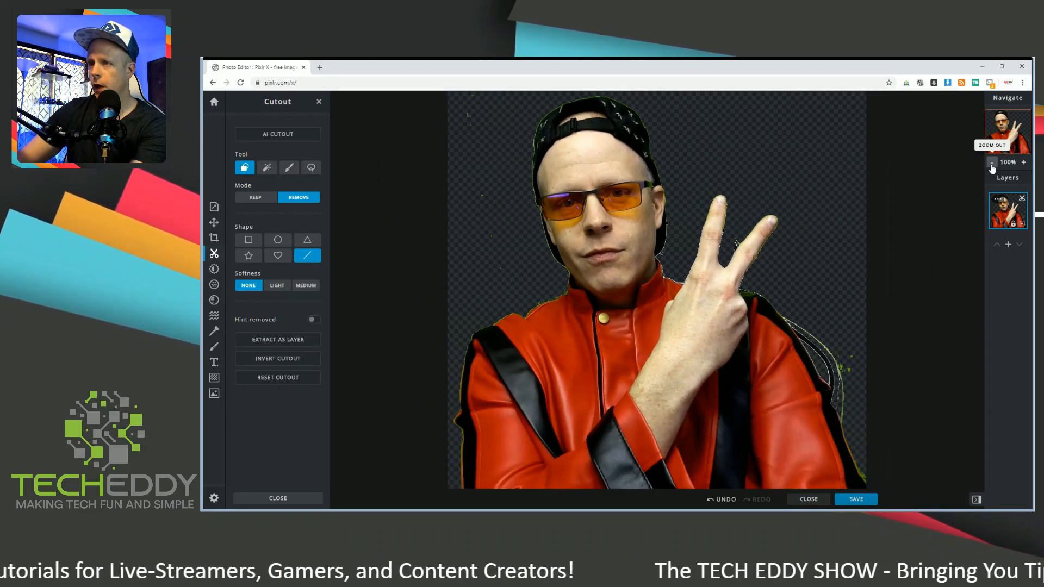
{"action": "left_click", "coordinate": [318, 323]}
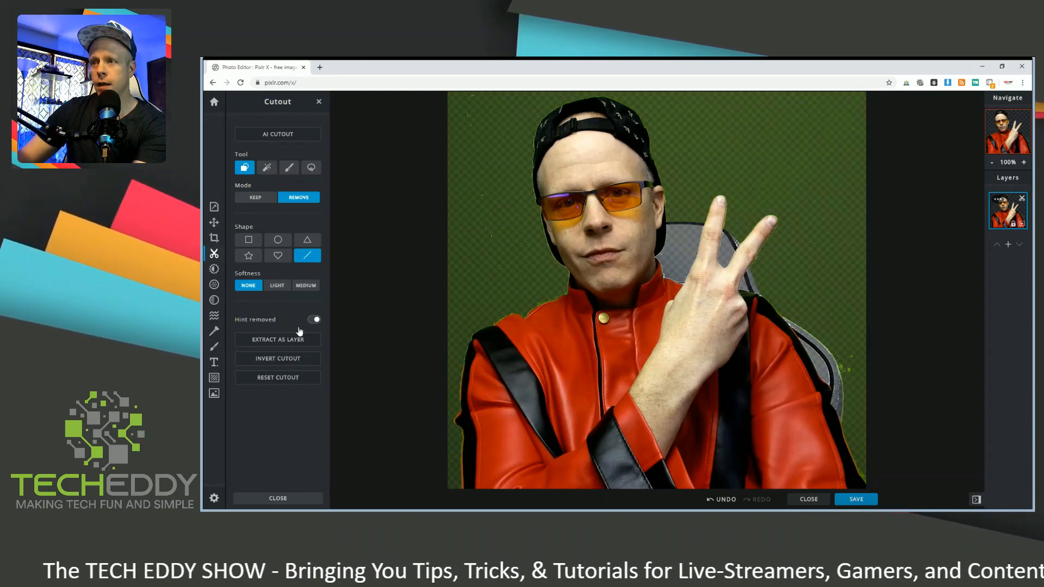
{"action": "left_click", "coordinate": [313, 321]}
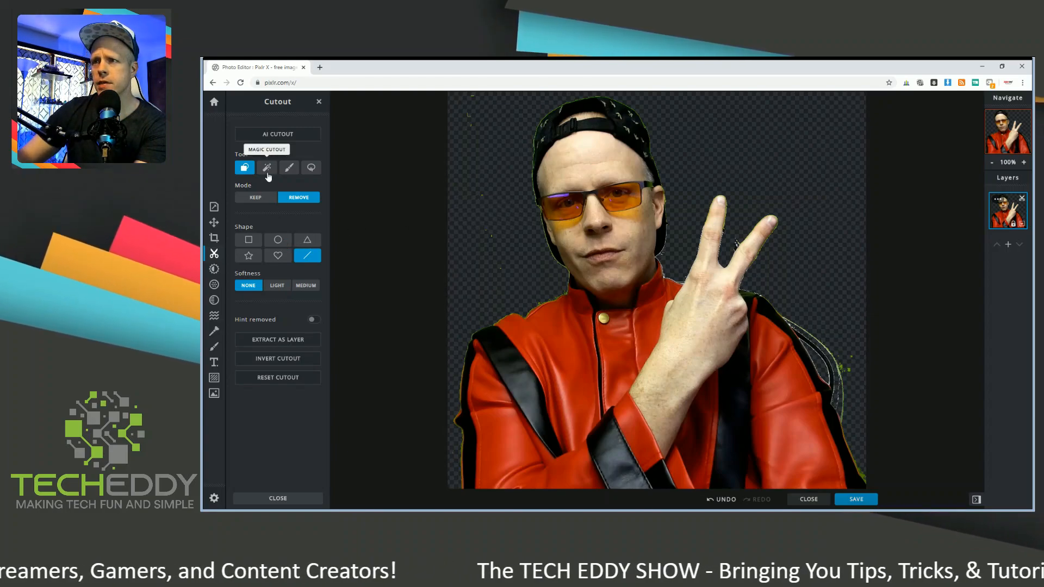
Step: Remove the green specks beside the head and the chair fragment between the raised fingers with the lasso cutout
{"action": "left_click", "coordinate": [311, 167]}
{"action": "mouse_move", "coordinate": [481, 268]}
{"action": "left_mouse_down"}
{"action": "mouse_move", "coordinate": [511, 233]}
{"action": "mouse_move", "coordinate": [489, 176]}
{"action": "mouse_move", "coordinate": [466, 156]}
{"action": "left_mouse_up"}
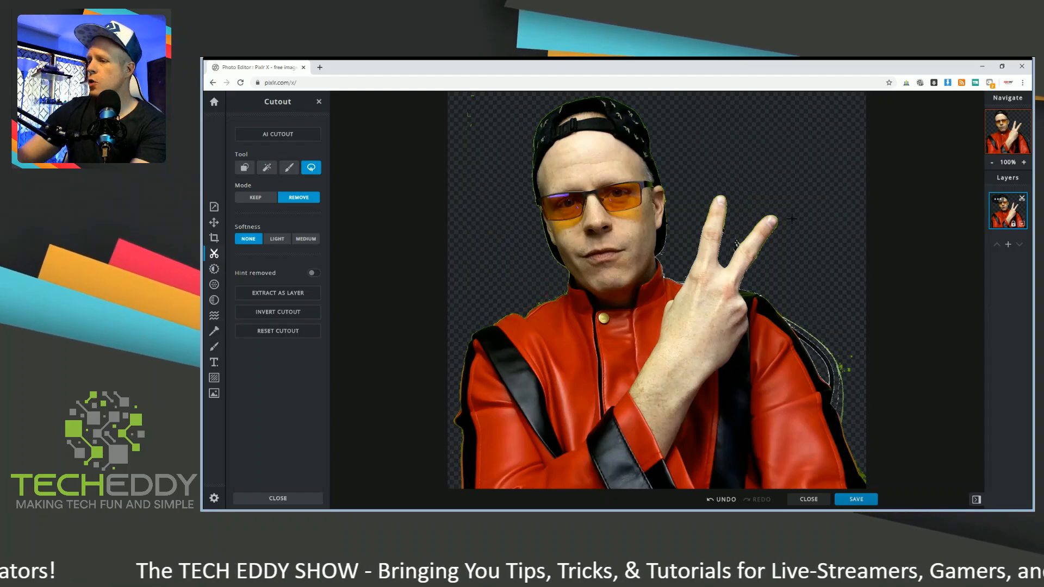
{"action": "scroll", "coordinate": [792, 219], "scroll_direction": "up", "scroll_amount": 1}
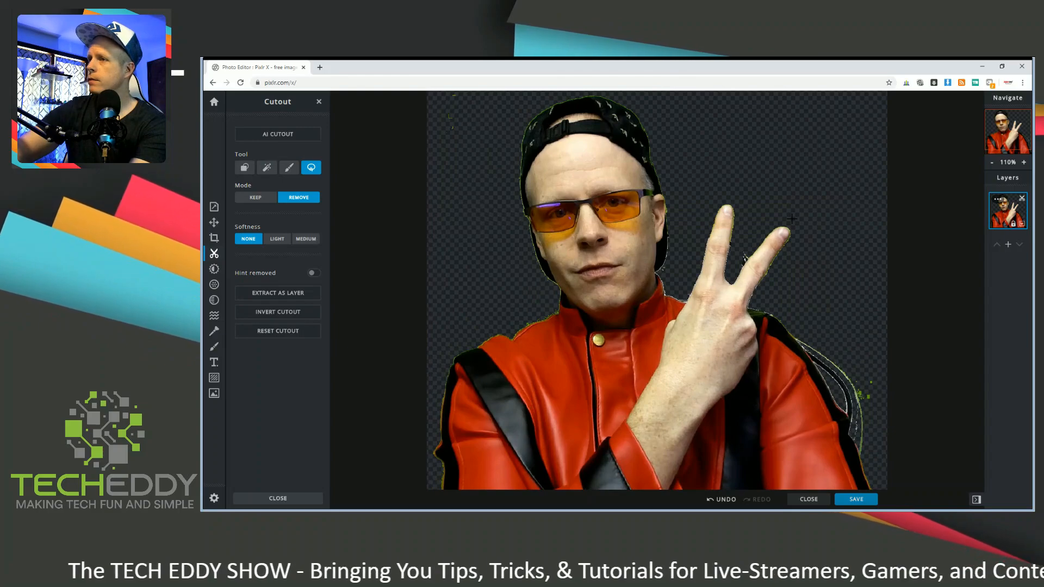
{"action": "scroll", "coordinate": [792, 218], "scroll_direction": "up", "scroll_amount": 8}
{"action": "scroll", "coordinate": [792, 219], "scroll_direction": "up", "scroll_amount": 5}
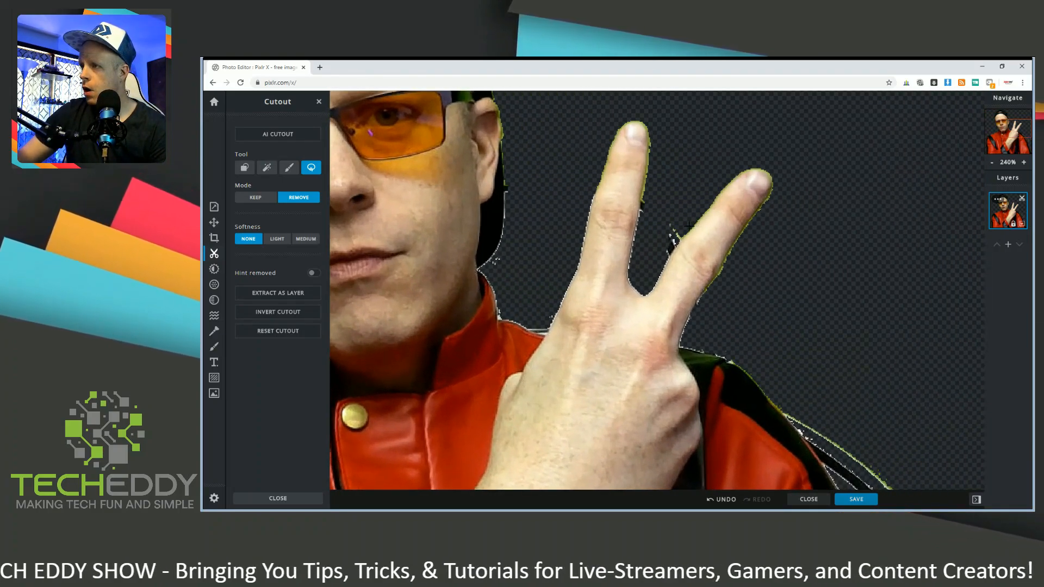
{"action": "mouse_move", "coordinate": [679, 239]}
{"action": "left_mouse_down"}
{"action": "mouse_move", "coordinate": [664, 260]}
{"action": "mouse_move", "coordinate": [645, 201]}
{"action": "mouse_move", "coordinate": [688, 226]}
{"action": "left_mouse_up"}
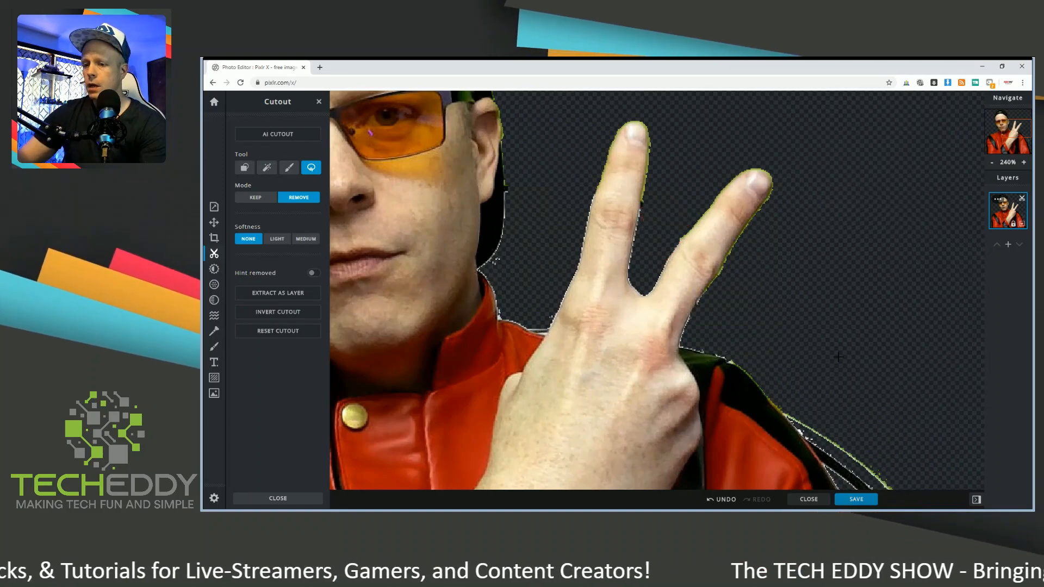
Step: Lasso away the chair outline and green specks along the outer shoulder and upper arm on the raised-hand side
{"action": "scroll", "coordinate": [826, 356], "scroll_direction": "down", "scroll_amount": 12}
{"action": "scroll", "coordinate": [815, 349], "scroll_direction": "up", "scroll_amount": 5}
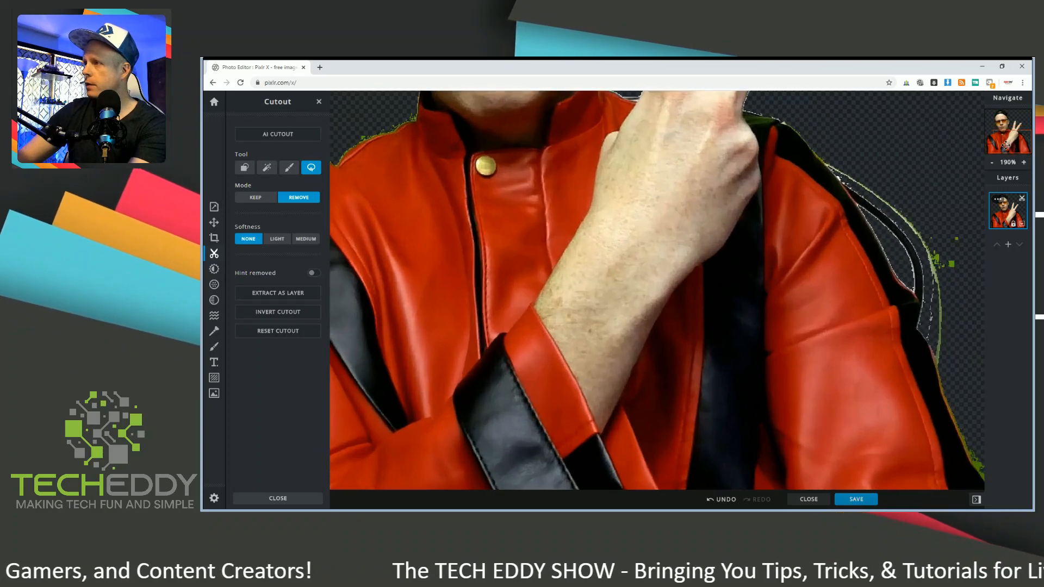
{"action": "left_click_drag", "start_coordinate": [924, 331], "coordinate": [884, 209]}
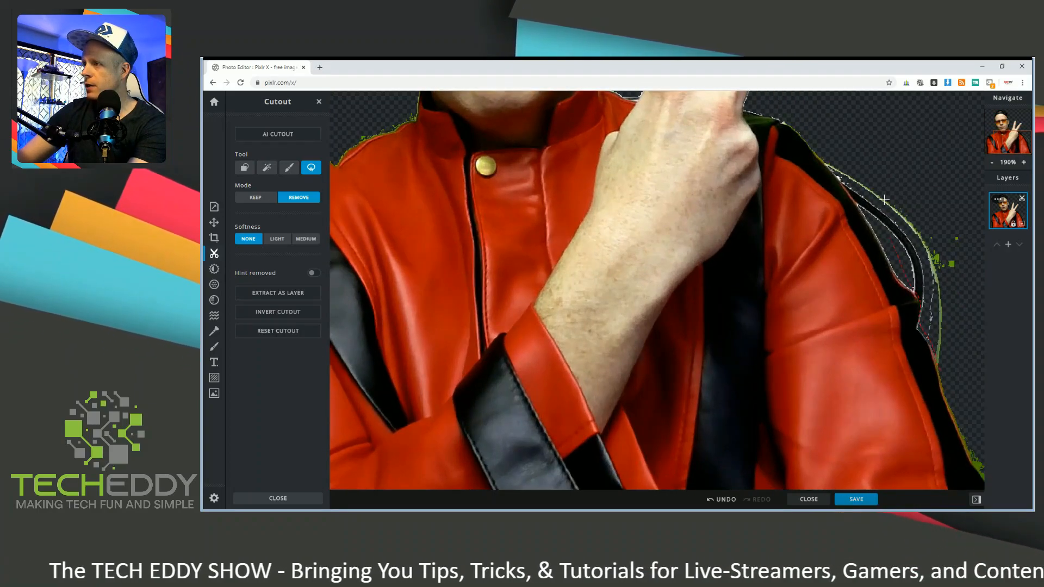
{"action": "left_click_drag", "start_coordinate": [942, 367], "coordinate": [941, 368]}
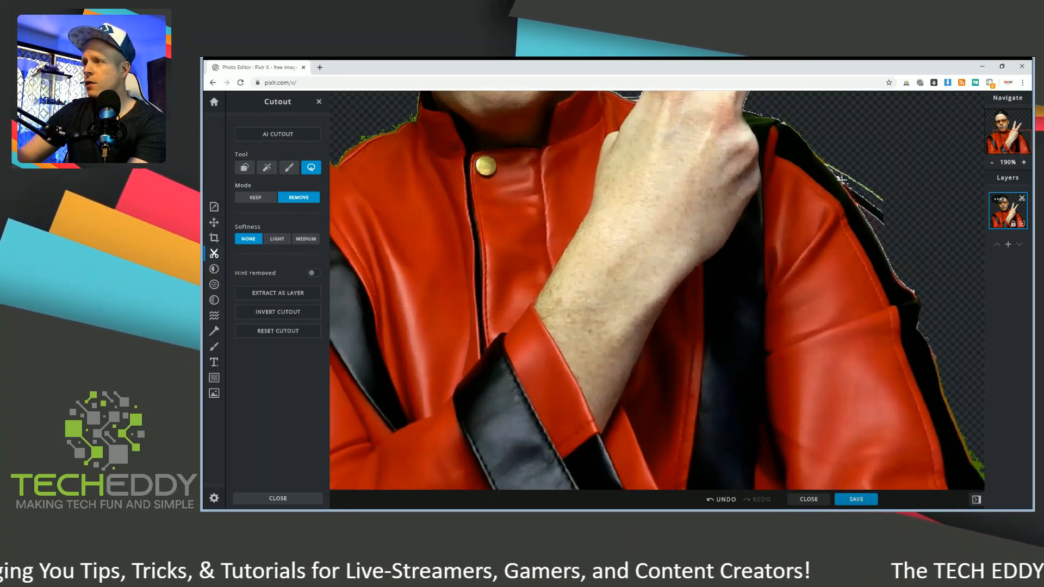
{"action": "scroll", "coordinate": [880, 232], "scroll_direction": "down", "scroll_amount": 4}
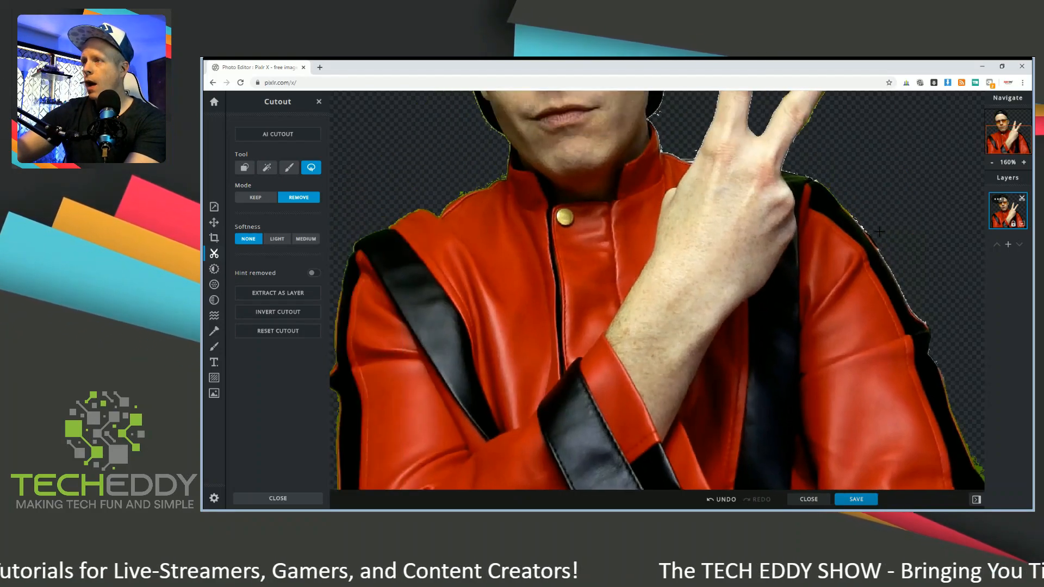
{"action": "scroll", "coordinate": [879, 231], "scroll_direction": "down", "scroll_amount": 2}
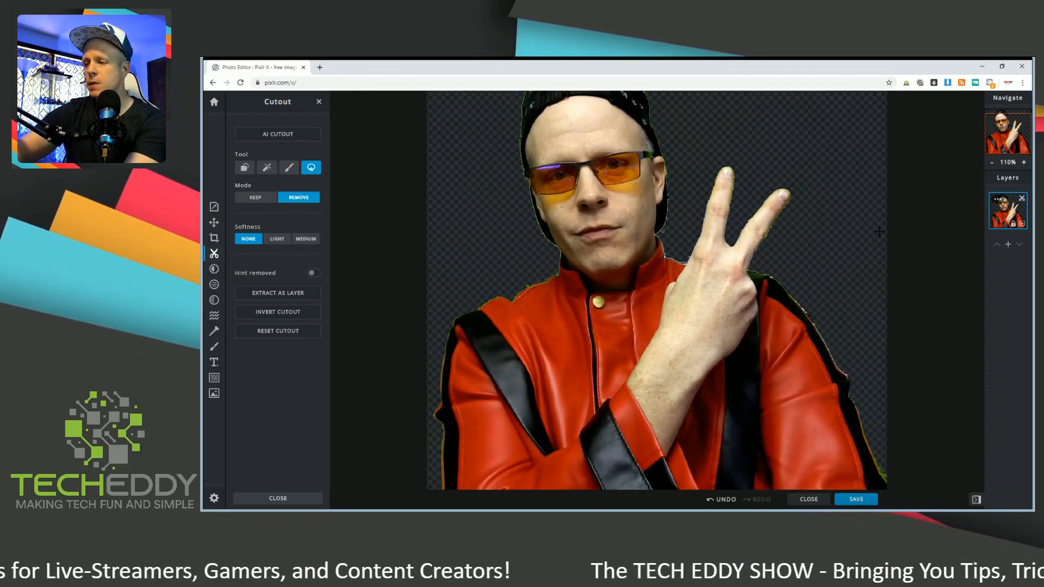
{"action": "scroll", "coordinate": [879, 232], "scroll_direction": "down", "scroll_amount": 1}
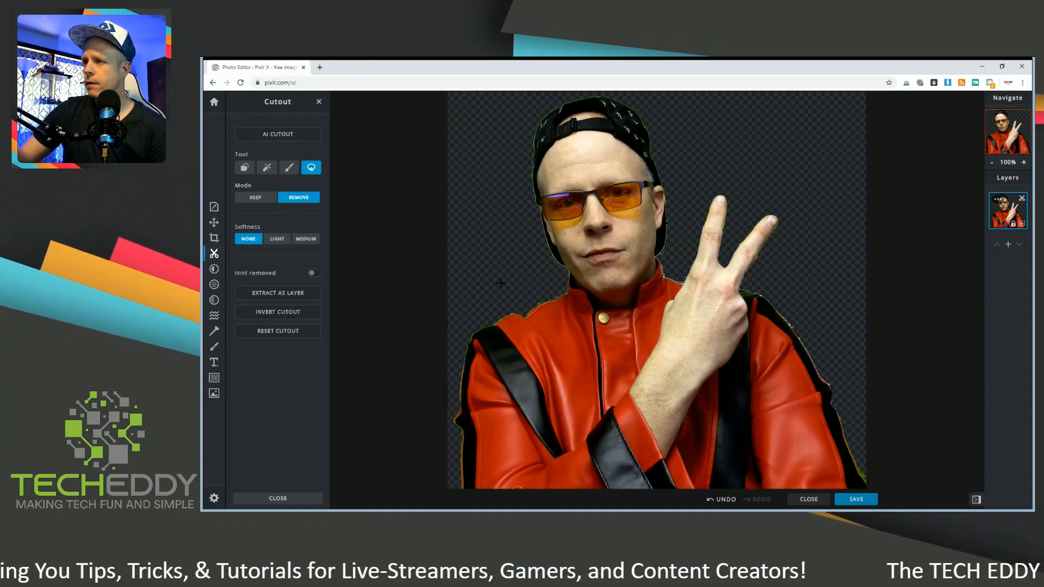
Step: Remove the green fringe along the shoulder and collar opposite the raised hand with the magic cutout in Remove mode
{"action": "scroll", "coordinate": [571, 270], "scroll_direction": "up", "scroll_amount": 5}
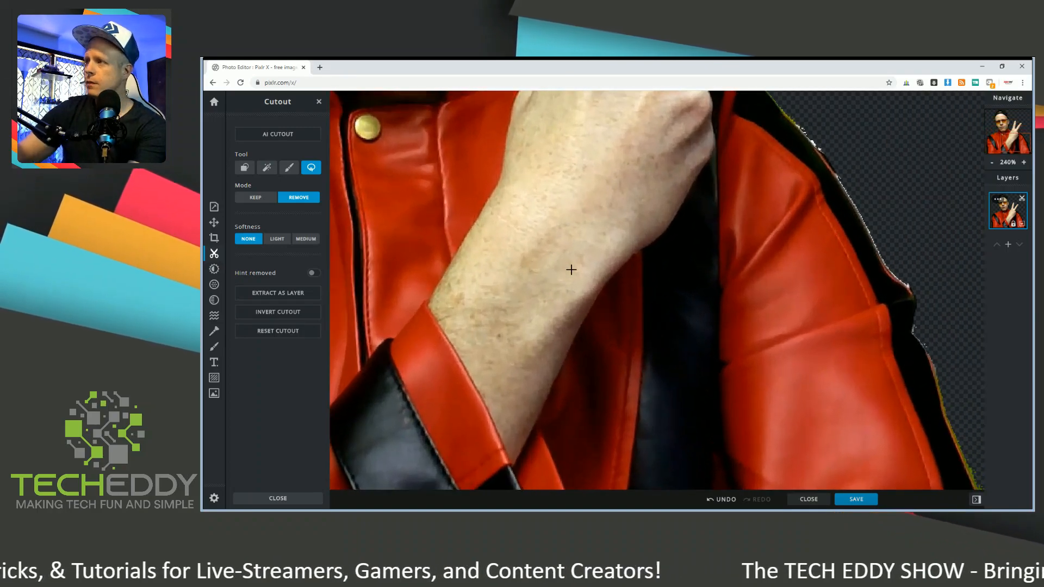
{"action": "left_click", "coordinate": [1001, 136]}
{"action": "scroll", "coordinate": [810, 162], "scroll_direction": "up", "scroll_amount": 5}
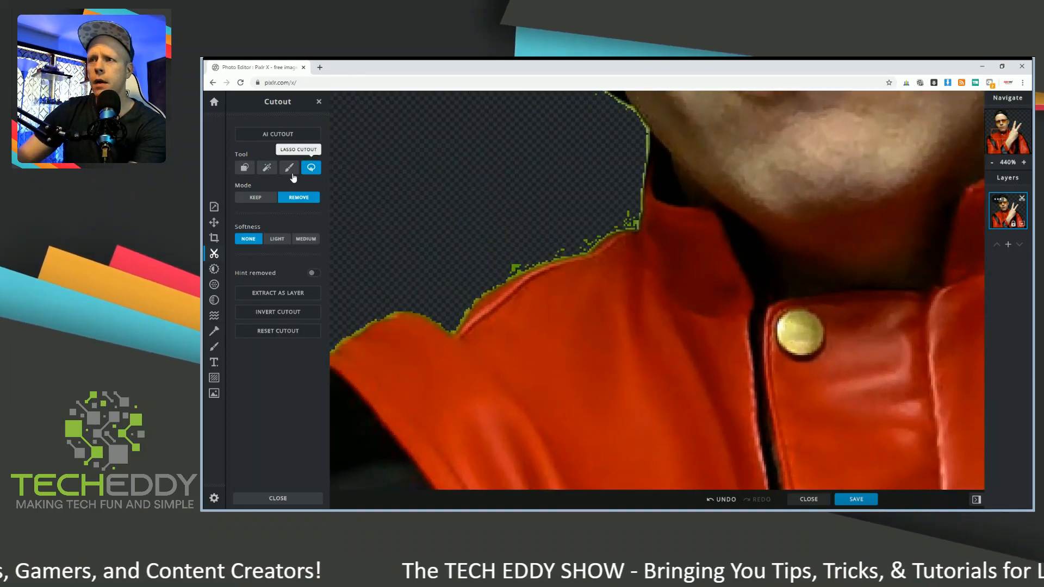
{"action": "left_click", "coordinate": [266, 168]}
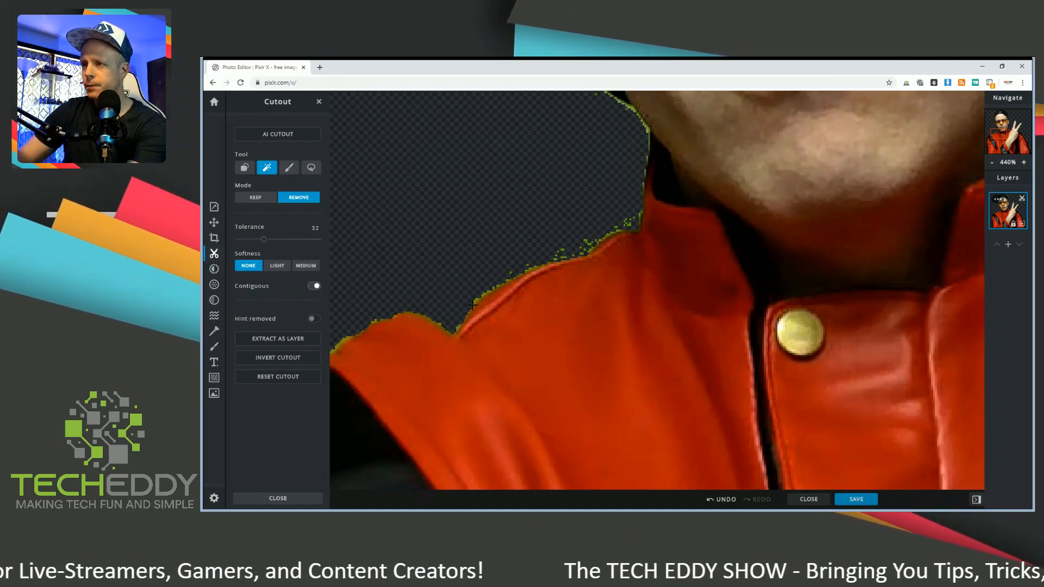
{"action": "scroll", "coordinate": [506, 277], "scroll_direction": "down", "scroll_amount": 5}
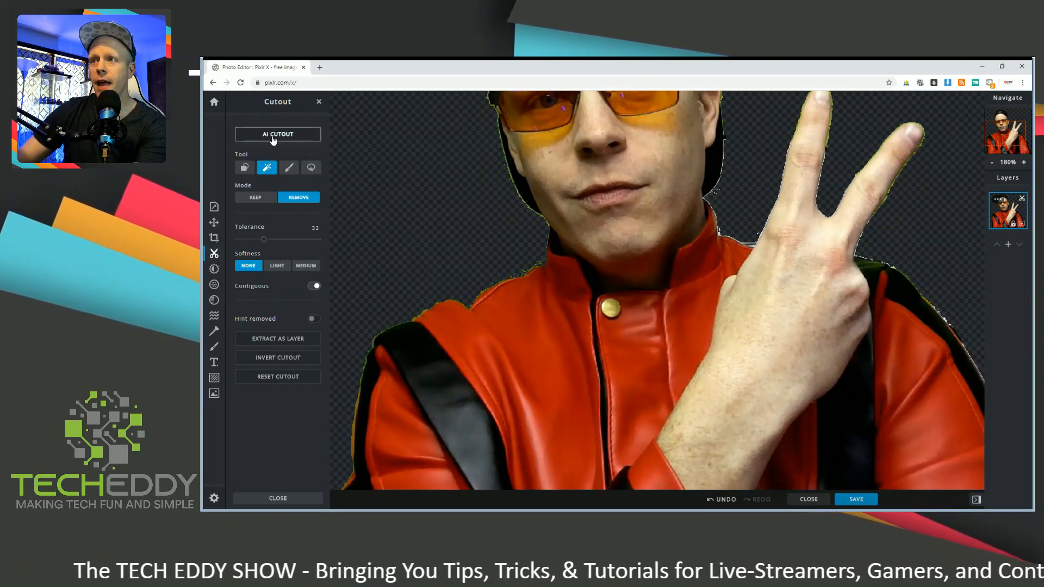
{"action": "scroll", "coordinate": [273, 141], "scroll_direction": "down", "scroll_amount": 5}
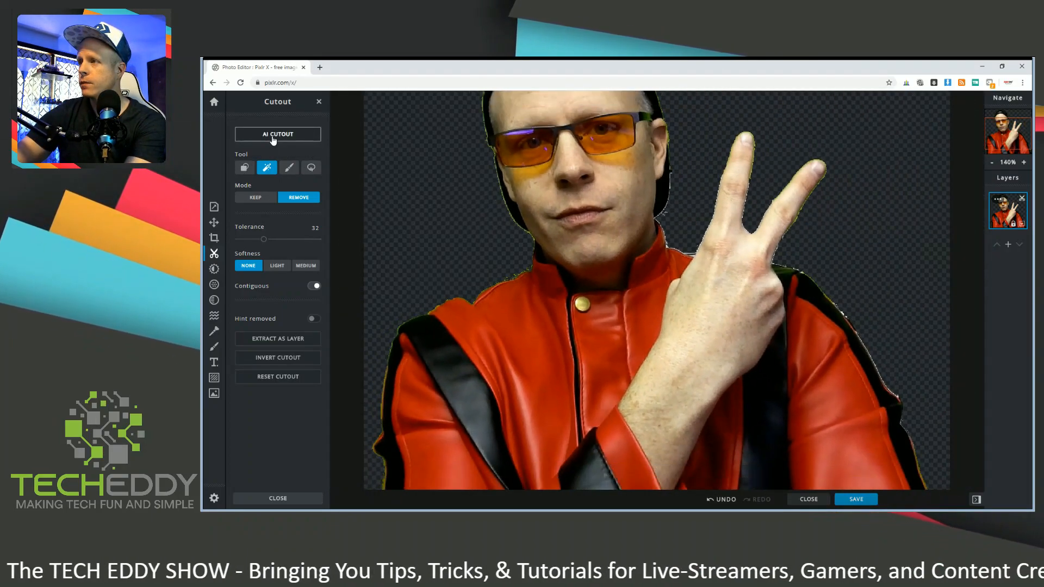
Step: Run the AI Cutout on the portrait, muting the unlock ad and continuing past it
{"action": "scroll", "coordinate": [273, 140], "scroll_direction": "down", "scroll_amount": 2}
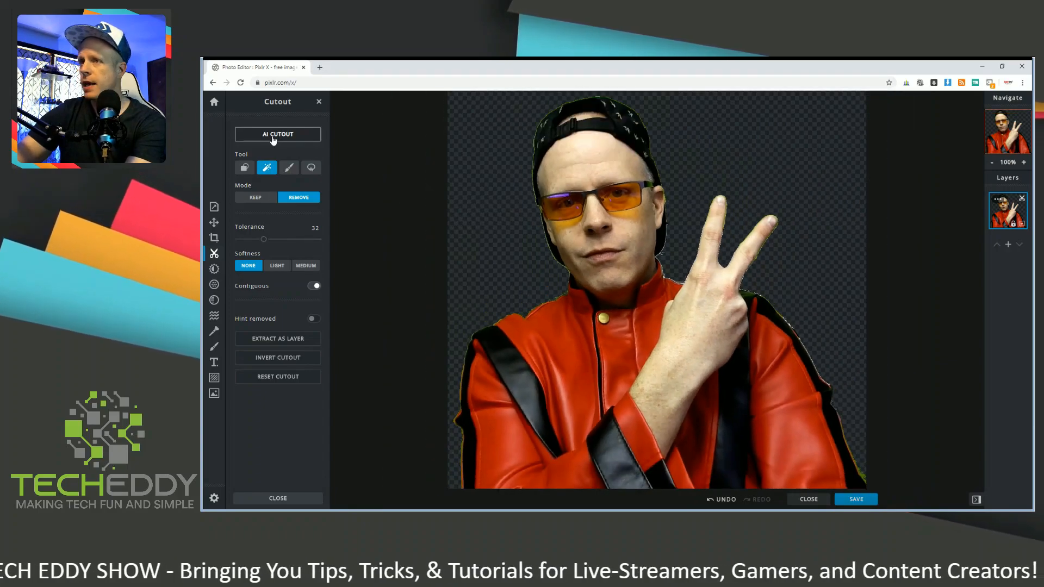
{"action": "left_click", "coordinate": [272, 138]}
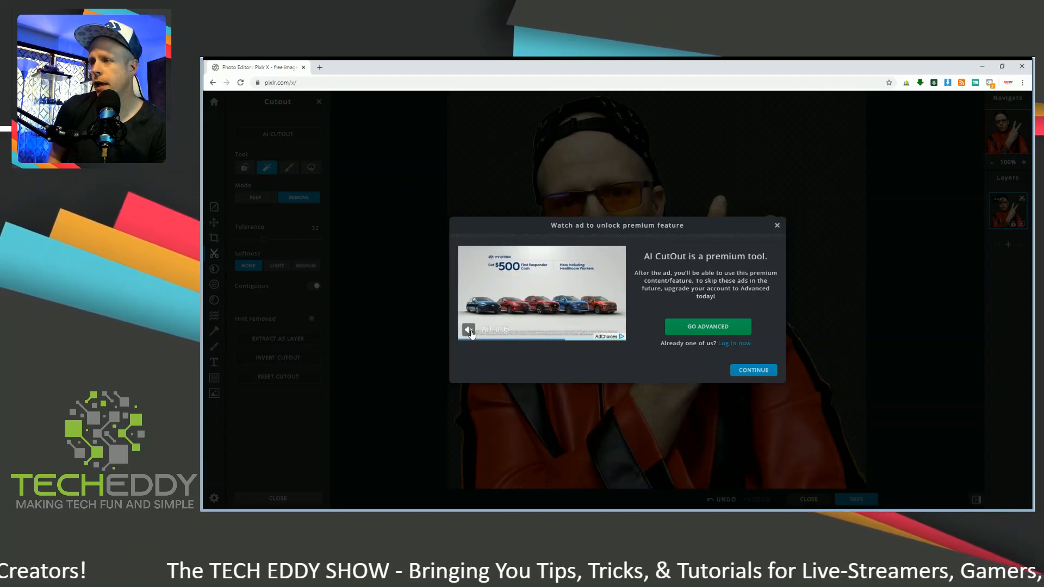
{"action": "left_click", "coordinate": [468, 330]}
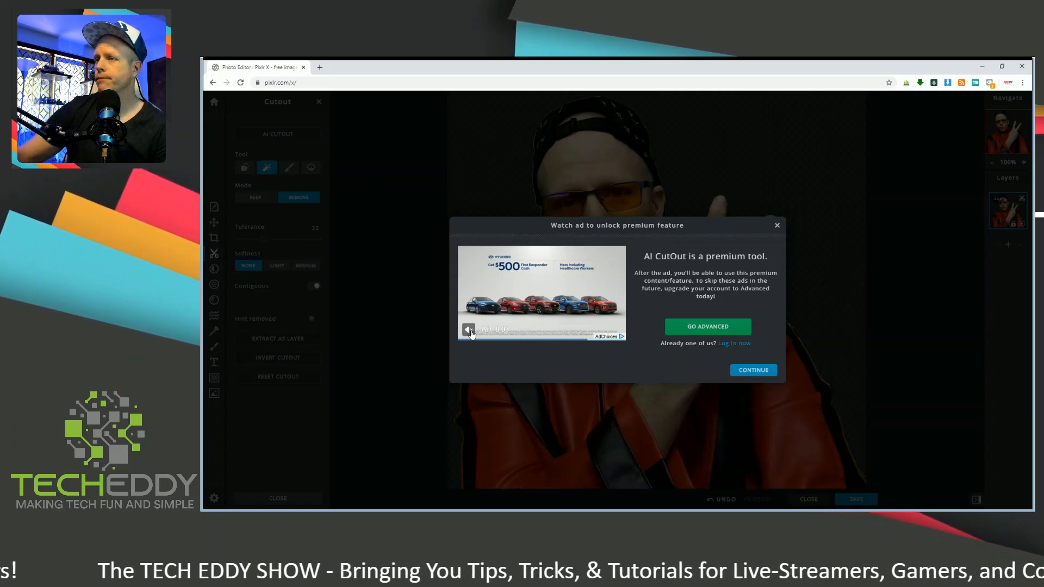
{"action": "left_click", "coordinate": [754, 370]}
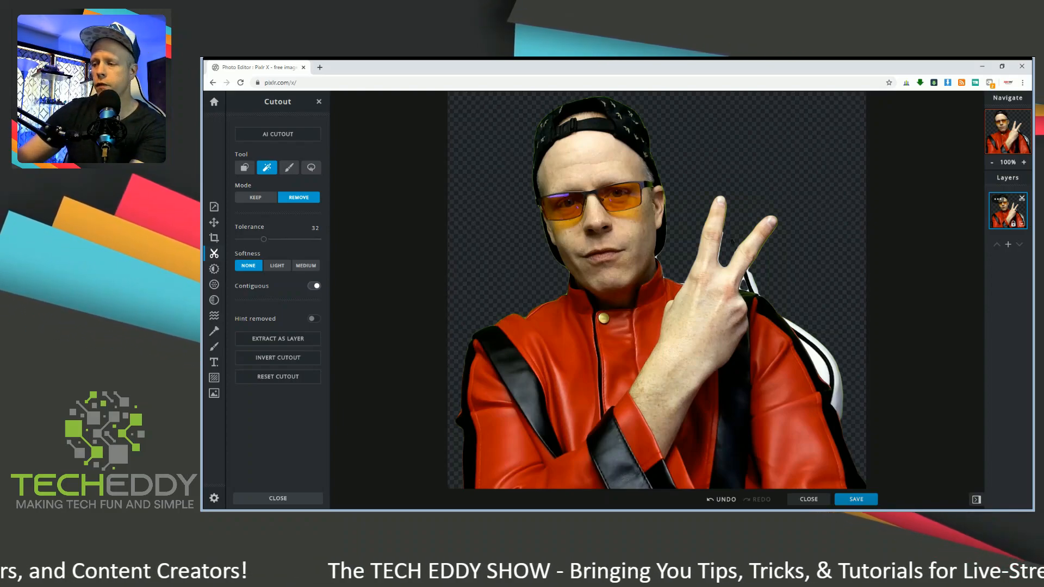
Step: Remove the white chair areas beside the raised hand, shoulder and upper arm with the magic cutout in Remove mode
{"action": "scroll", "coordinate": [544, 112], "scroll_direction": "up", "scroll_amount": 5}
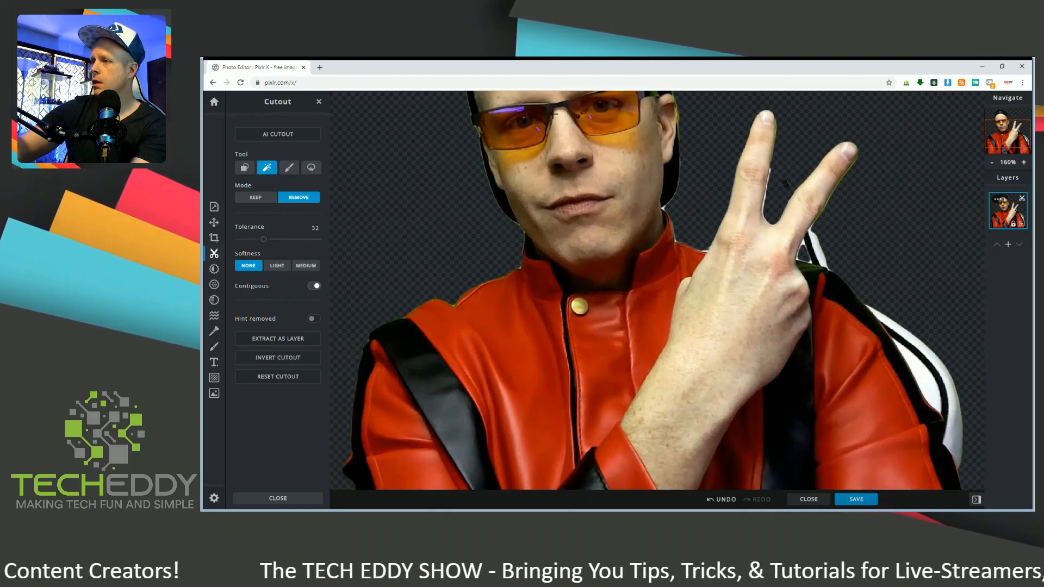
{"action": "scroll", "coordinate": [871, 125], "scroll_direction": "up", "scroll_amount": 4}
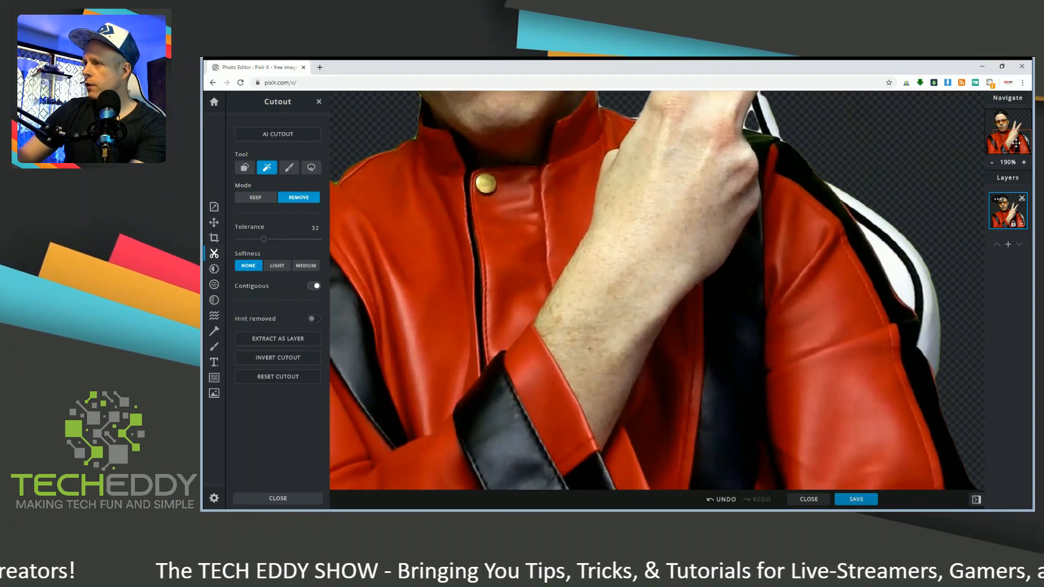
{"action": "left_click", "coordinate": [901, 375]}
{"action": "left_click", "coordinate": [897, 369]}
{"action": "left_click", "coordinate": [864, 234]}
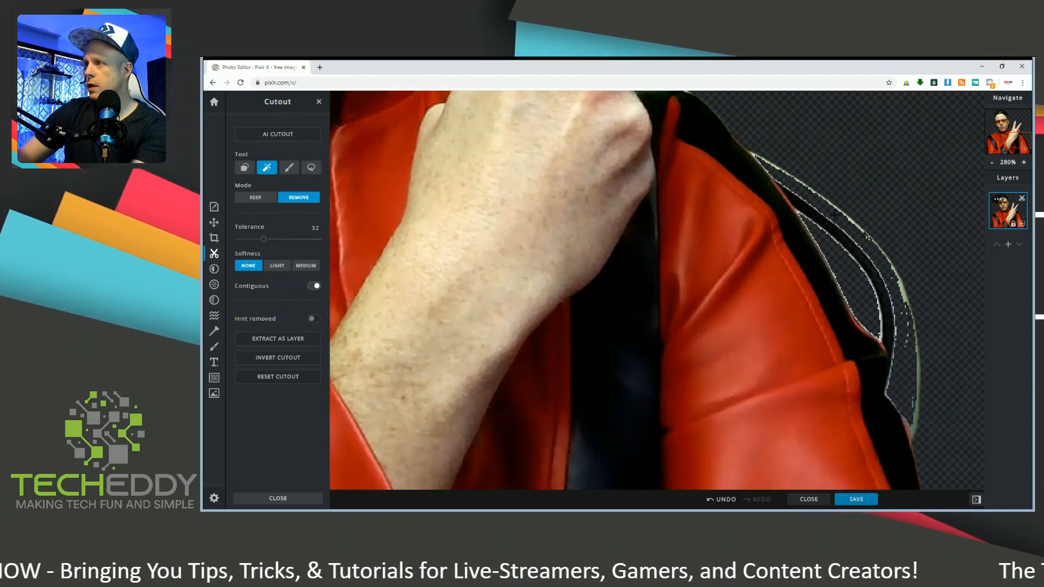
{"action": "left_click_drag", "start_coordinate": [799, 158], "coordinate": [820, 317]}
{"action": "left_click", "coordinate": [685, 216]}
{"action": "left_click", "coordinate": [671, 201]}
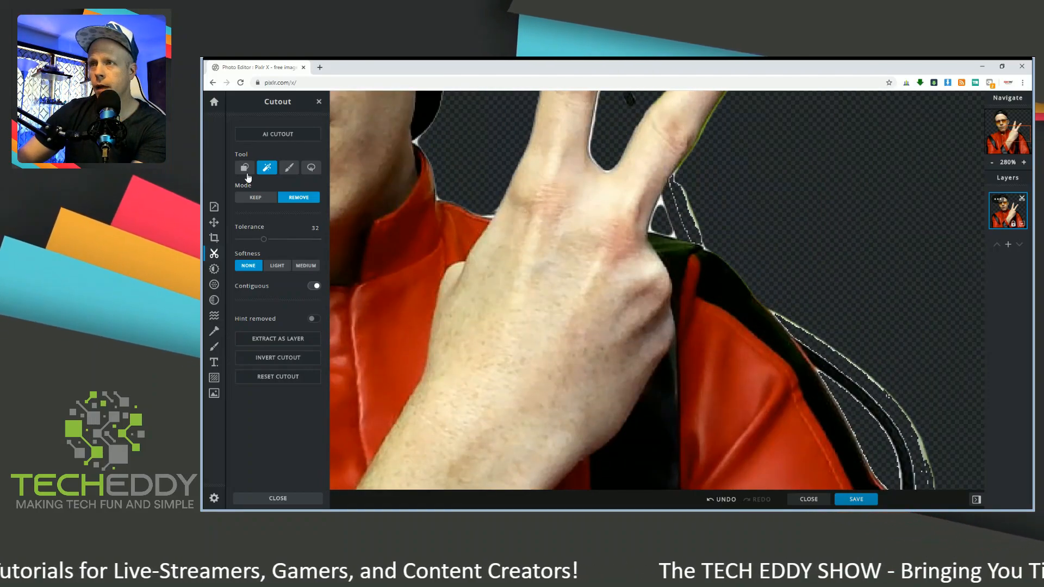
Step: Lasso away the remaining chair outline beside the raised hand and along the outer shoulder and upper arm
{"action": "left_click", "coordinate": [311, 168]}
{"action": "left_click_drag", "start_coordinate": [663, 190], "coordinate": [690, 242]}
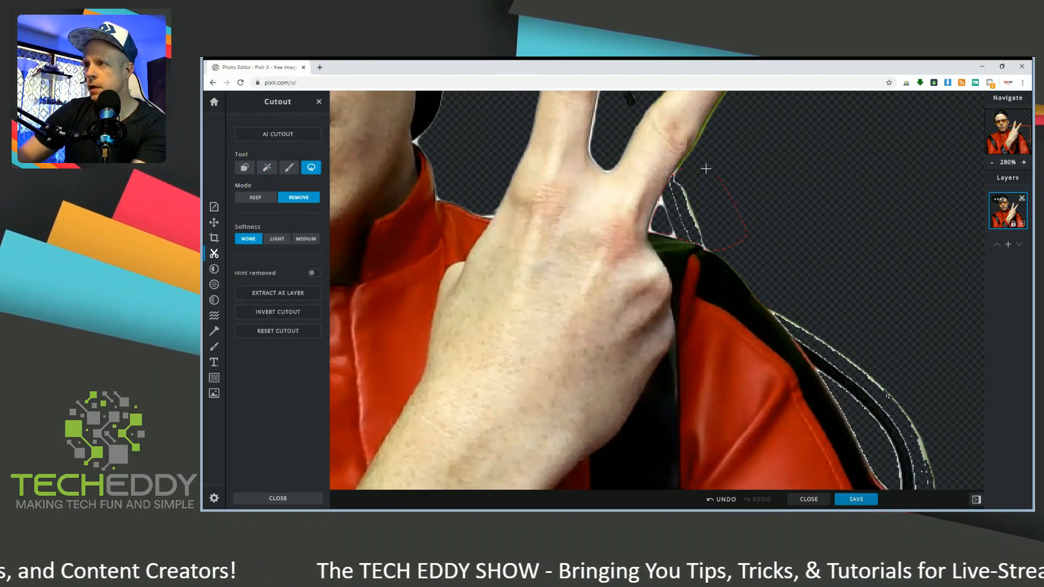
{"action": "left_click_drag", "start_coordinate": [707, 169], "coordinate": [680, 169]}
{"action": "scroll", "coordinate": [925, 223], "scroll_direction": "down", "scroll_amount": 3}
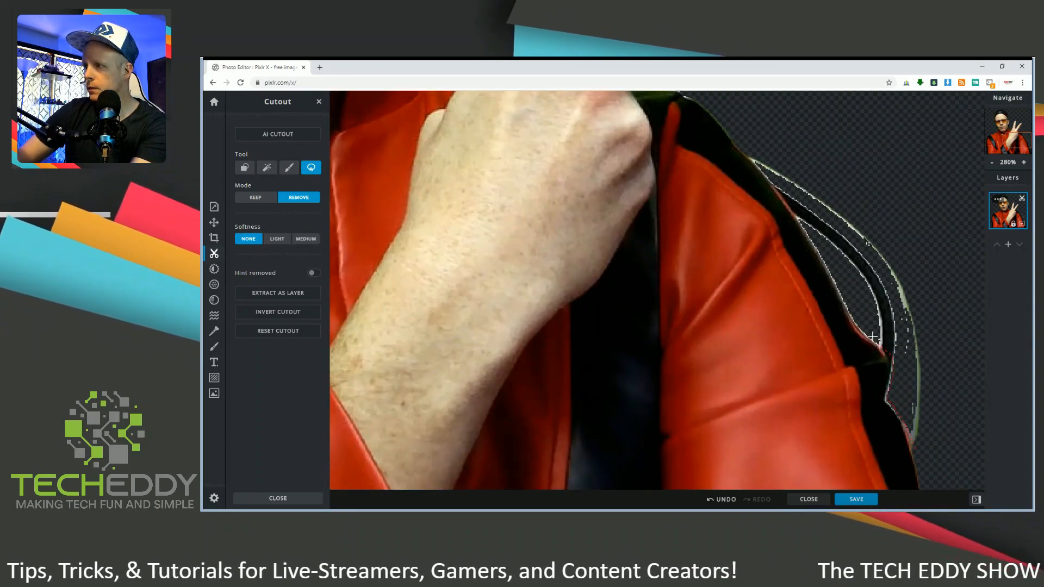
{"action": "left_click_drag", "start_coordinate": [918, 449], "coordinate": [918, 451]}
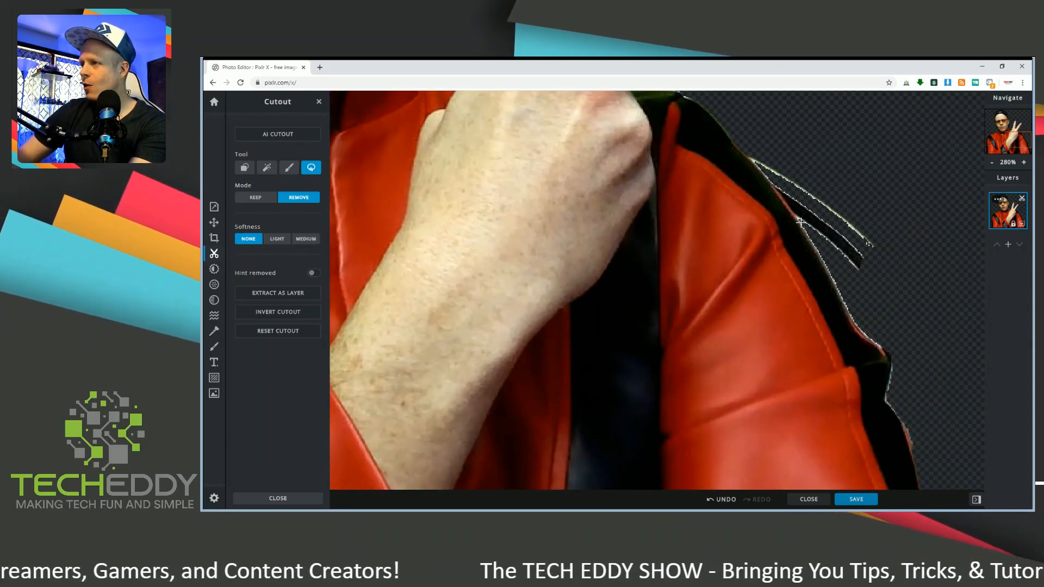
{"action": "left_click_drag", "start_coordinate": [809, 229], "coordinate": [800, 219]}
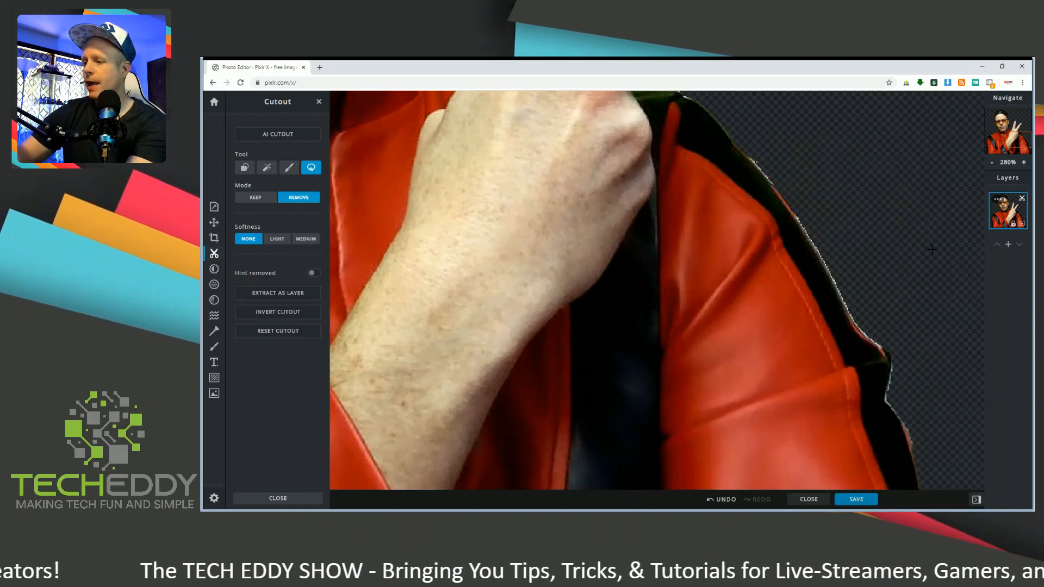
{"action": "scroll", "coordinate": [932, 249], "scroll_direction": "down", "scroll_amount": 10}
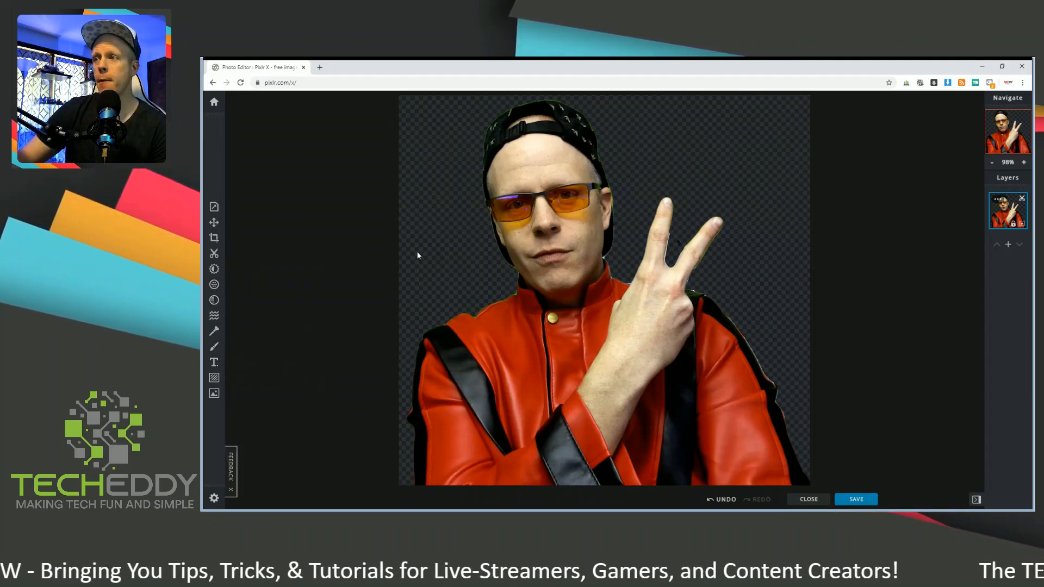
Step: Return to the Pixlr home page, switch to Pixlr E and open the original green-screen portrait
{"action": "left_click", "coordinate": [214, 103]}
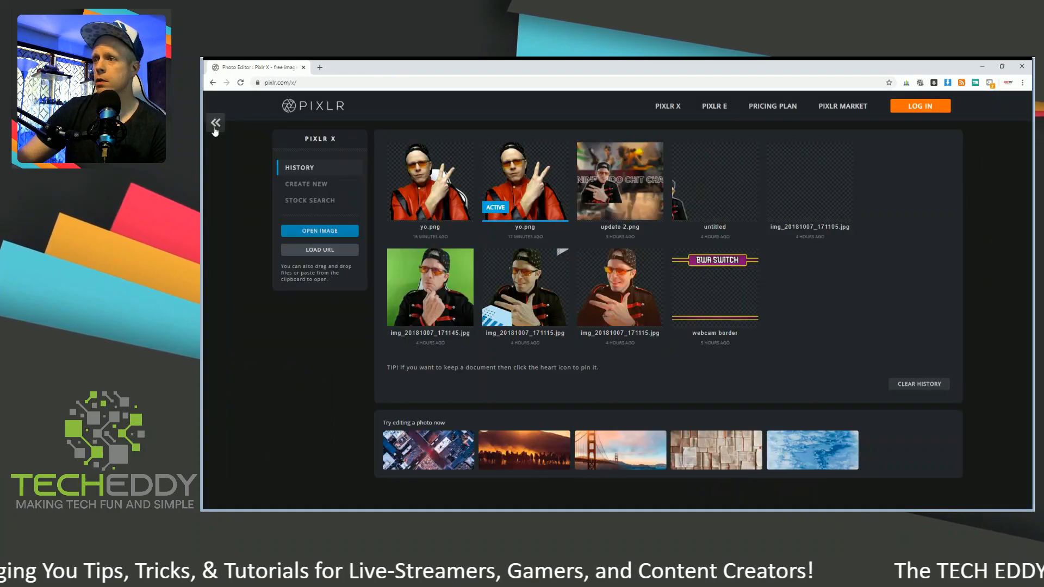
{"action": "left_click", "coordinate": [715, 105]}
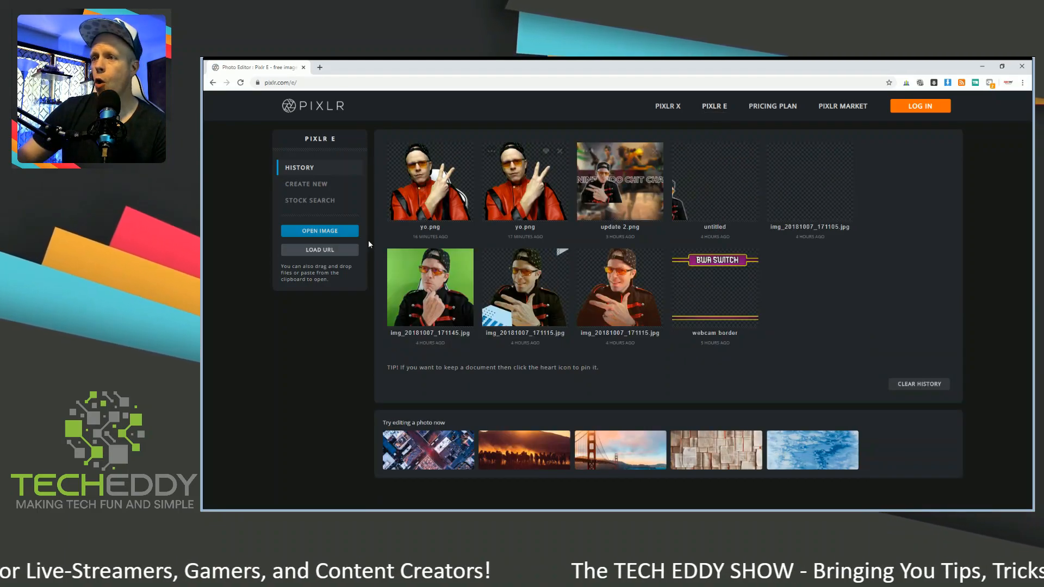
{"action": "left_click", "coordinate": [320, 233]}
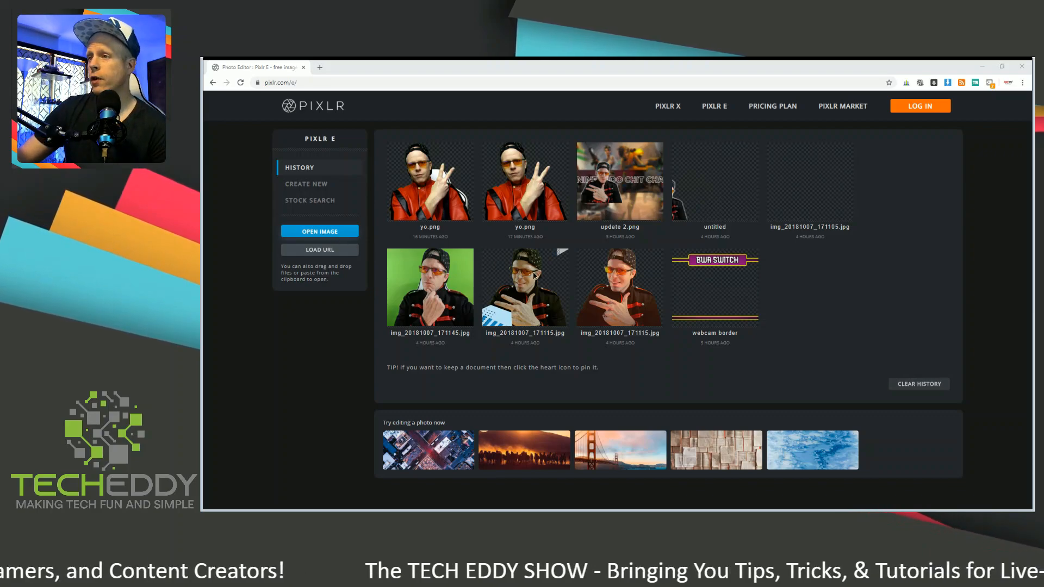
{"action": "double_click", "coordinate": [592, 339]}
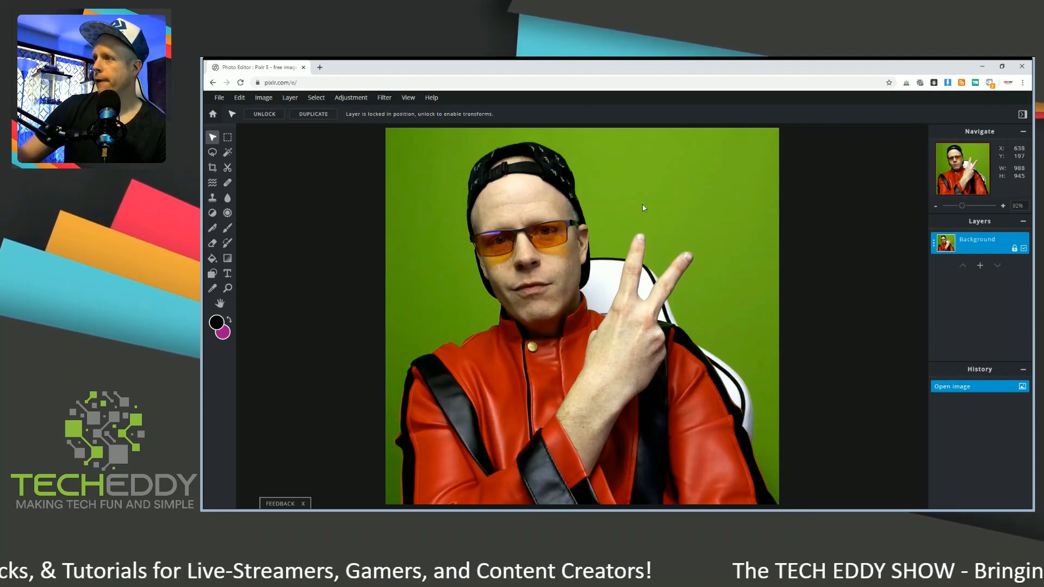
Step: Select the green background with the Wand and cut it, including the leftover patch beside the lower sleeve, clearing each selection
{"action": "left_click", "coordinate": [227, 156]}
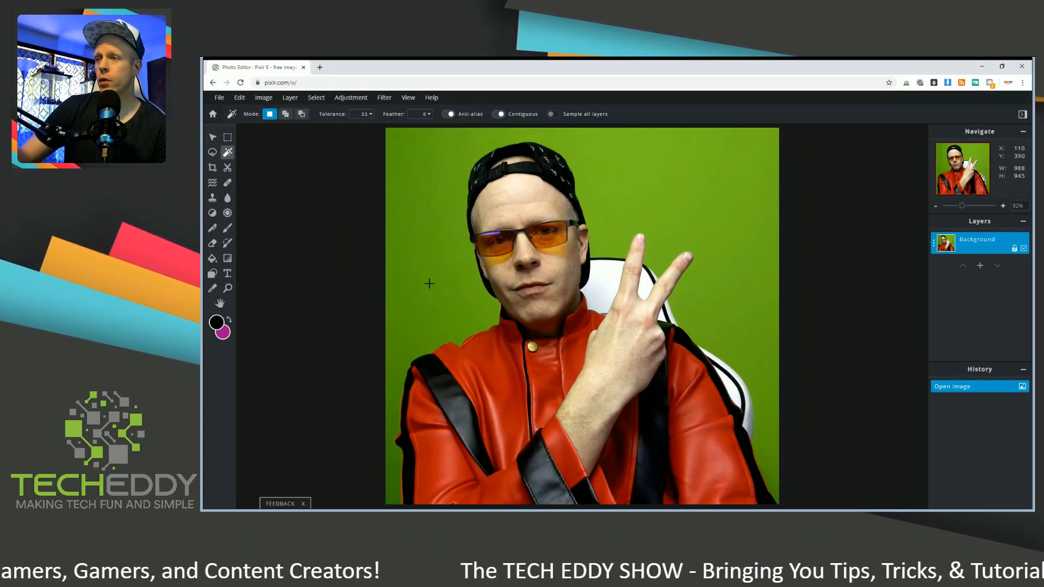
{"action": "left_click", "coordinate": [429, 283]}
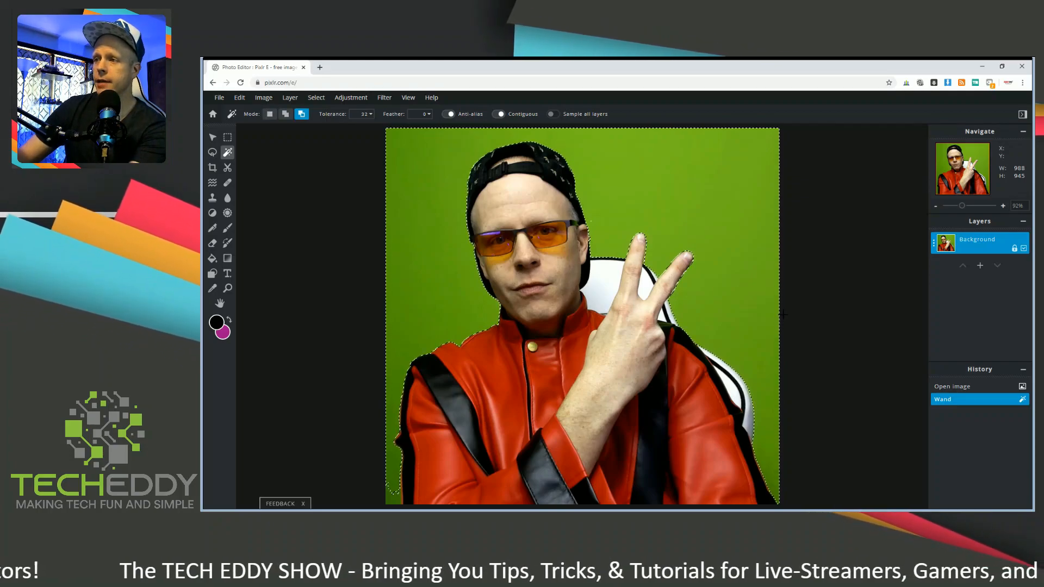
{"action": "key", "text": "ctrl+x"}
{"action": "key", "text": "ctrl+d"}
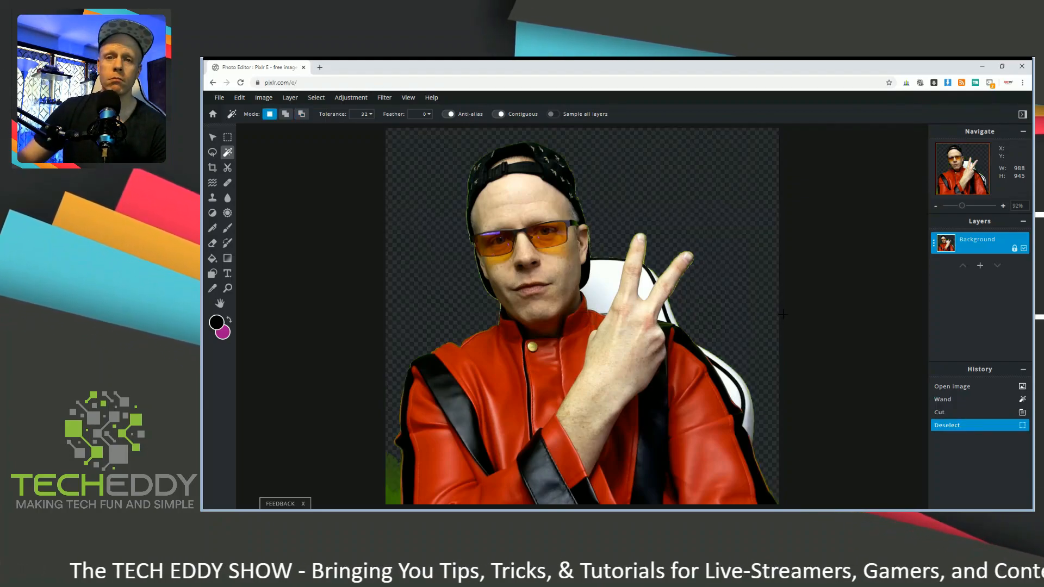
{"action": "left_click", "coordinate": [390, 498]}
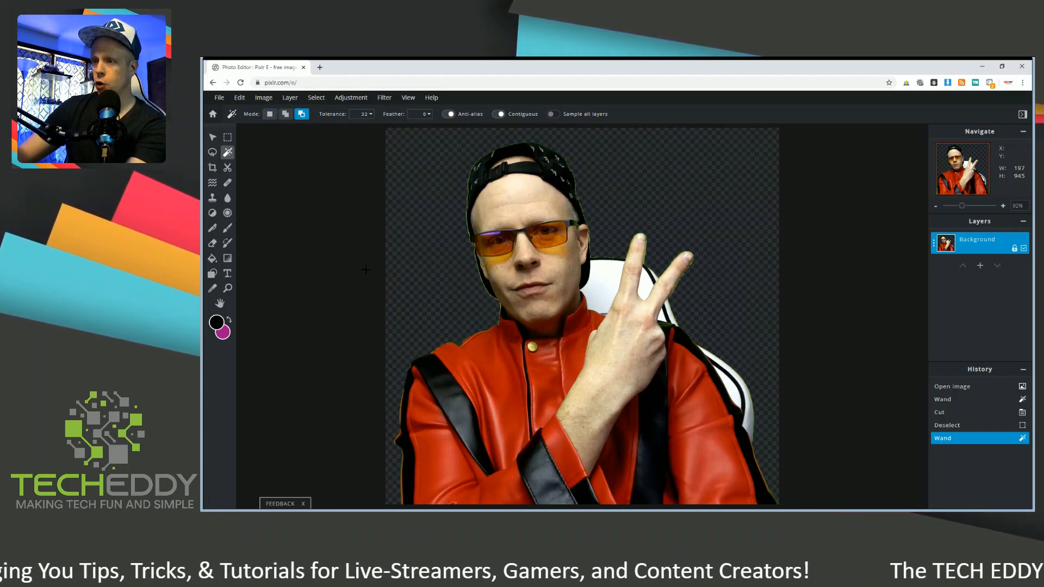
{"action": "key", "text": "ctrl+x"}
{"action": "key", "text": "ctrl+d"}
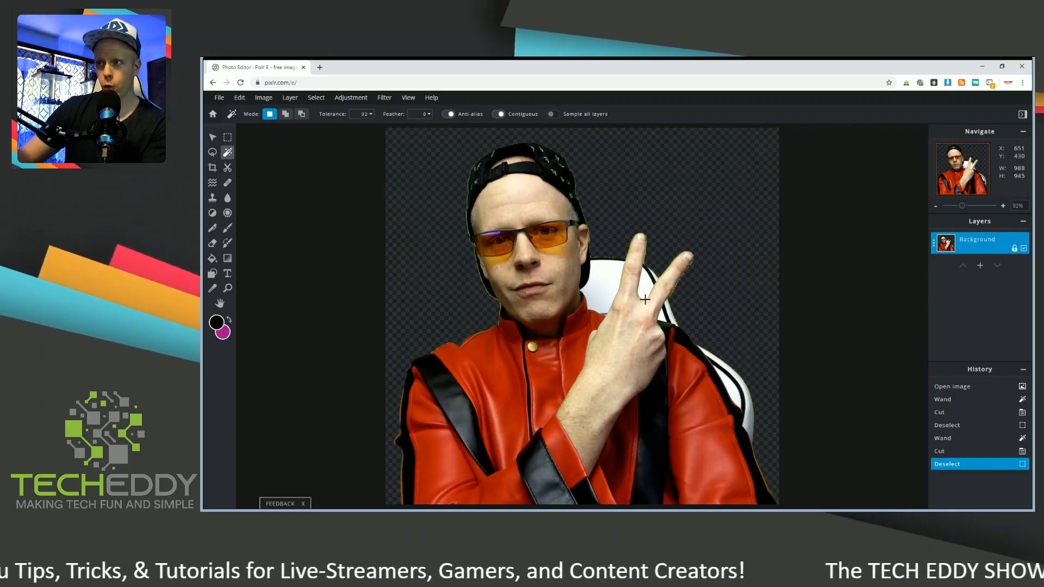
Step: Cut the white chair back between the head and raised hand using the Wand, and deselect
{"action": "left_click", "coordinate": [600, 283]}
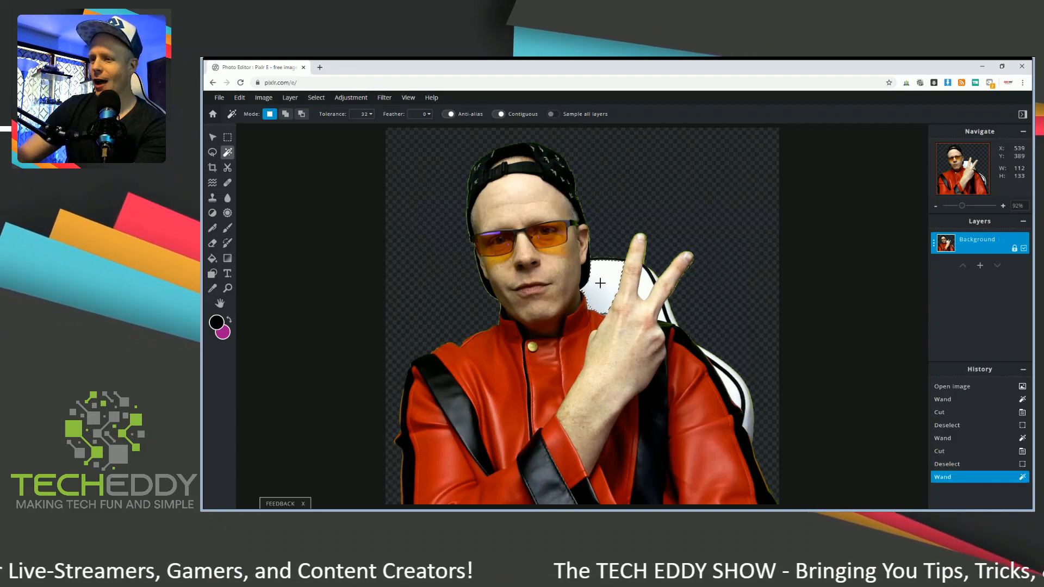
{"action": "key", "text": "Delete"}
{"action": "key", "text": "ctrl+d"}
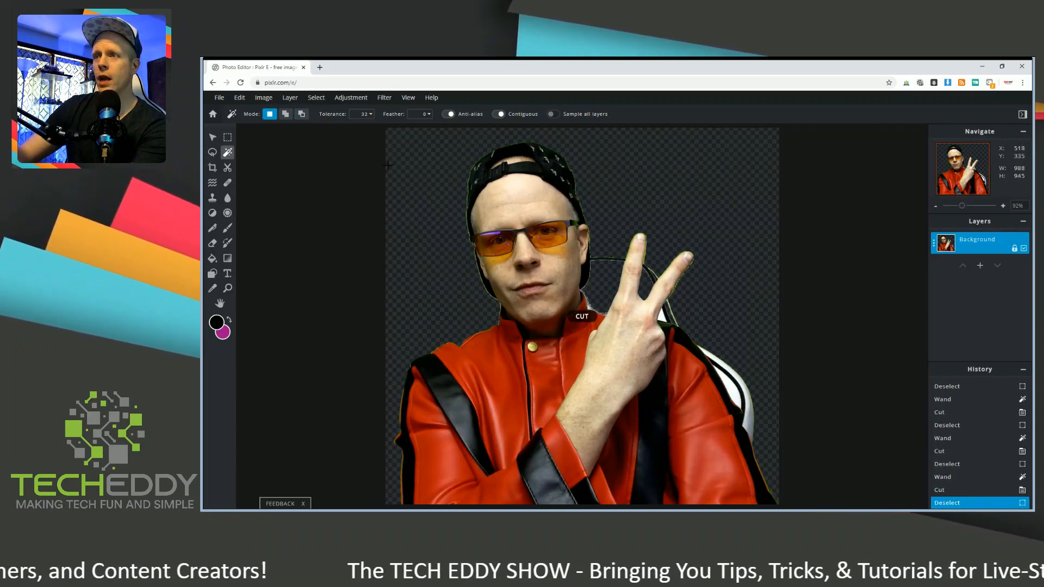
Step: Select the outer white chair strip beside the shoulder with the Wand, cut it and deselect
{"action": "left_click", "coordinate": [239, 97]}
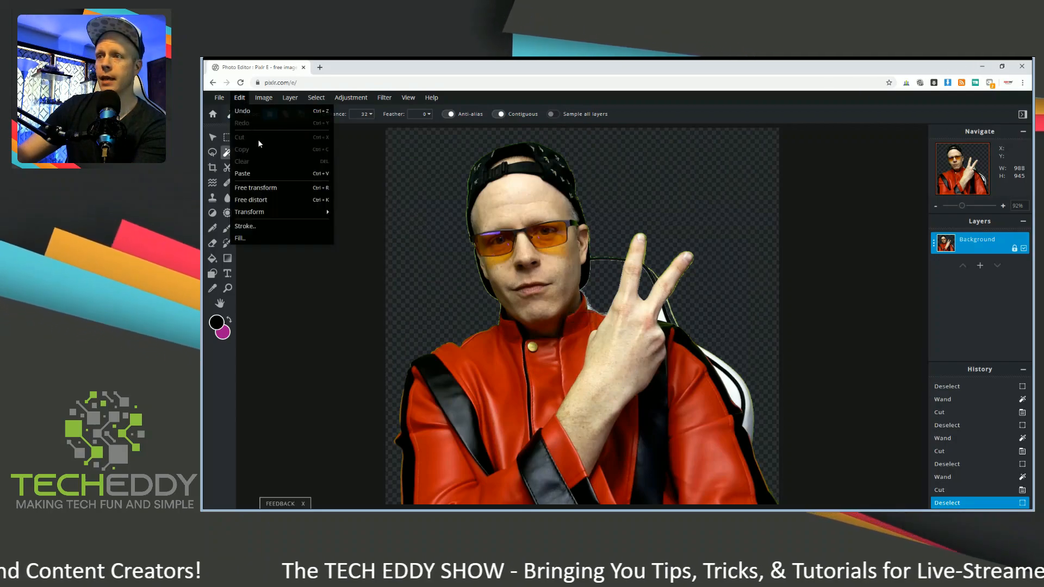
{"action": "left_click", "coordinate": [718, 360]}
{"action": "left_click", "coordinate": [239, 98]}
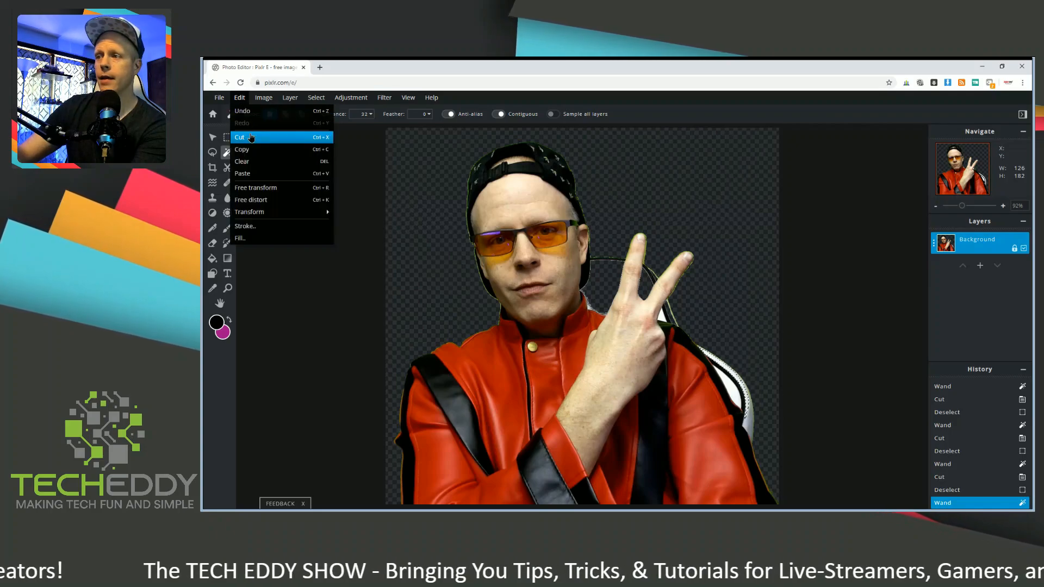
{"action": "left_click", "coordinate": [250, 137]}
{"action": "key", "text": "ctrl+d"}
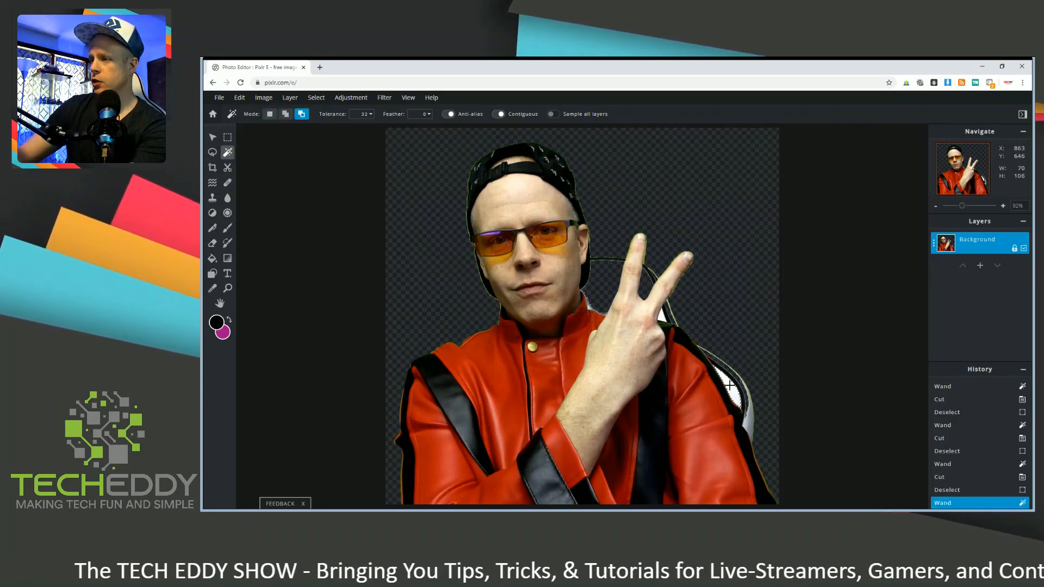
Step: Cut the remaining white chair pieces beside the upper arm and raised hand with the Wand
{"action": "left_click", "coordinate": [748, 419]}
{"action": "left_click", "coordinate": [750, 424]}
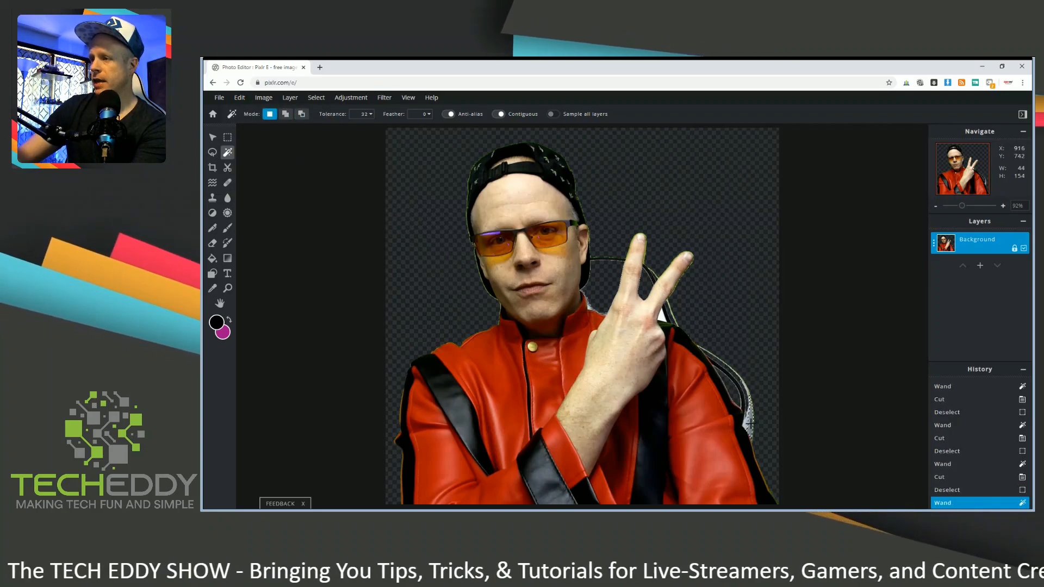
{"action": "key", "text": "ctrl+x"}
{"action": "left_click", "coordinate": [747, 418]}
{"action": "key", "text": "ctrl+x"}
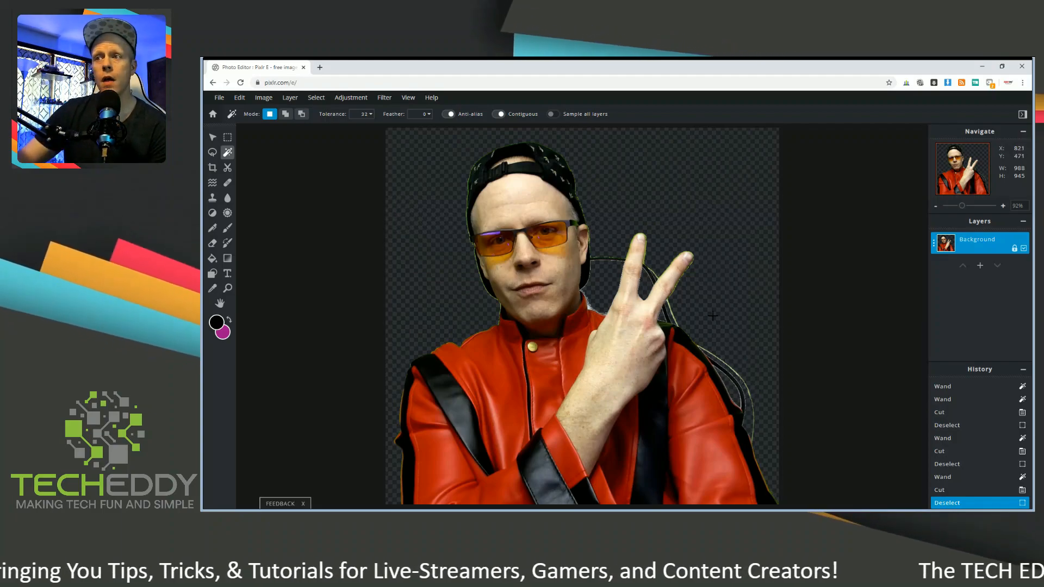
Step: Erase the leftover chair outline and green fringe along the outer shoulder and upper arm with the Eraser
{"action": "left_click", "coordinate": [212, 245]}
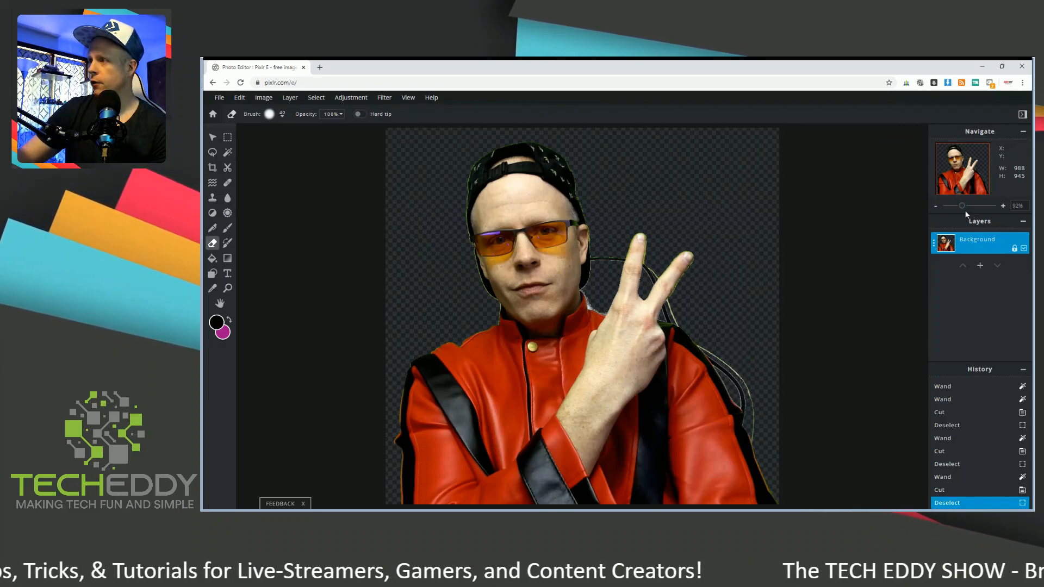
{"action": "mouse_move", "coordinate": [963, 207]}
{"action": "left_mouse_down"}
{"action": "mouse_move", "coordinate": [973, 206]}
{"action": "mouse_move", "coordinate": [972, 177]}
{"action": "mouse_move", "coordinate": [987, 202]}
{"action": "mouse_move", "coordinate": [980, 206]}
{"action": "left_mouse_up"}
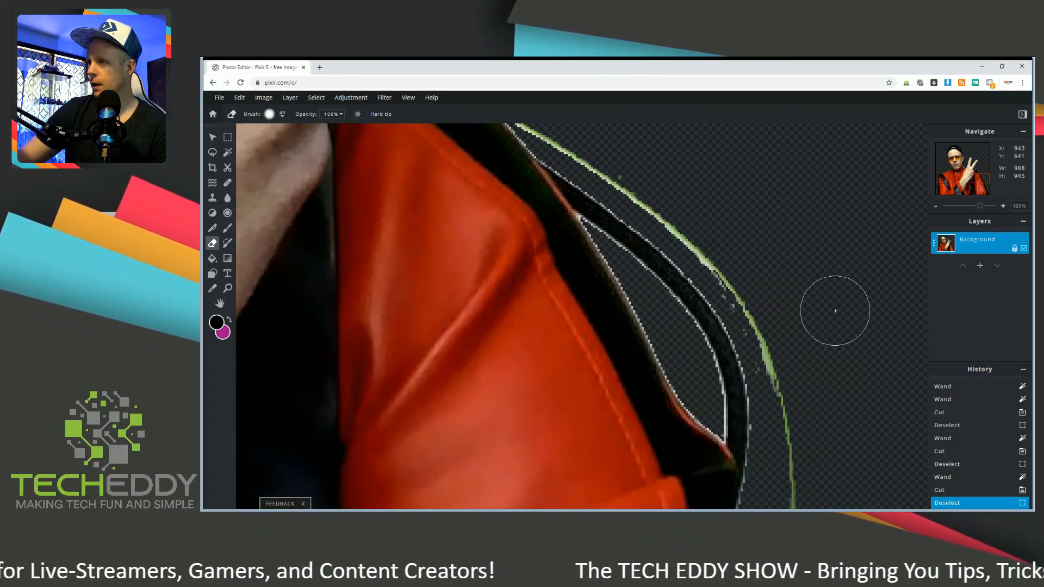
{"action": "mouse_move", "coordinate": [734, 308]}
{"action": "left_mouse_down"}
{"action": "mouse_move", "coordinate": [665, 225]}
{"action": "mouse_move", "coordinate": [733, 359]}
{"action": "mouse_move", "coordinate": [755, 364]}
{"action": "mouse_move", "coordinate": [769, 350]}
{"action": "mouse_move", "coordinate": [762, 327]}
{"action": "mouse_move", "coordinate": [662, 272]}
{"action": "mouse_move", "coordinate": [642, 250]}
{"action": "mouse_move", "coordinate": [620, 184]}
{"action": "mouse_move", "coordinate": [734, 386]}
{"action": "mouse_move", "coordinate": [789, 405]}
{"action": "mouse_move", "coordinate": [781, 418]}
{"action": "mouse_move", "coordinate": [753, 410]}
{"action": "mouse_move", "coordinate": [760, 432]}
{"action": "mouse_move", "coordinate": [742, 403]}
{"action": "mouse_move", "coordinate": [773, 444]}
{"action": "mouse_move", "coordinate": [706, 378]}
{"action": "mouse_move", "coordinate": [631, 239]}
{"action": "left_mouse_up"}
{"action": "scroll", "coordinate": [669, 248], "scroll_direction": "up", "scroll_amount": 1}
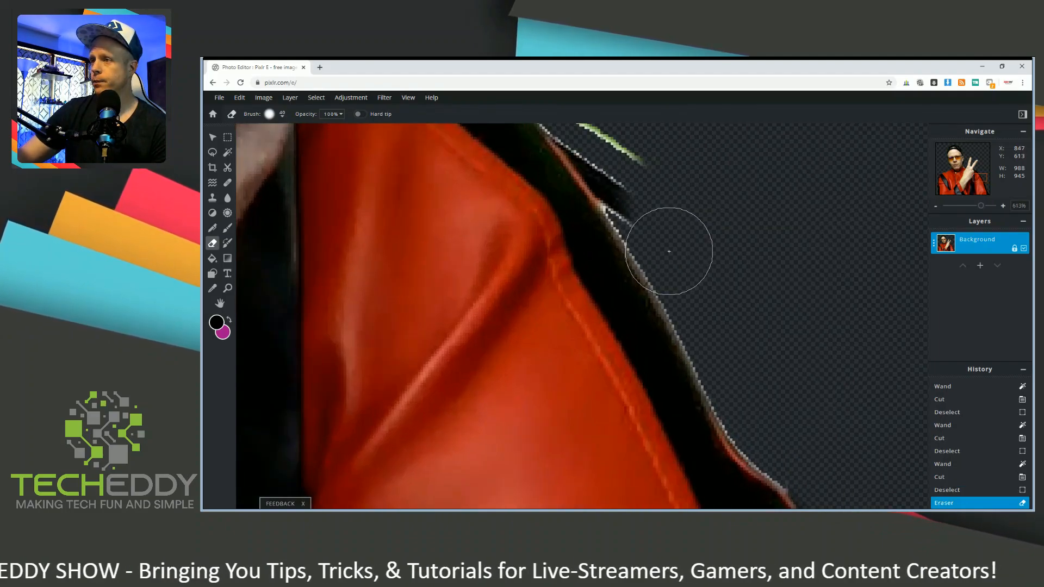
{"action": "left_click_drag", "start_coordinate": [983, 179], "coordinate": [980, 176]}
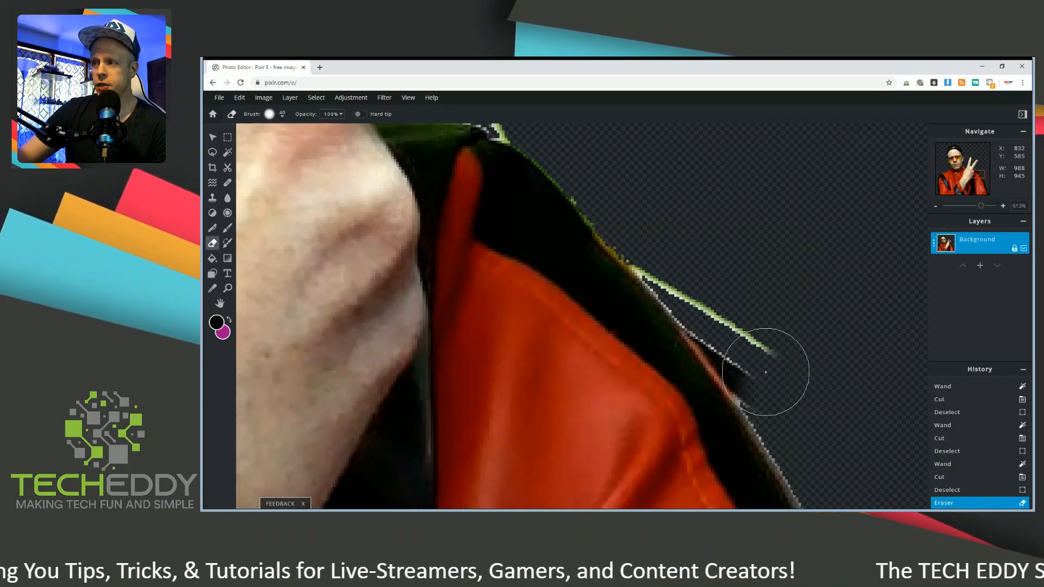
{"action": "mouse_move", "coordinate": [750, 348]}
{"action": "left_mouse_down"}
{"action": "mouse_move", "coordinate": [725, 306]}
{"action": "mouse_move", "coordinate": [642, 219]}
{"action": "left_mouse_up"}
{"action": "mouse_move", "coordinate": [724, 304]}
{"action": "left_mouse_down"}
{"action": "mouse_move", "coordinate": [784, 399]}
{"action": "mouse_move", "coordinate": [642, 217]}
{"action": "mouse_move", "coordinate": [763, 234]}
{"action": "left_mouse_up"}
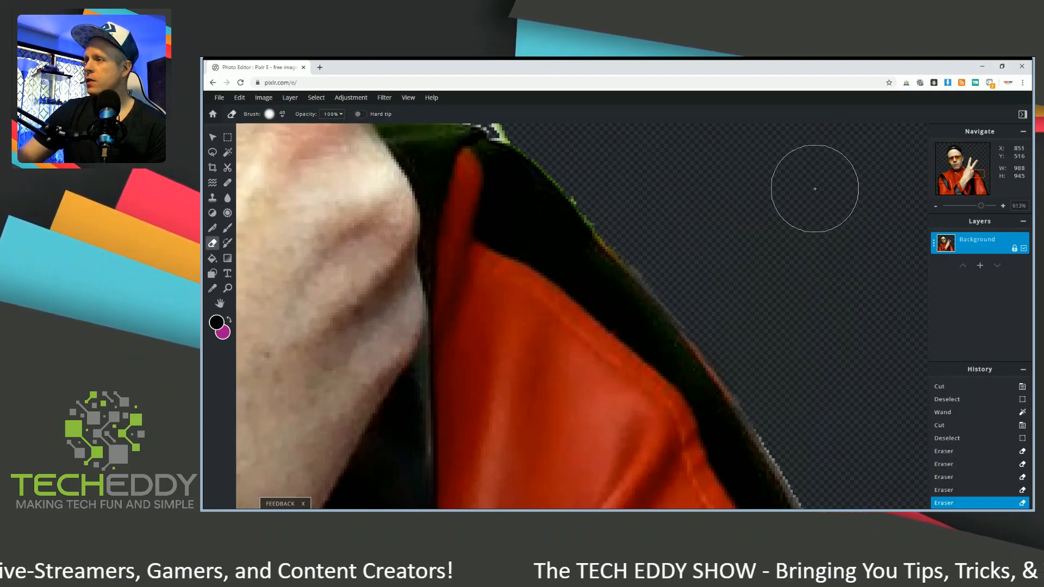
Step: Erase the leftover chair outline beside the raised hand and between the head and fingers with the Eraser
{"action": "left_click_drag", "start_coordinate": [979, 210], "coordinate": [973, 169]}
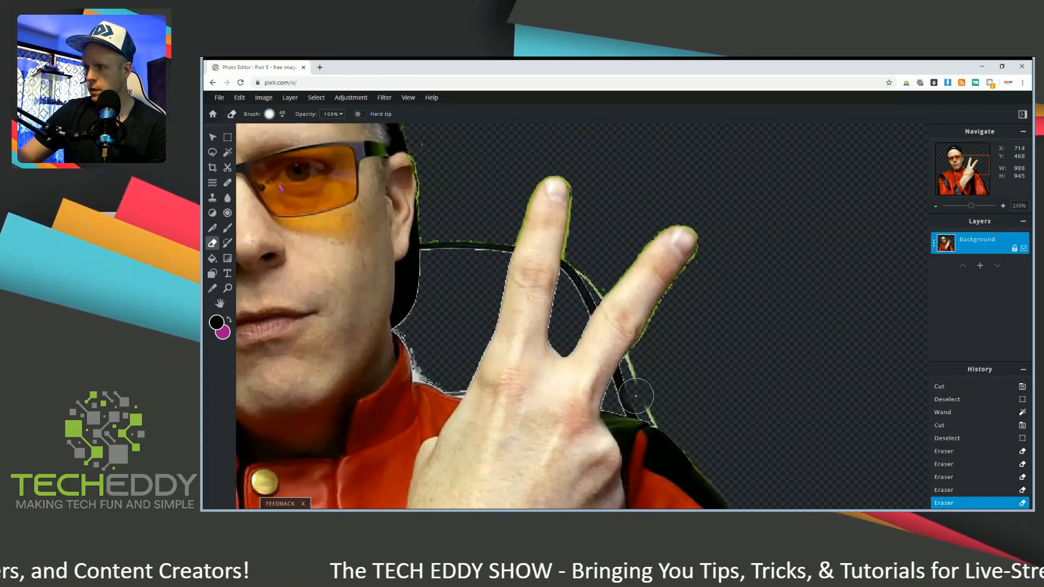
{"action": "left_click_drag", "start_coordinate": [628, 388], "coordinate": [634, 370]}
{"action": "left_click_drag", "start_coordinate": [635, 369], "coordinate": [637, 366]}
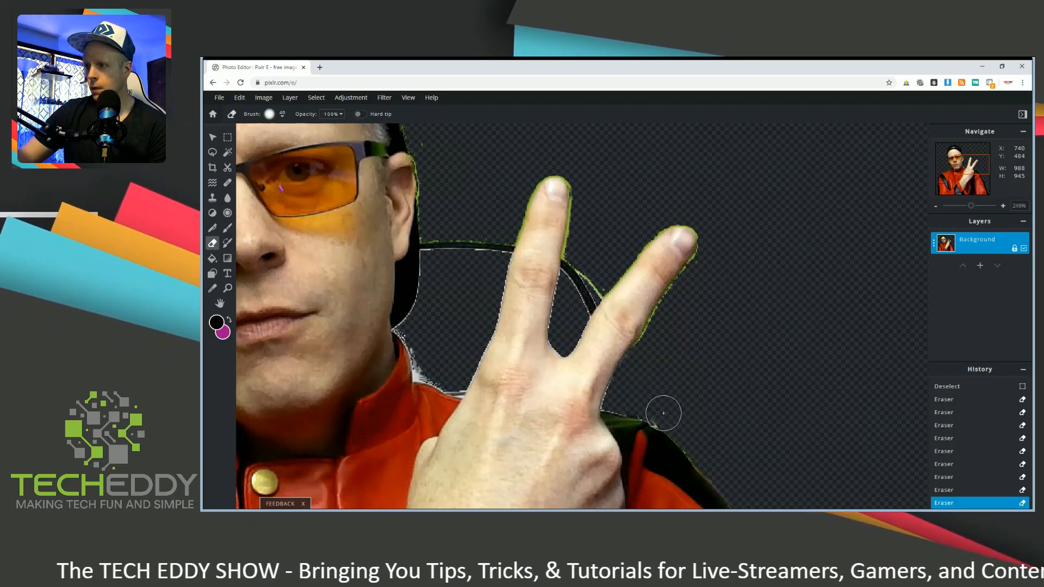
{"action": "left_click_drag", "start_coordinate": [664, 414], "coordinate": [646, 404]}
{"action": "mouse_move", "coordinate": [462, 243]}
{"action": "left_mouse_down"}
{"action": "mouse_move", "coordinate": [437, 246]}
{"action": "mouse_move", "coordinate": [500, 246]}
{"action": "left_mouse_up"}
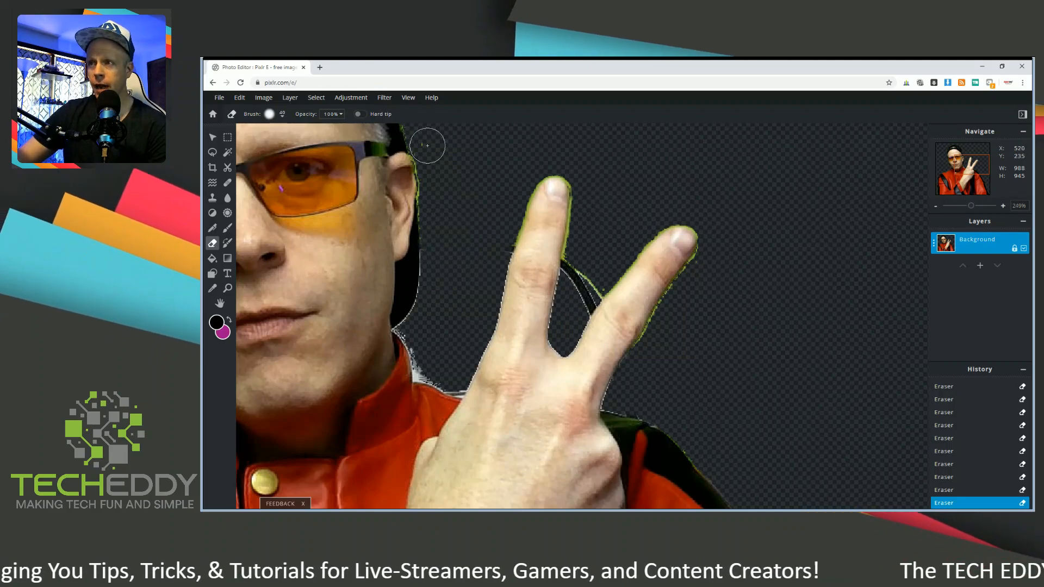
Step: Select the green fringe pieces beside the ear with the Wand, cutting and deselecting each one
{"action": "scroll", "coordinate": [827, 271], "scroll_direction": "down", "scroll_amount": 2}
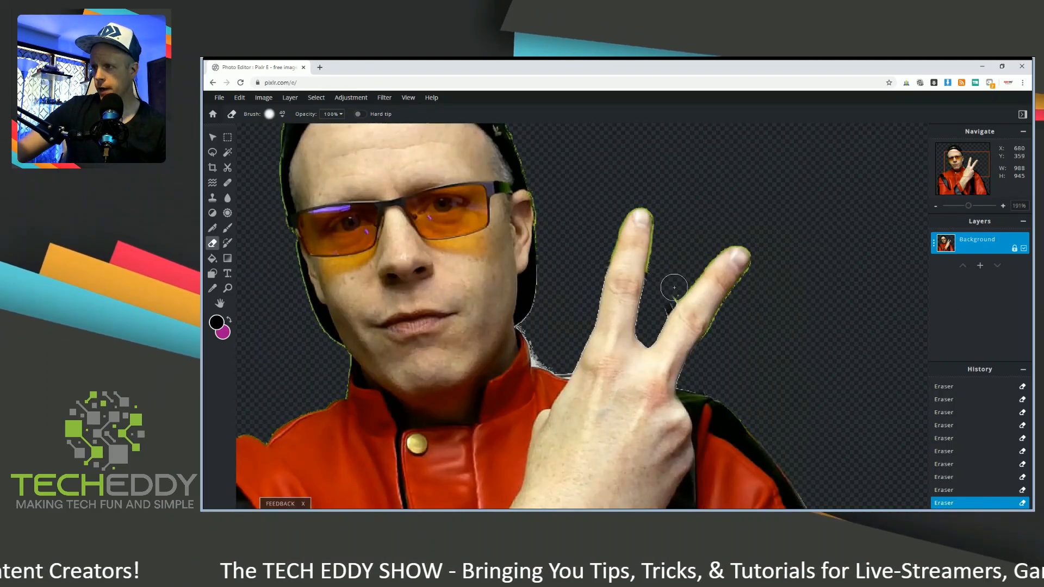
{"action": "scroll", "coordinate": [705, 380], "scroll_direction": "up", "scroll_amount": 5}
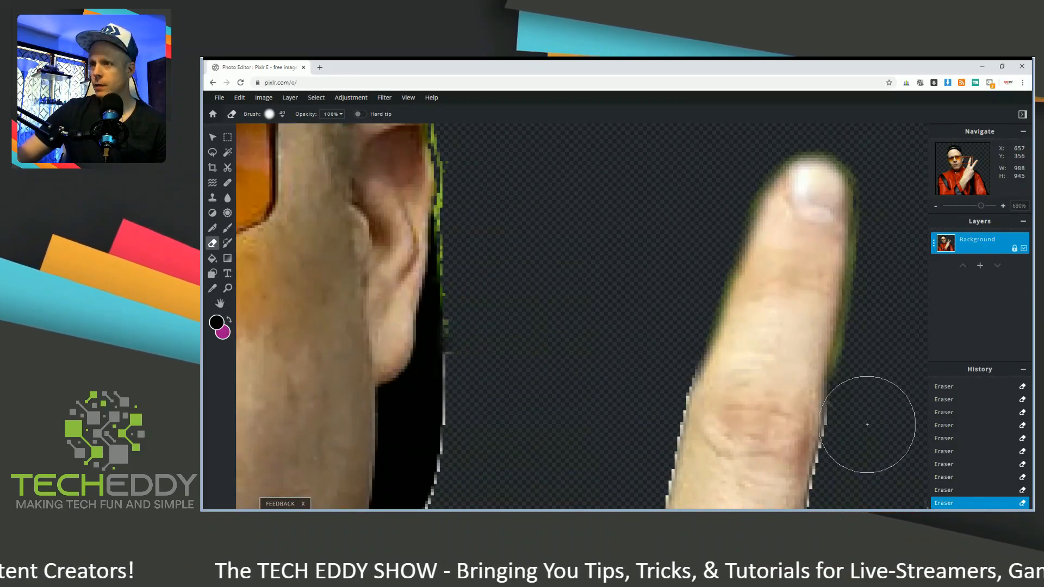
{"action": "key", "text": "w"}
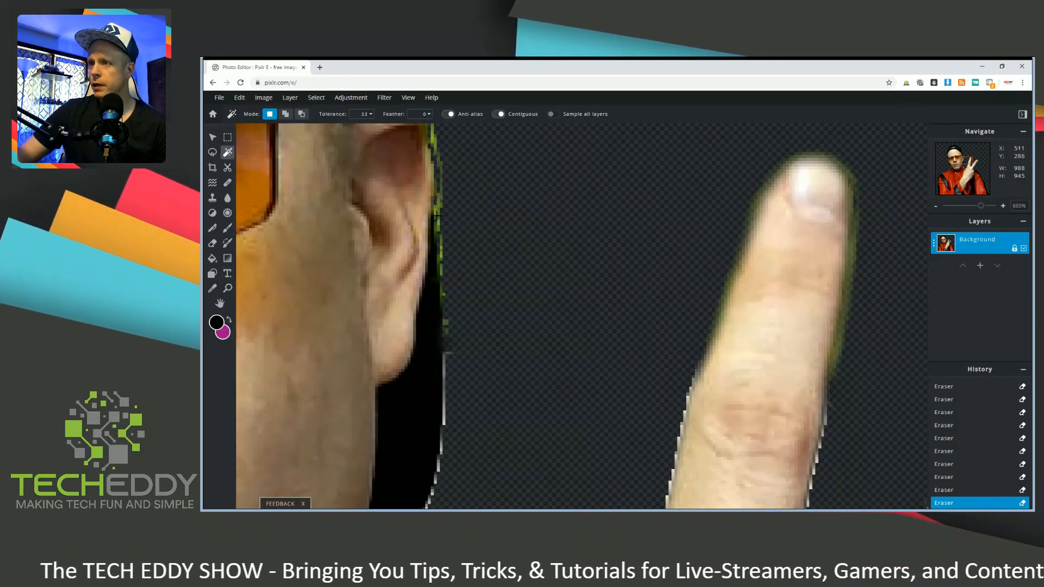
{"action": "left_click", "coordinate": [439, 223]}
{"action": "key", "text": "ctrl+x"}
{"action": "key", "text": "ctrl+d"}
{"action": "left_click", "coordinate": [433, 140]}
{"action": "key", "text": "ctrl+x"}
{"action": "key", "text": "ctrl+d"}
Step: Erase the remaining fringe around the cutout's edges, including along the outer sleeve, with the Eraser
{"action": "mouse_move", "coordinate": [981, 206]}
{"action": "left_mouse_down"}
{"action": "mouse_move", "coordinate": [958, 206]}
{"action": "mouse_move", "coordinate": [973, 186]}
{"action": "left_mouse_up"}
{"action": "key", "text": "e"}
{"action": "mouse_move", "coordinate": [769, 163]}
{"action": "left_mouse_down"}
{"action": "mouse_move", "coordinate": [774, 175]}
{"action": "mouse_move", "coordinate": [746, 195]}
{"action": "left_mouse_up"}
{"action": "left_click_drag", "start_coordinate": [746, 194], "coordinate": [739, 206]}
{"action": "left_click_drag", "start_coordinate": [877, 454], "coordinate": [875, 473]}
{"action": "left_click_drag", "start_coordinate": [875, 473], "coordinate": [876, 492]}
{"action": "left_click_drag", "start_coordinate": [981, 185], "coordinate": [981, 194]}
{"action": "mouse_move", "coordinate": [915, 443]}
{"action": "left_mouse_down"}
{"action": "mouse_move", "coordinate": [906, 456]}
{"action": "mouse_move", "coordinate": [881, 380]}
{"action": "left_mouse_up"}
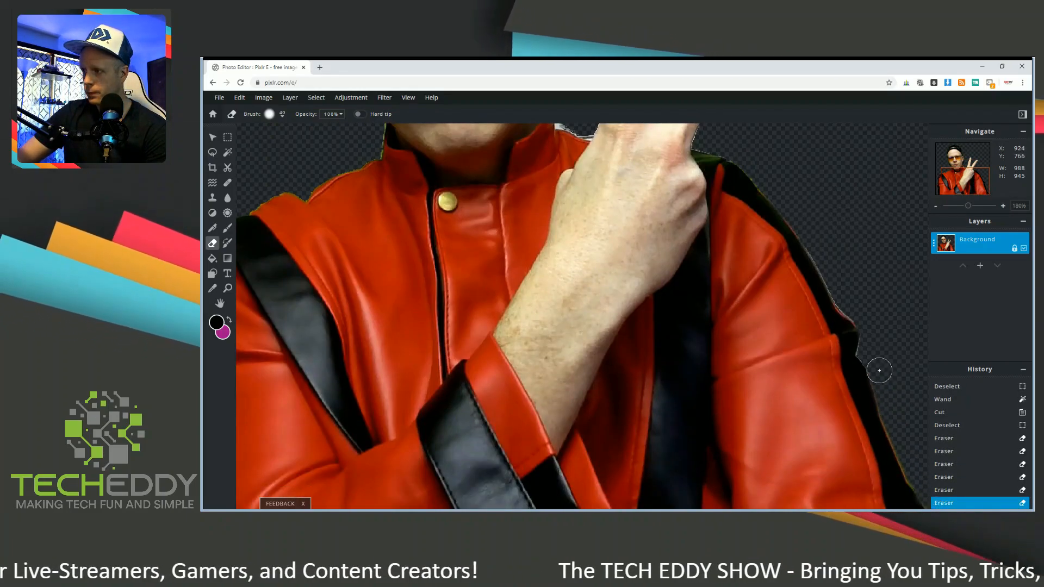
{"action": "left_click_drag", "start_coordinate": [877, 306], "coordinate": [863, 243]}
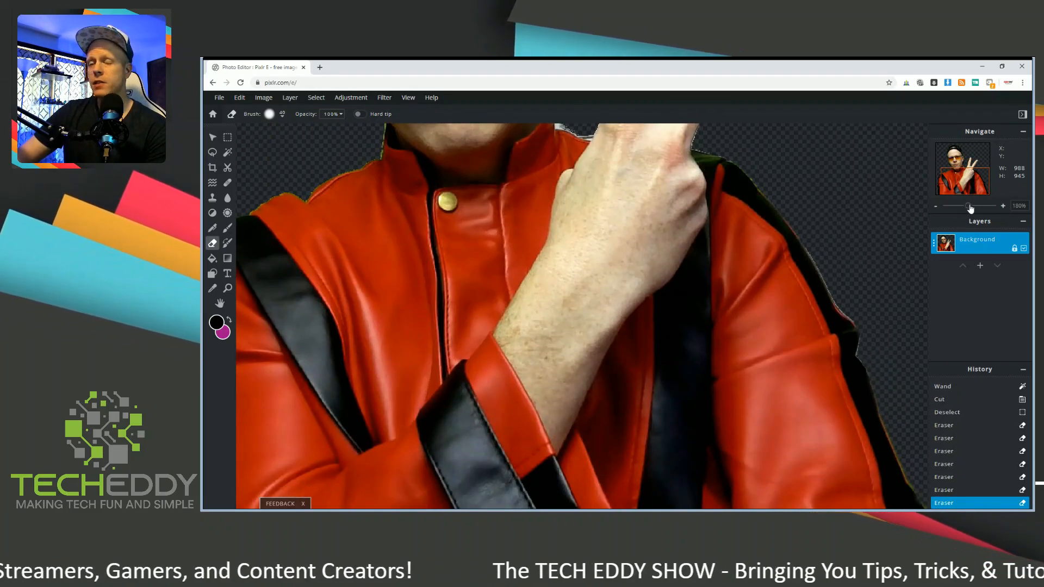
{"action": "left_click_drag", "start_coordinate": [971, 208], "coordinate": [963, 210]}
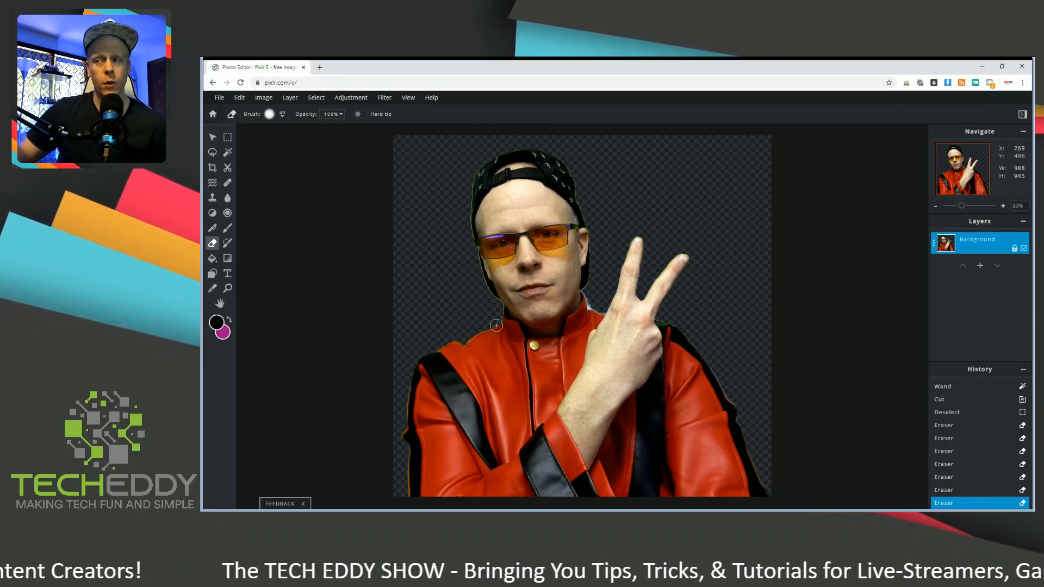
Step: Start an Inner glow filter on the cutout and set its strength to 40%
{"action": "left_click", "coordinate": [388, 99]}
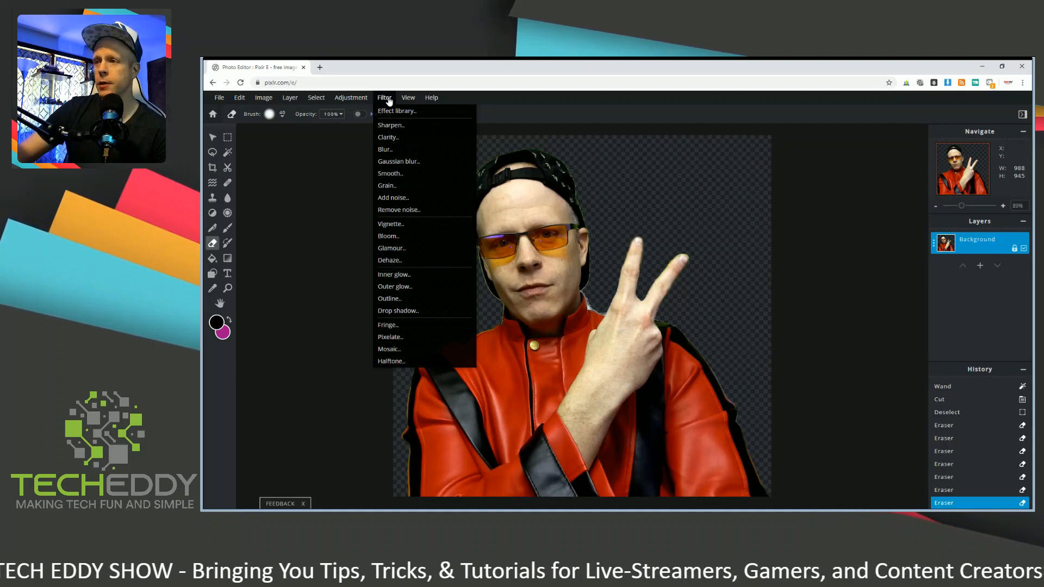
{"action": "left_click", "coordinate": [414, 274]}
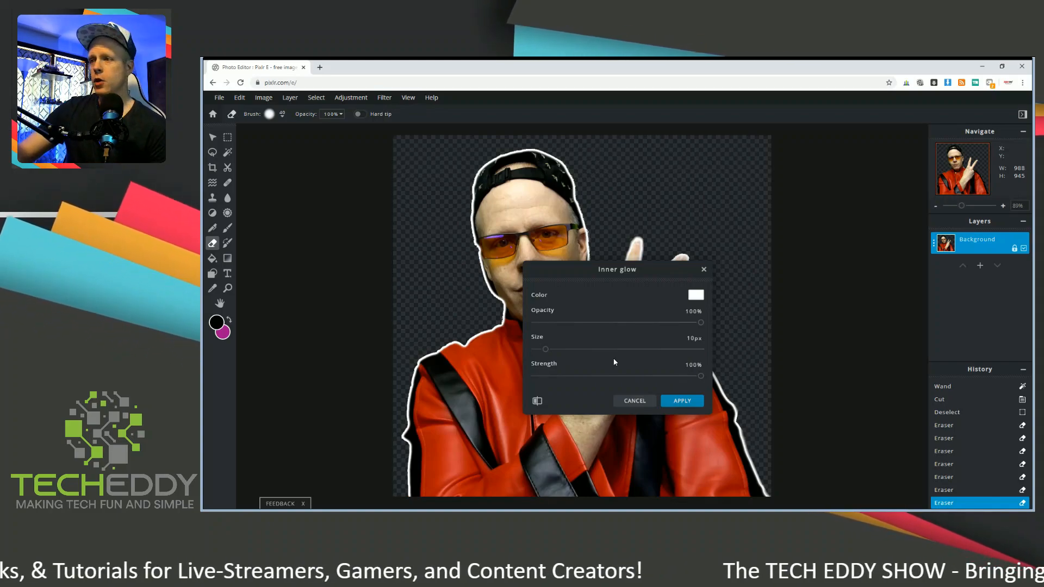
{"action": "left_click_drag", "start_coordinate": [603, 274], "coordinate": [698, 203]}
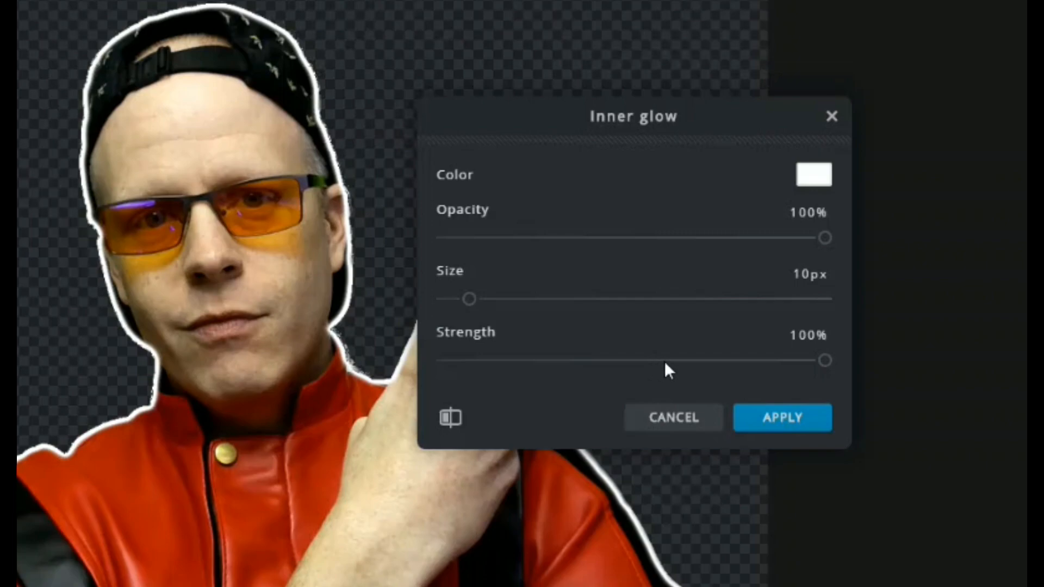
{"action": "left_click_drag", "start_coordinate": [681, 362], "coordinate": [678, 362]}
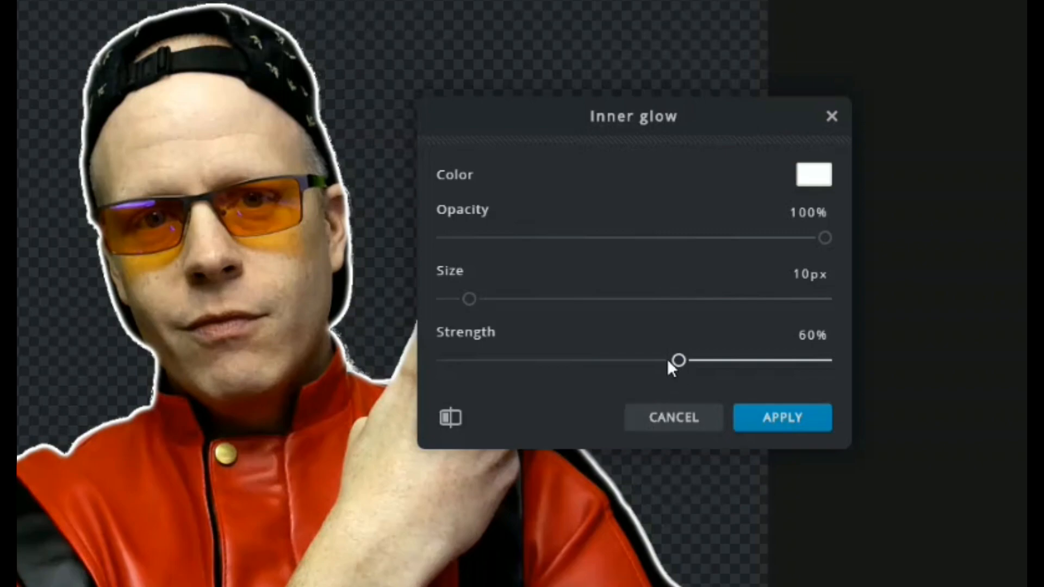
{"action": "left_click", "coordinate": [625, 359]}
{"action": "left_click", "coordinate": [597, 360]}
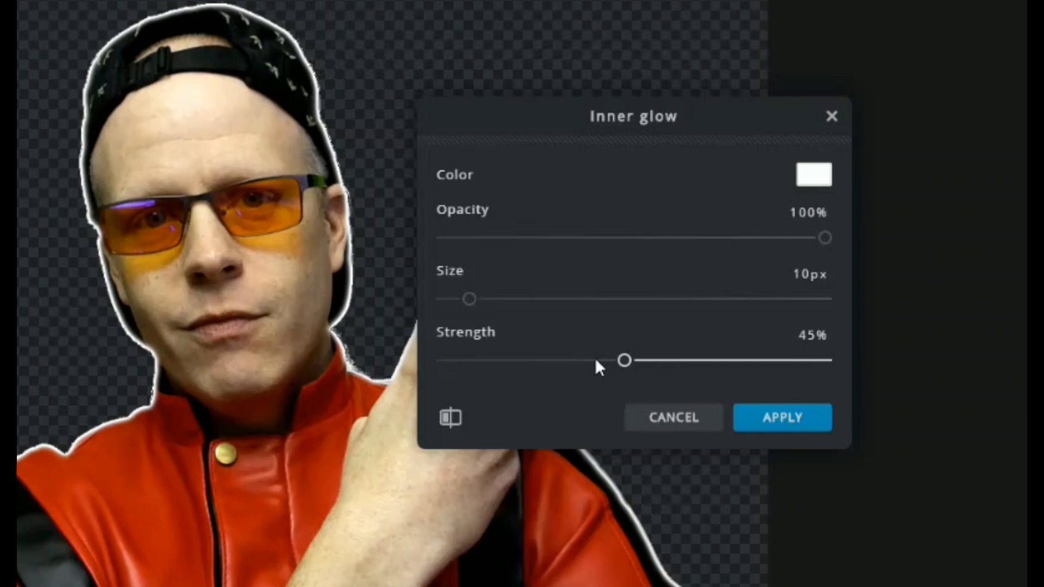
{"action": "left_click", "coordinate": [596, 361]}
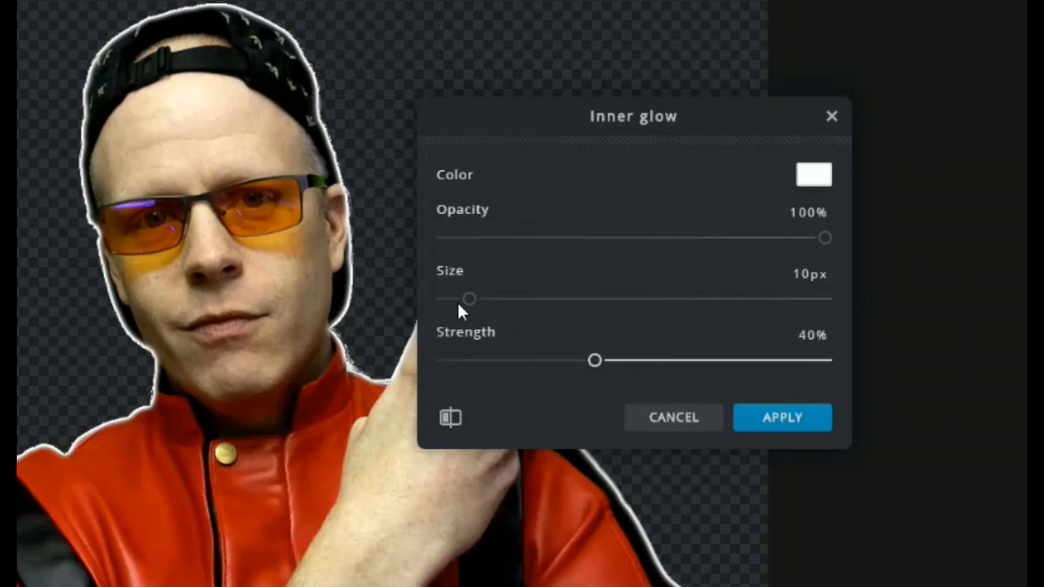
Step: Set the Inner glow size to 13 px and apply the filter
{"action": "left_click", "coordinate": [454, 299]}
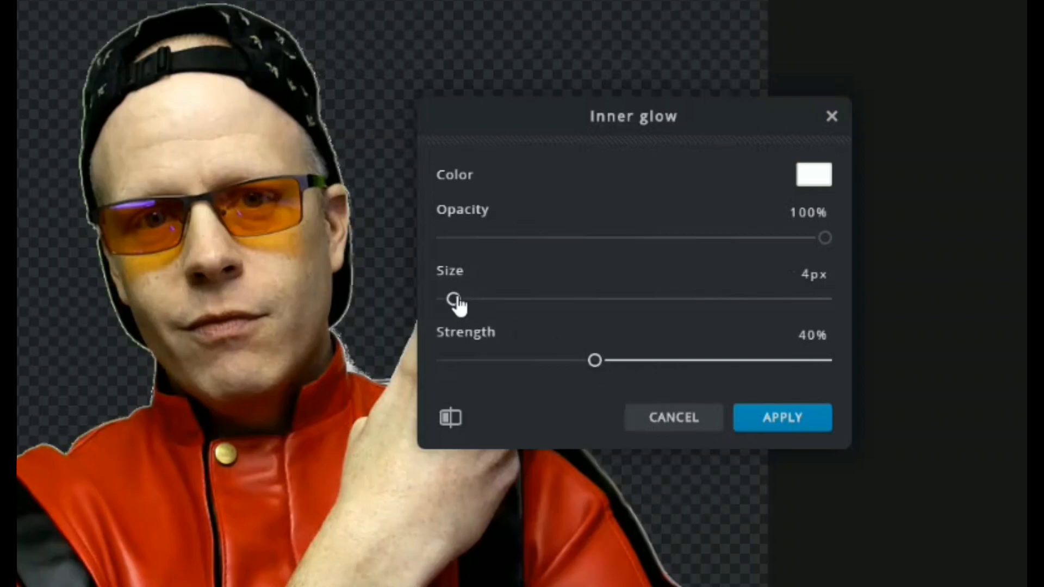
{"action": "left_click", "coordinate": [465, 299]}
{"action": "left_click", "coordinate": [644, 279]}
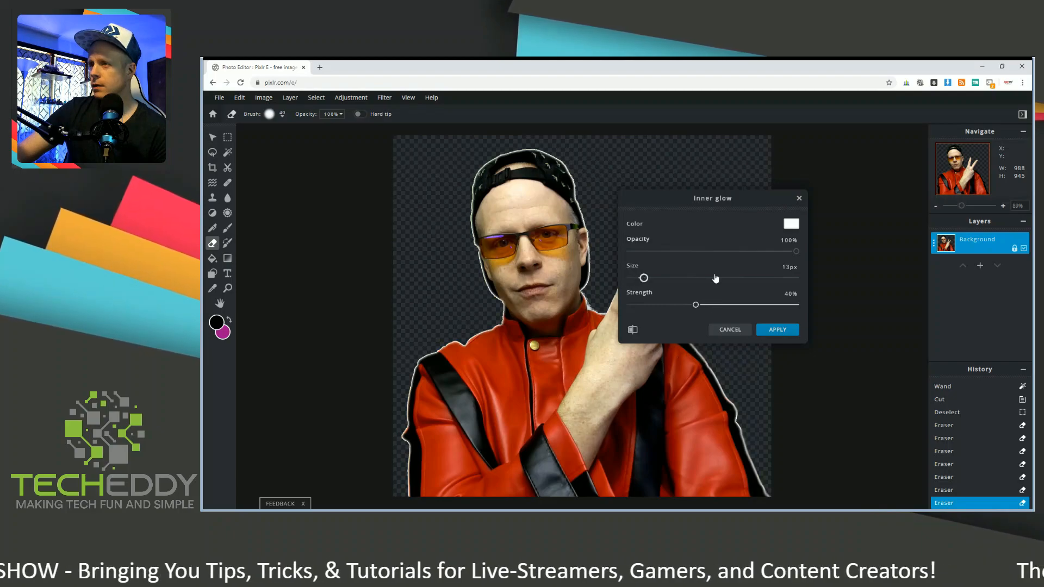
{"action": "left_click", "coordinate": [776, 330]}
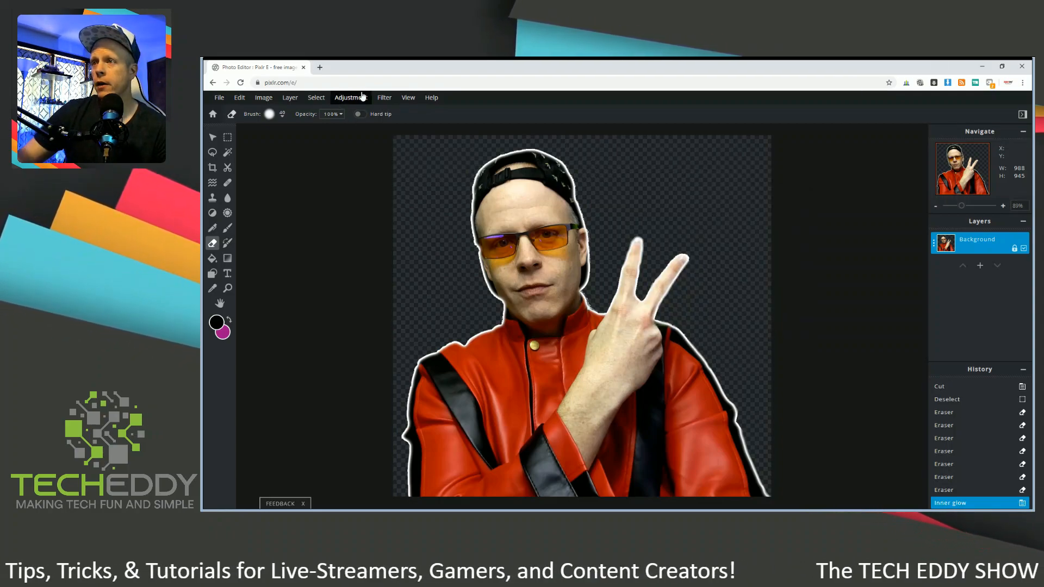
Step: Apply a white Outer glow to the cutout with 41% opacity, 5 px size and 50% strength
{"action": "left_click", "coordinate": [384, 98]}
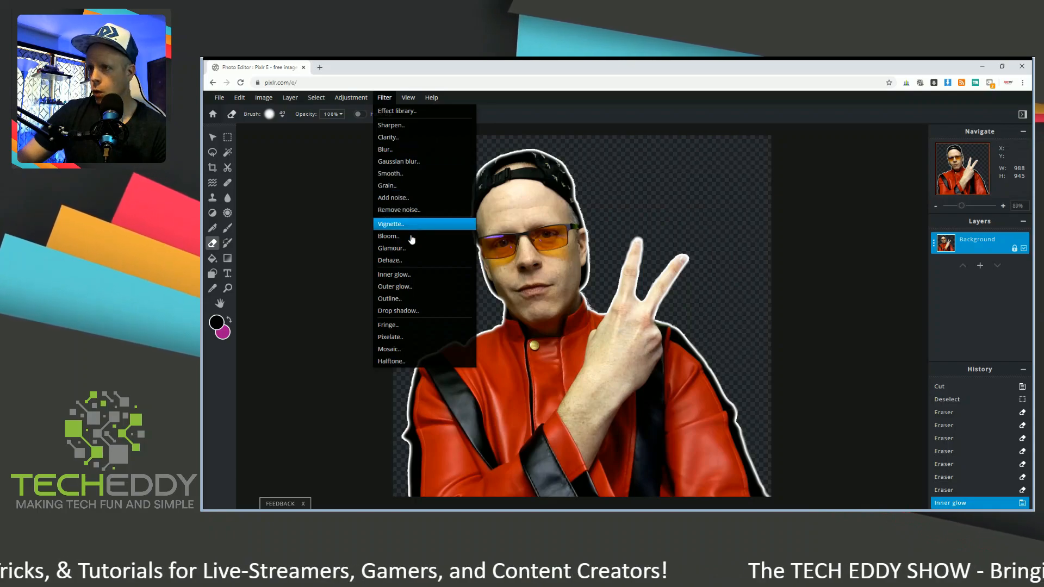
{"action": "left_click", "coordinate": [408, 287]}
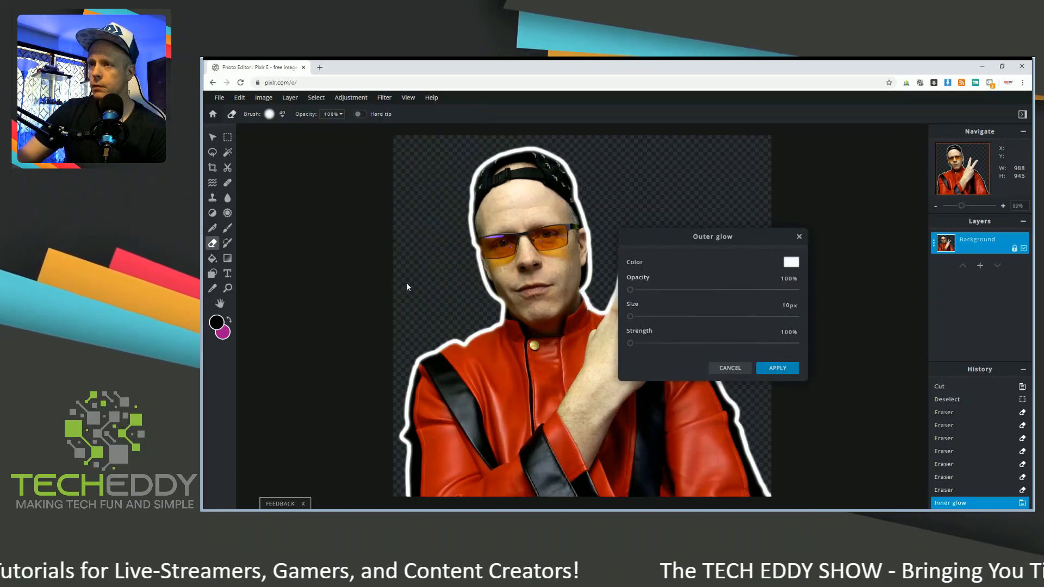
{"action": "left_click", "coordinate": [791, 264]}
{"action": "left_click", "coordinate": [745, 336]}
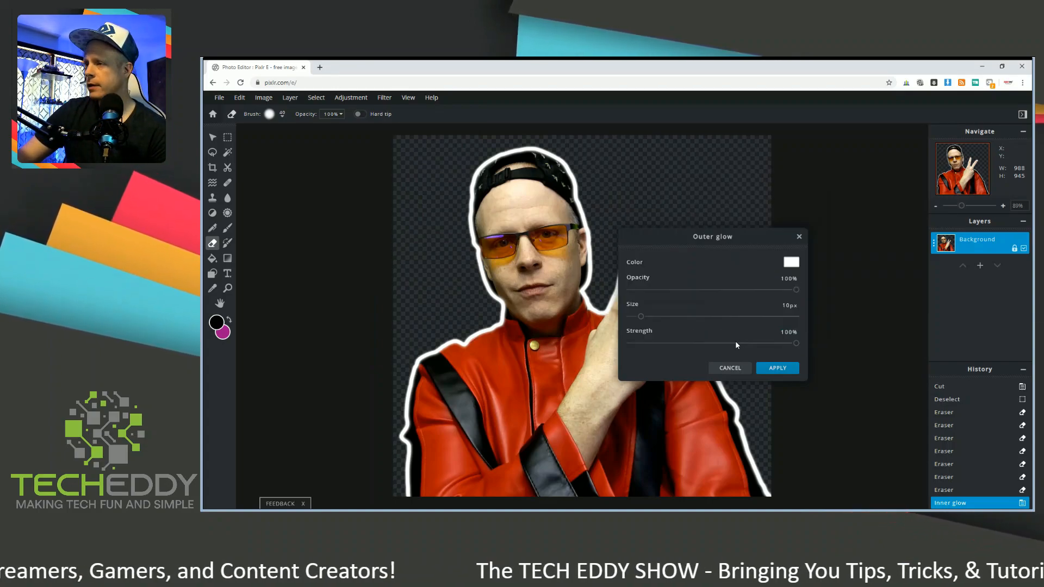
{"action": "left_click", "coordinate": [735, 290]}
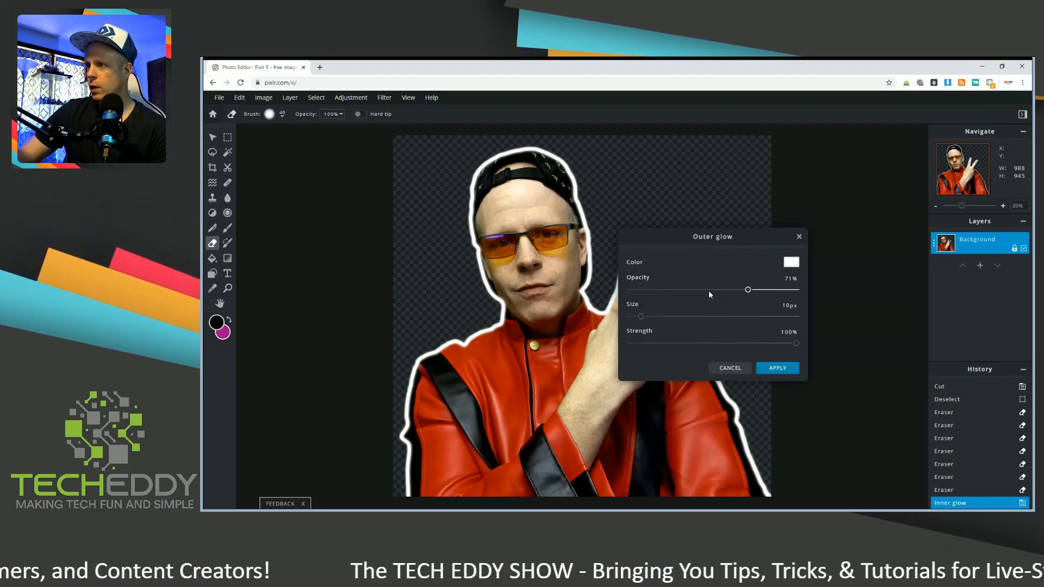
{"action": "left_click", "coordinate": [709, 290]}
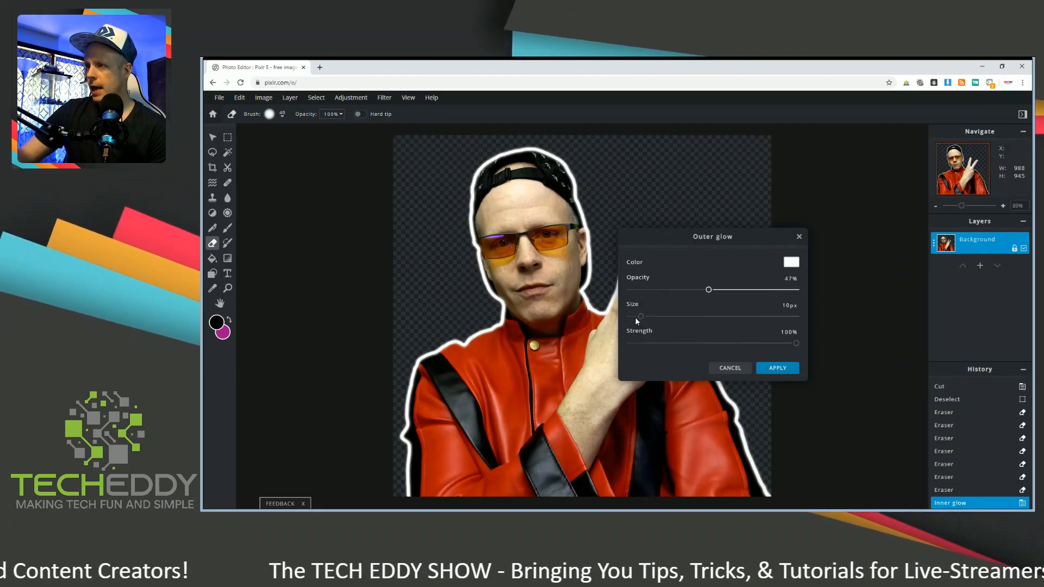
{"action": "left_click", "coordinate": [636, 318]}
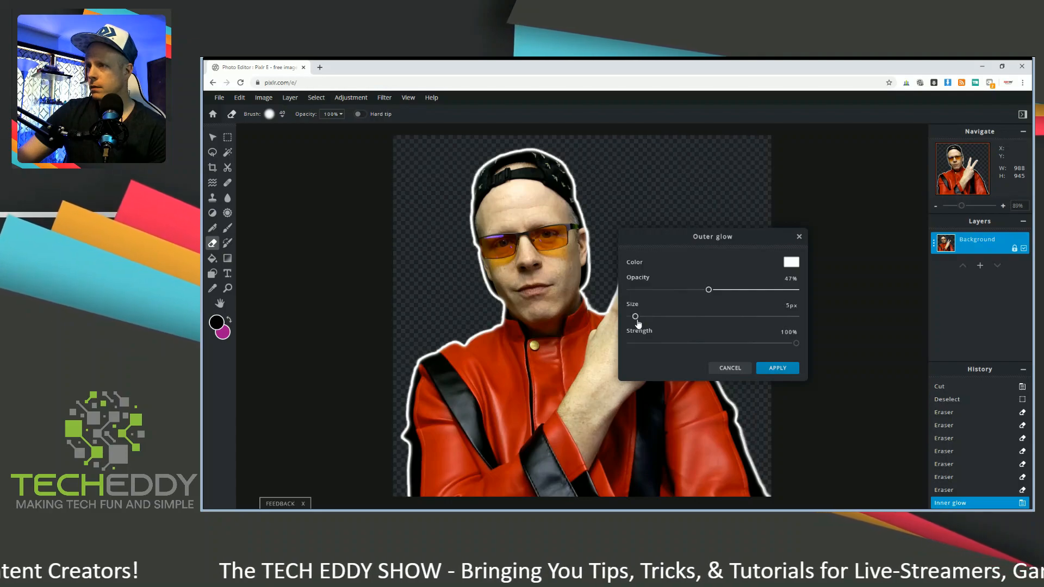
{"action": "left_click", "coordinate": [743, 344]}
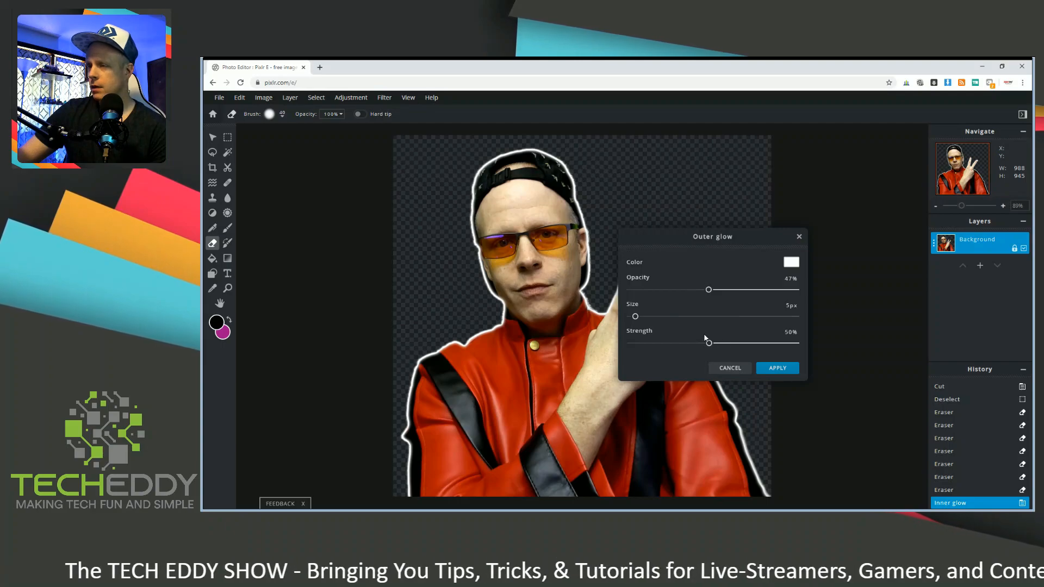
{"action": "left_click", "coordinate": [698, 289]}
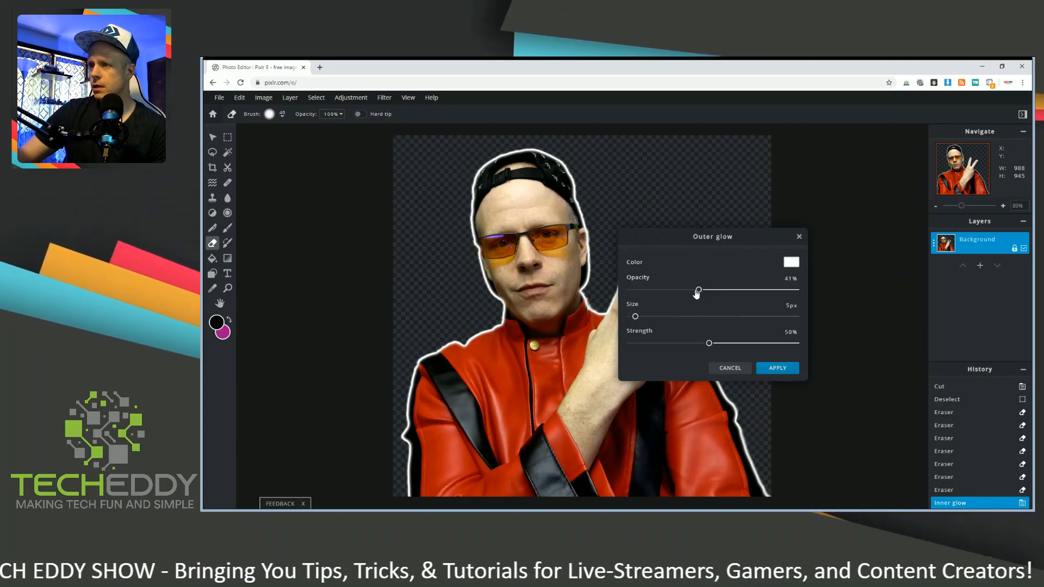
{"action": "left_click", "coordinate": [779, 369]}
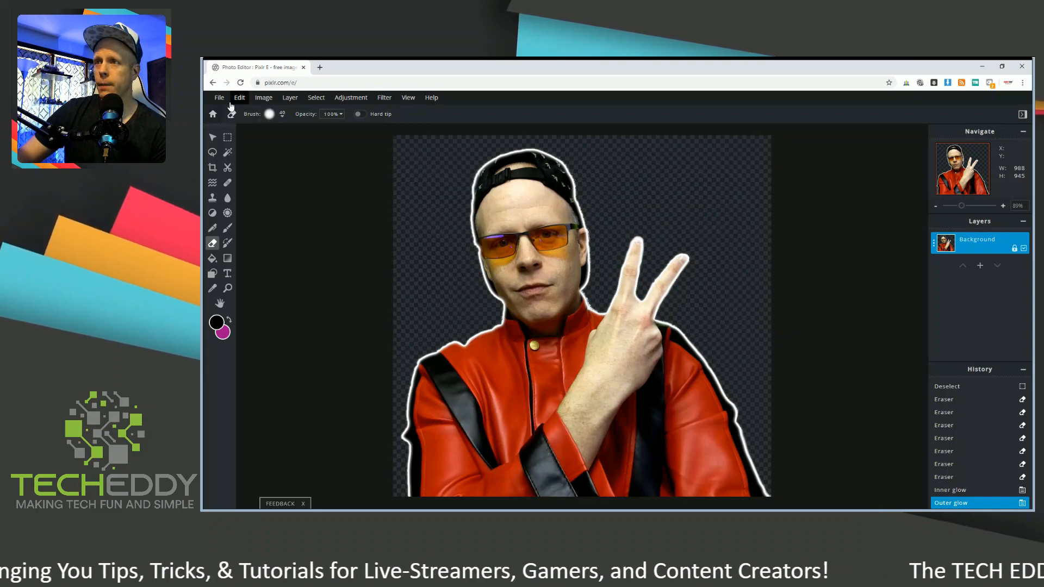
Step: Select the whole portrait canvas with a rectangular Marquee and cut the cutout to the clipboard
{"action": "left_click", "coordinate": [227, 137]}
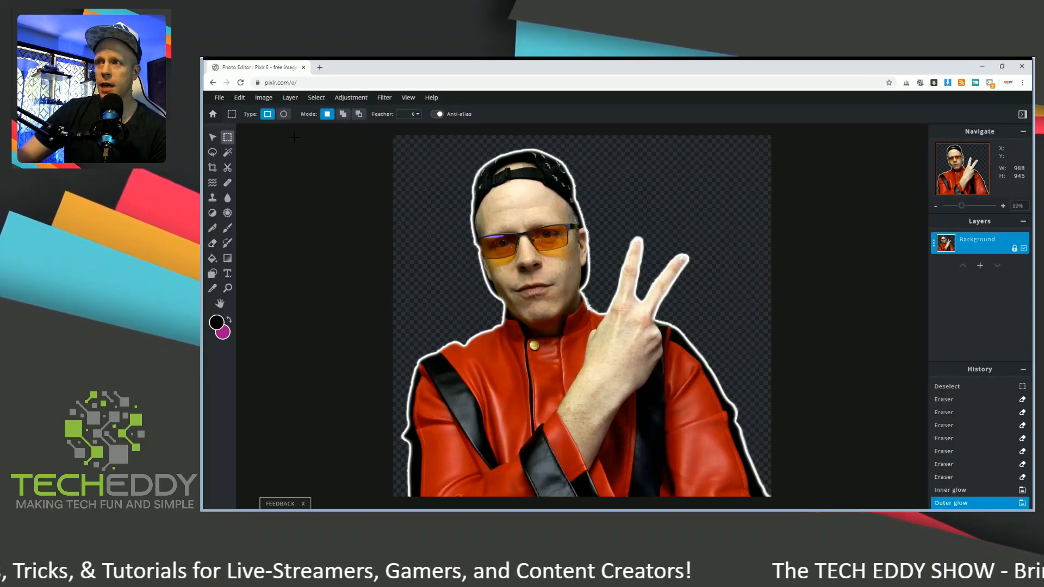
{"action": "left_click_drag", "start_coordinate": [394, 137], "coordinate": [770, 496]}
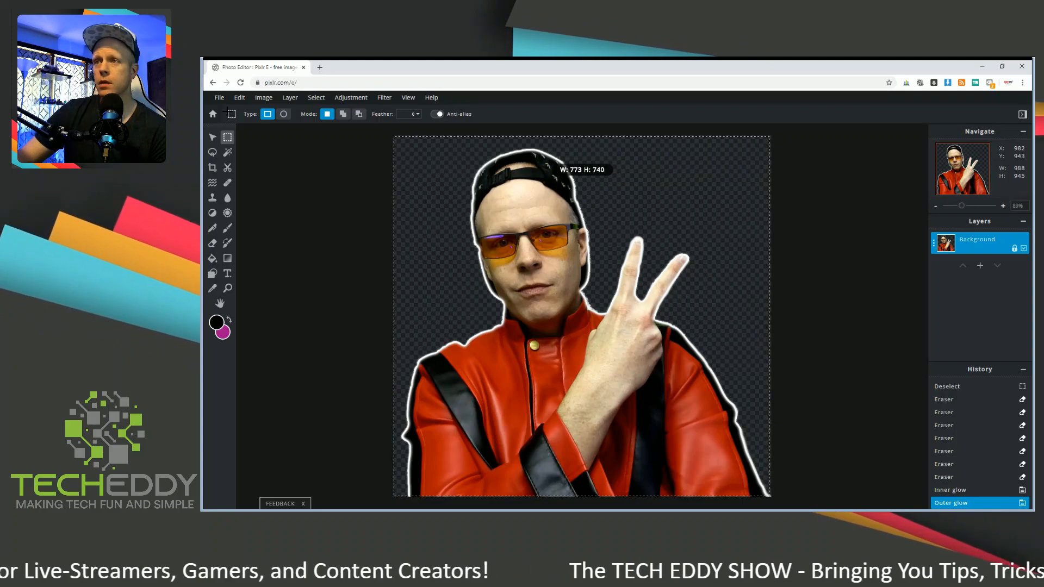
{"action": "left_click", "coordinate": [239, 98]}
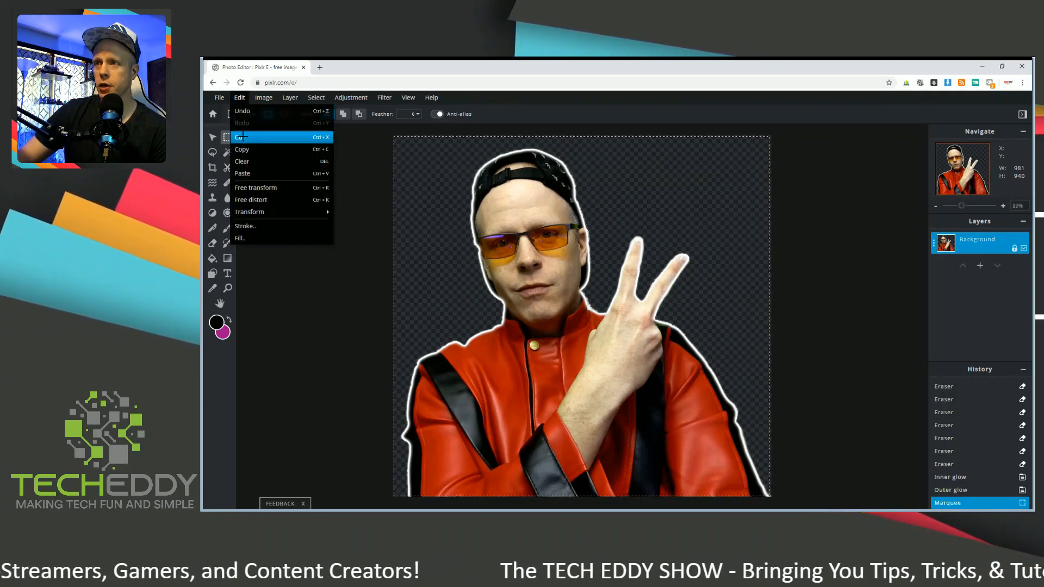
{"action": "left_click", "coordinate": [243, 137]}
Step: Open the image arena-of-valor.jpg and check its width and height in the Resize Image dialog without applying a resize
{"action": "left_click", "coordinate": [219, 98]}
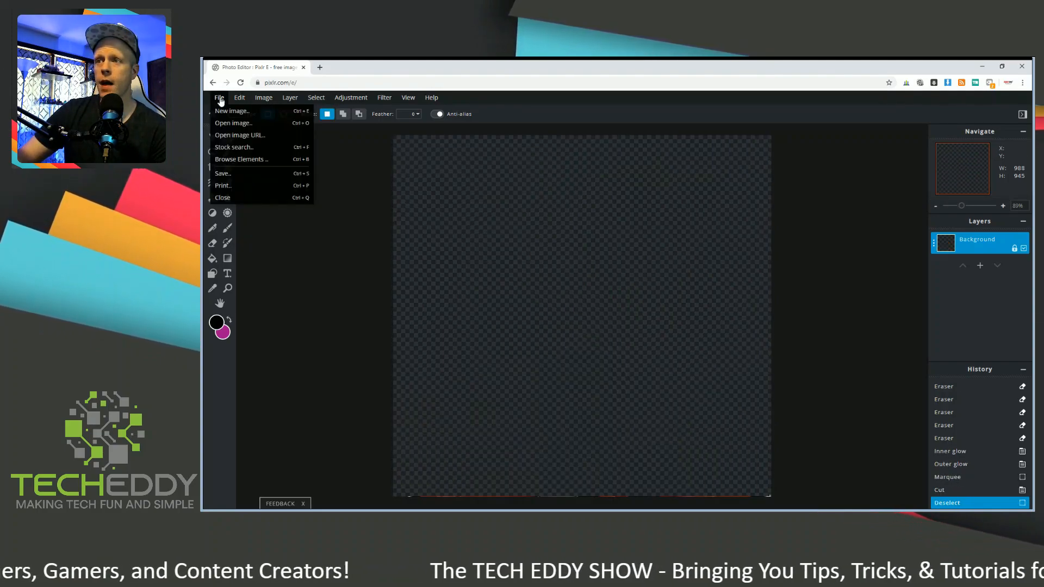
{"action": "left_click", "coordinate": [227, 124]}
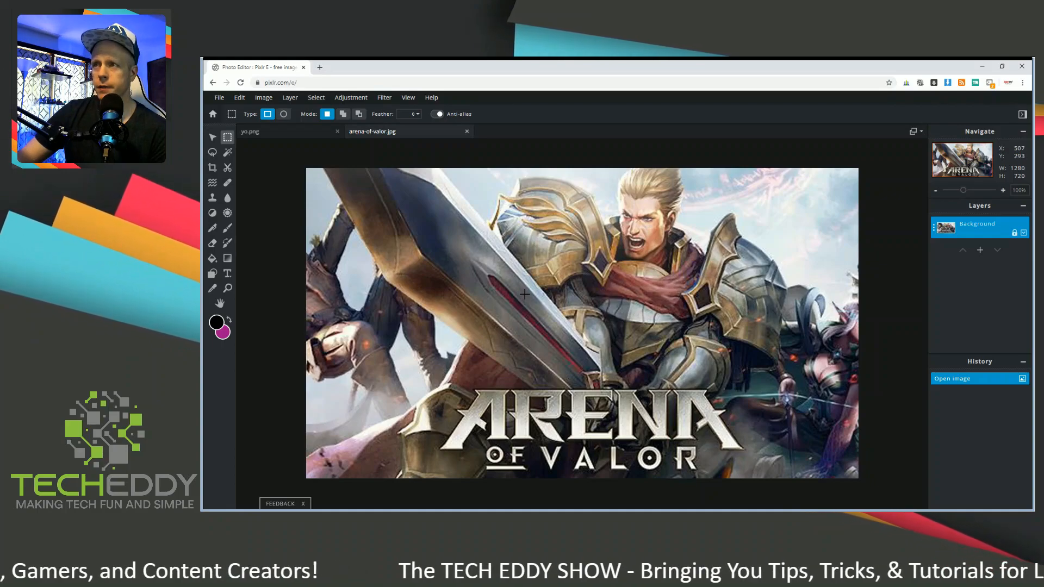
{"action": "left_click", "coordinate": [265, 100]}
{"action": "left_click", "coordinate": [264, 110]}
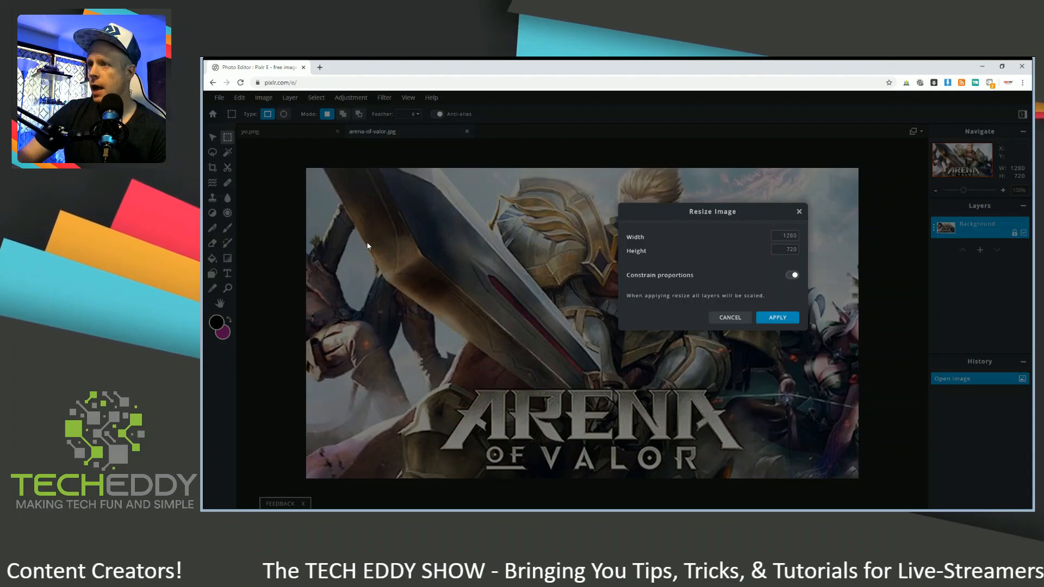
{"action": "left_click", "coordinate": [785, 235]}
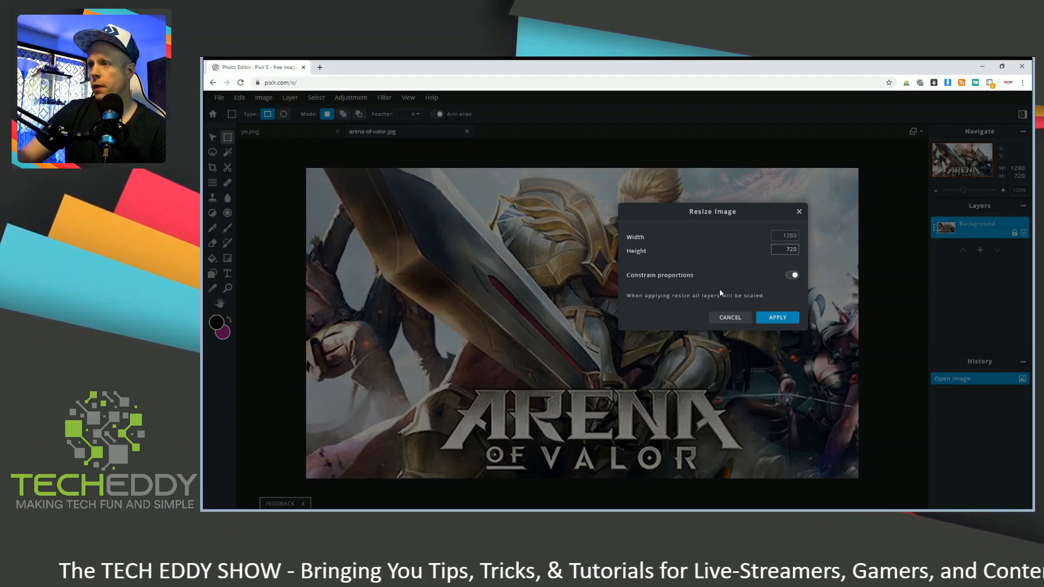
{"action": "left_click", "coordinate": [731, 317]}
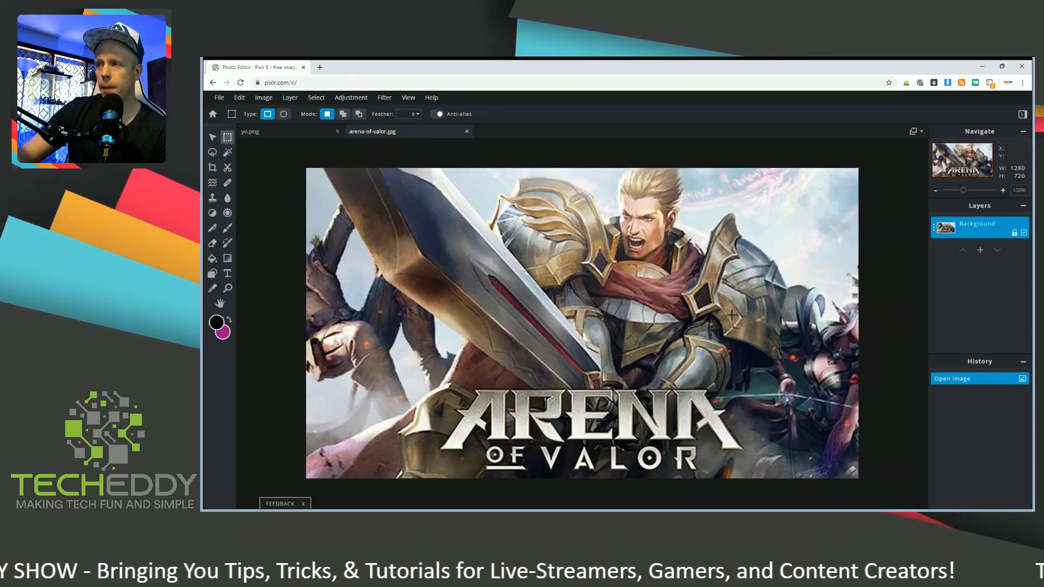
Step: Paste the cutout onto the arena-of-valor.jpg image and move it toward the image's left edge
{"action": "left_click", "coordinate": [240, 98]}
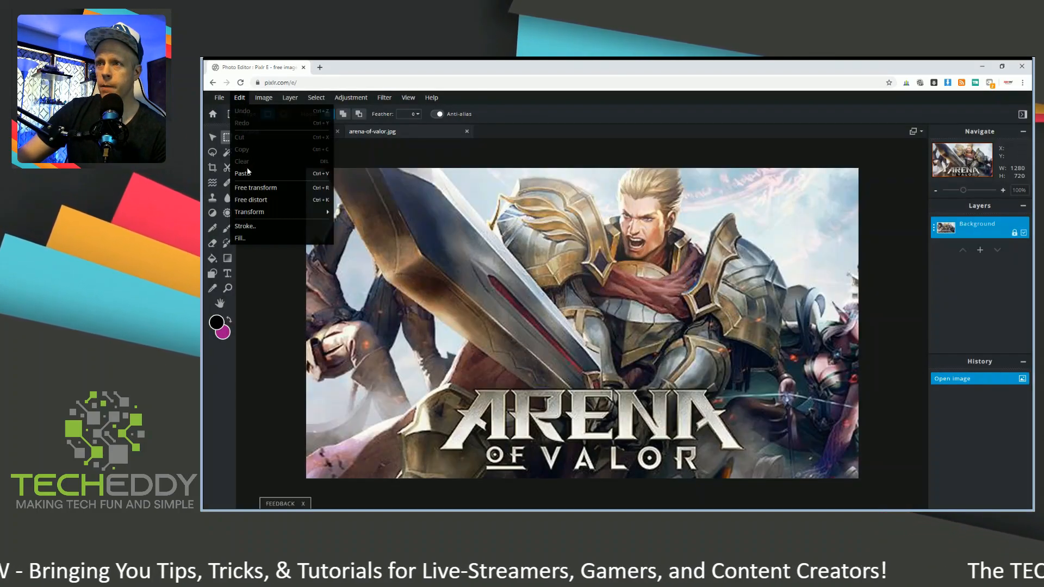
{"action": "left_click", "coordinate": [247, 172]}
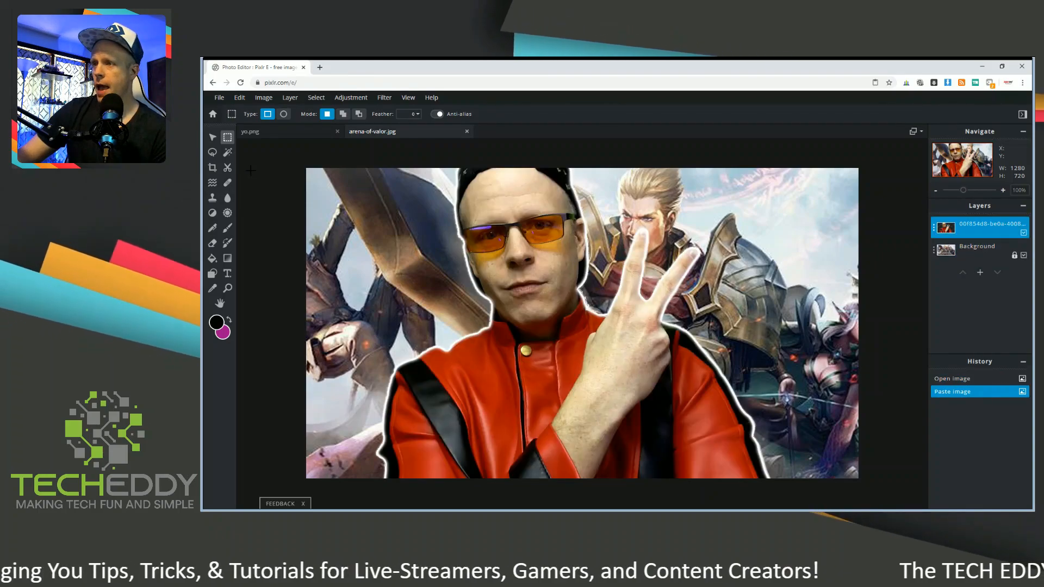
{"action": "left_click", "coordinate": [213, 137]}
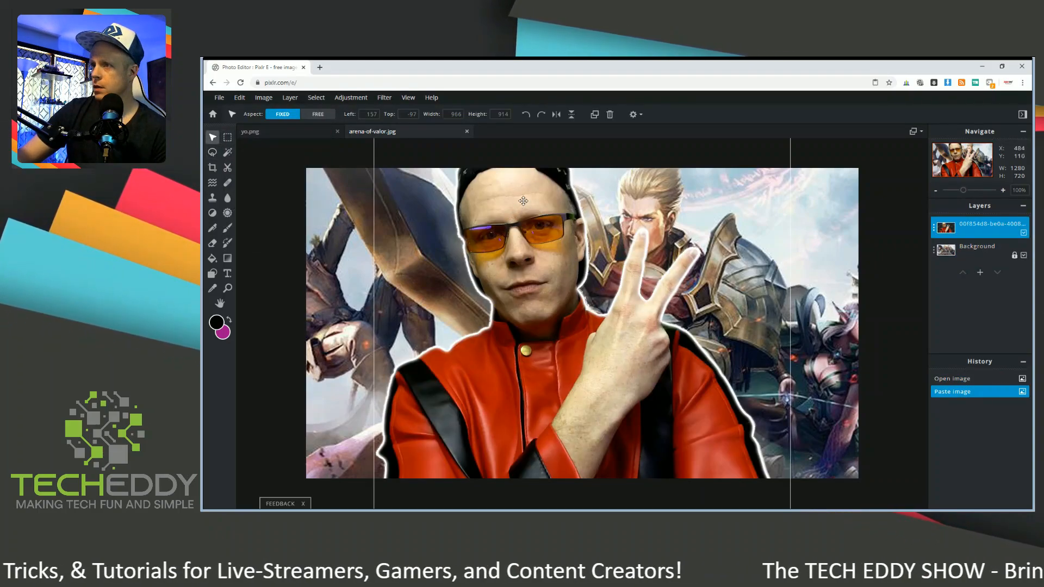
{"action": "left_click_drag", "start_coordinate": [516, 196], "coordinate": [303, 207]}
Step: Resize the cutout to a width of 500 px with fixed aspect and move it into the image's lower-right corner
{"action": "left_click", "coordinate": [451, 113]}
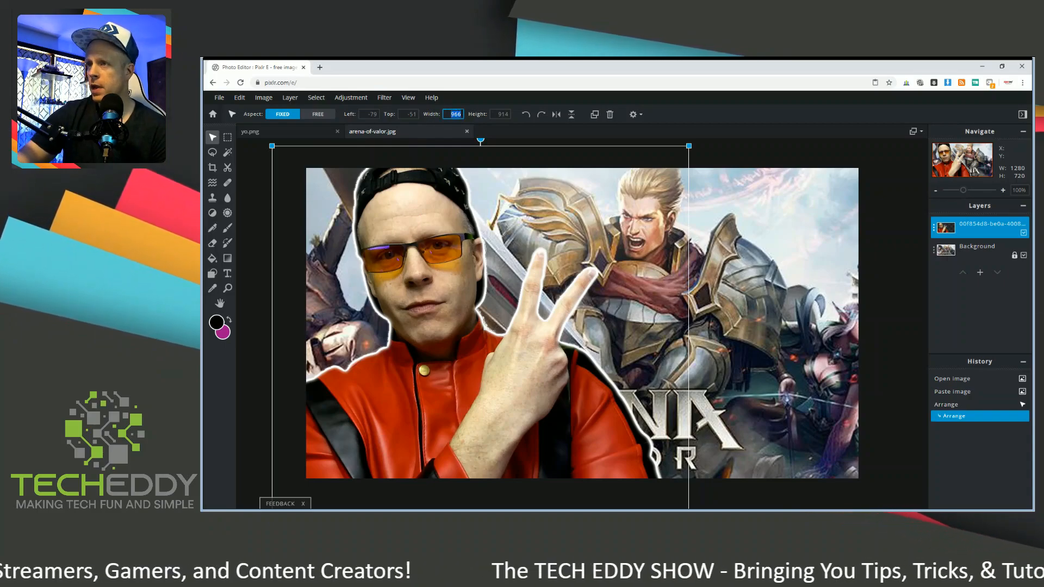
{"action": "type", "text": "500"}
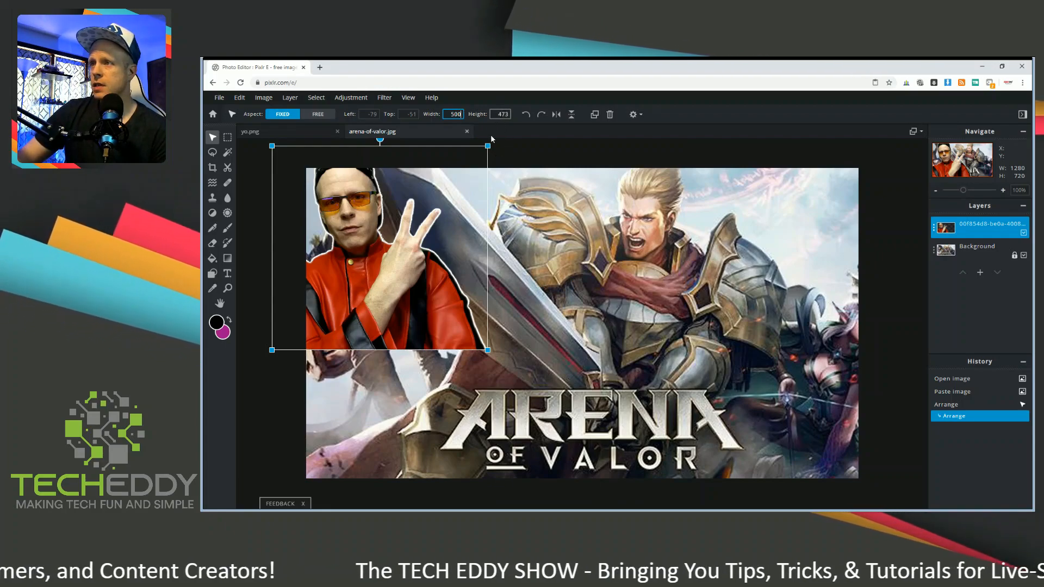
{"action": "left_click", "coordinate": [446, 232]}
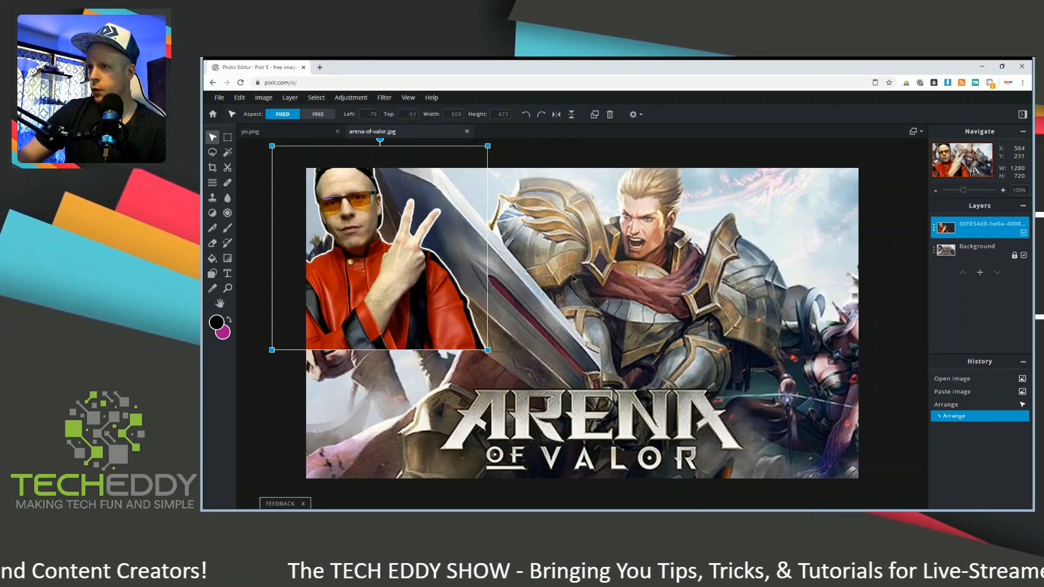
{"action": "left_click_drag", "start_coordinate": [418, 242], "coordinate": [797, 372]}
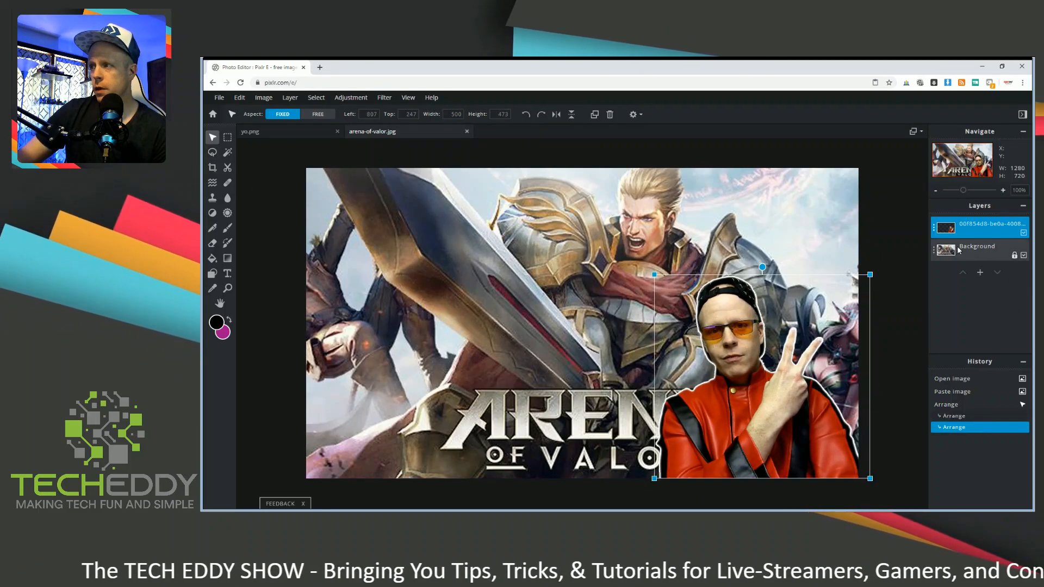
Step: Apply a Gaussian blur with an amount of 35 to the Background layer
{"action": "left_click", "coordinate": [933, 249]}
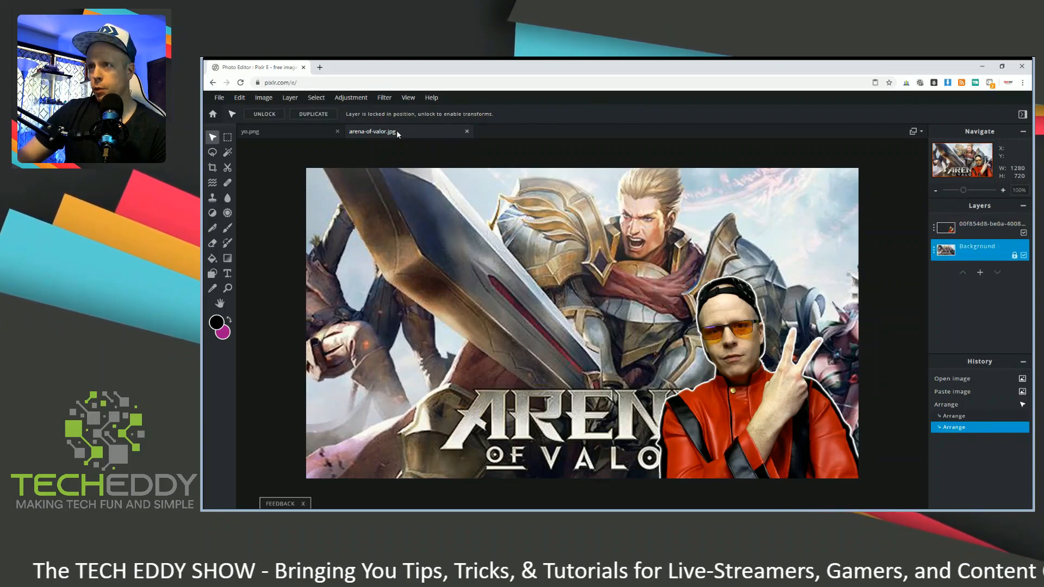
{"action": "left_click", "coordinate": [384, 99]}
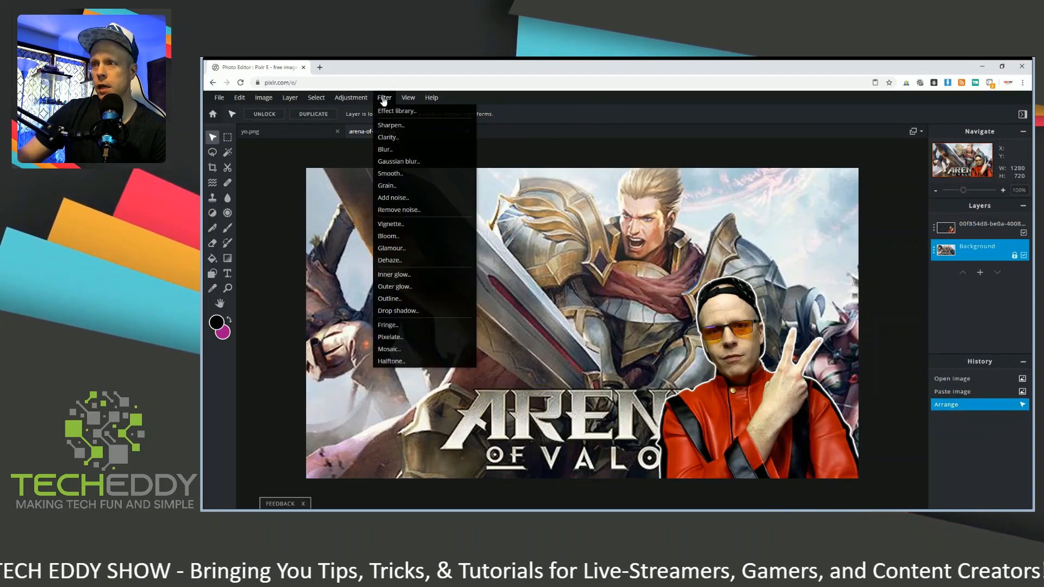
{"action": "left_click", "coordinate": [401, 163]}
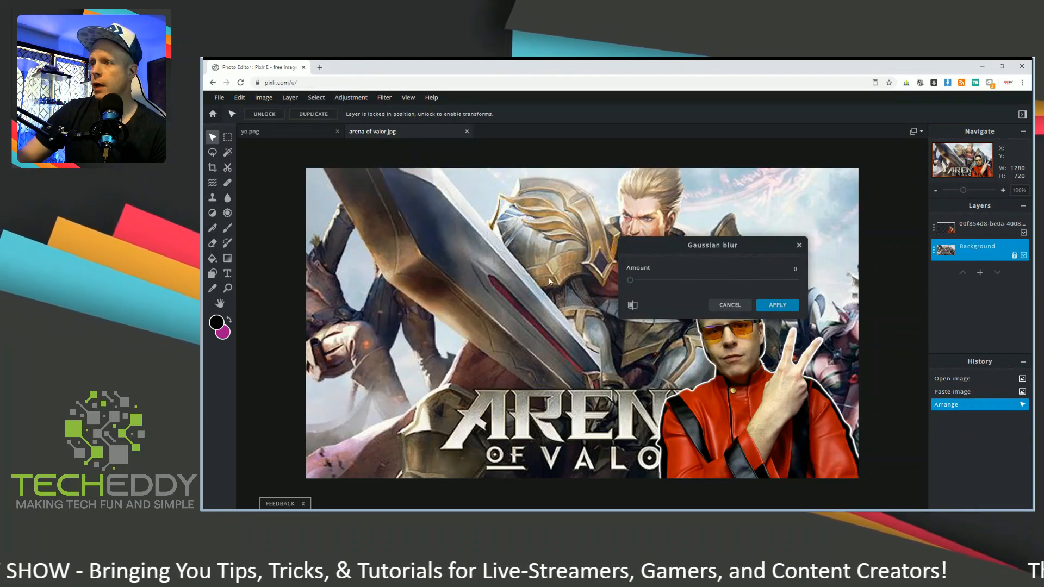
{"action": "left_click", "coordinate": [653, 280]}
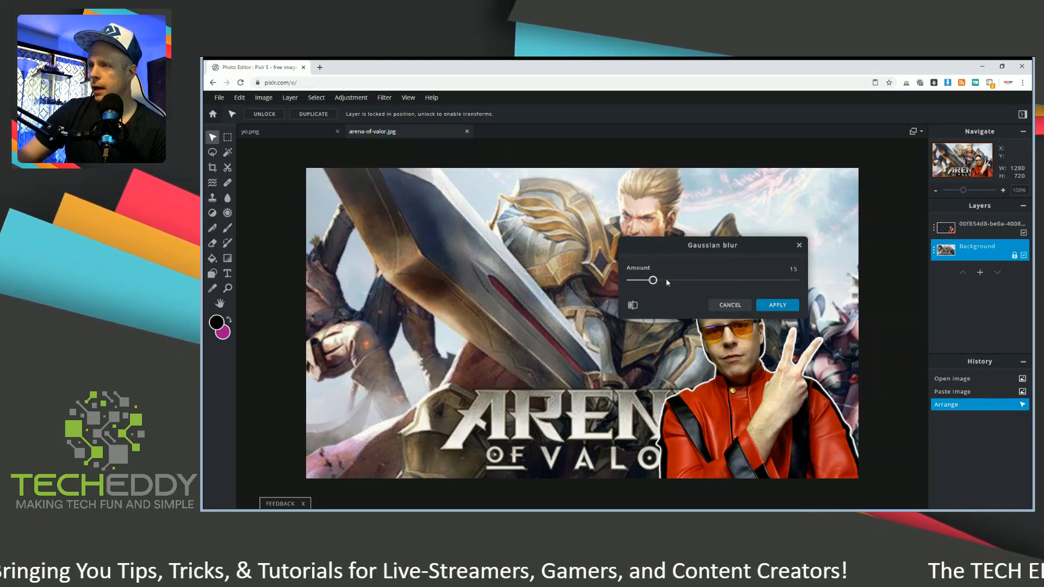
{"action": "left_click", "coordinate": [674, 281]}
{"action": "left_click", "coordinate": [684, 280]}
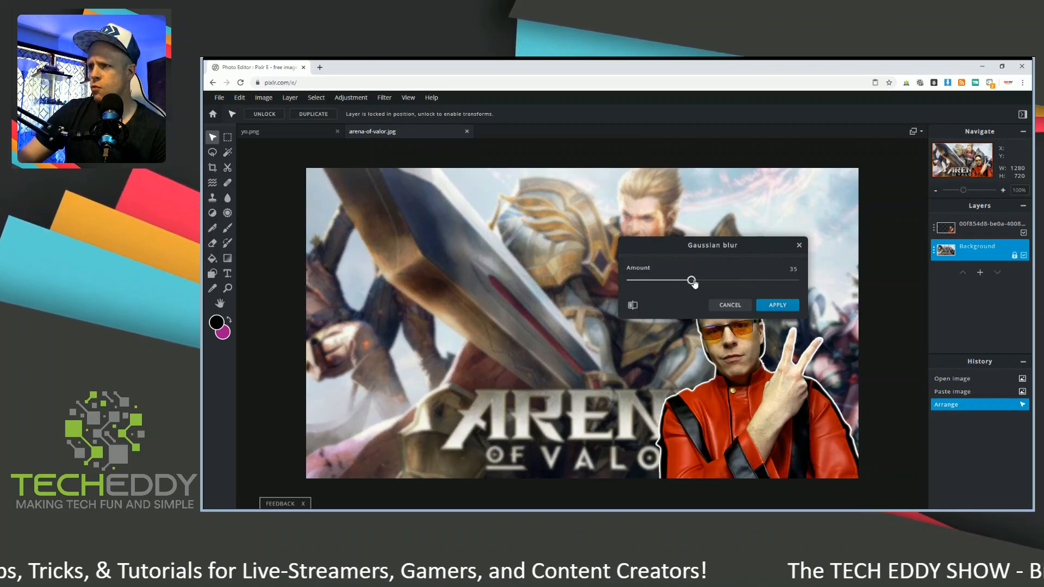
{"action": "left_click", "coordinate": [776, 305]}
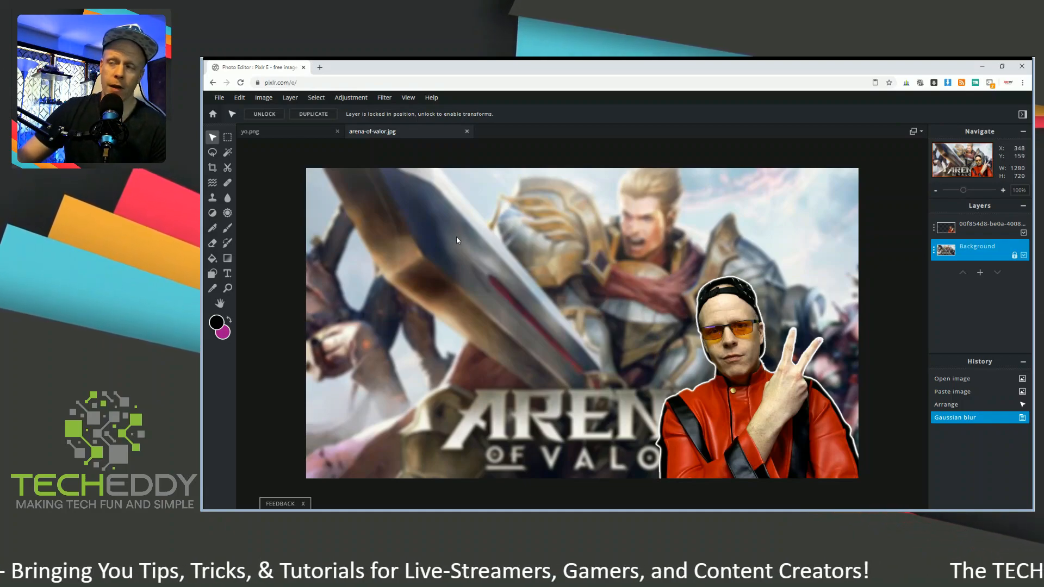
Step: Leave the editor for the Pixlr home screen and view the pricing plans with their features
{"action": "left_click", "coordinate": [212, 113]}
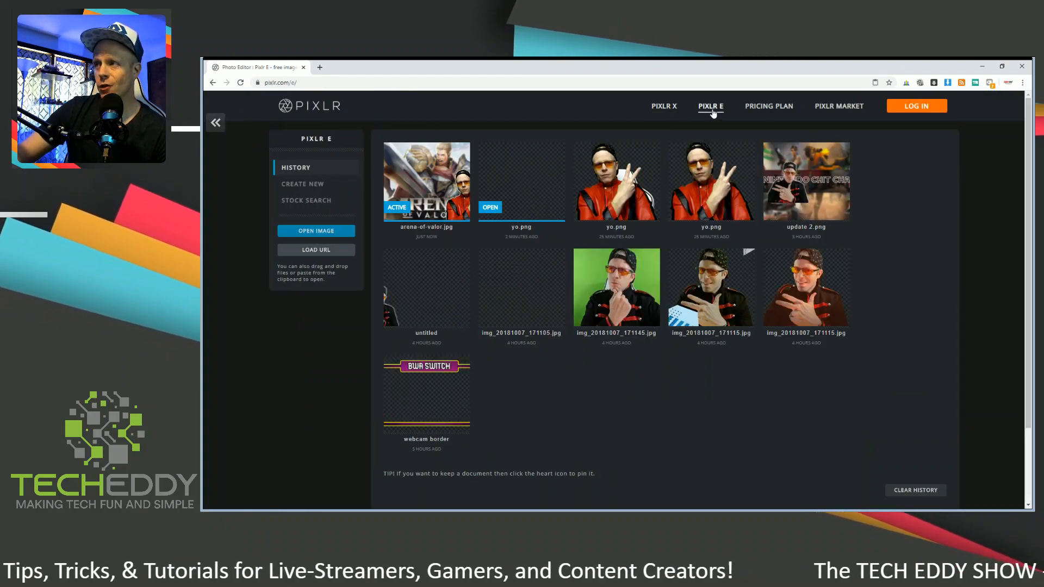
{"action": "left_click", "coordinate": [785, 108]}
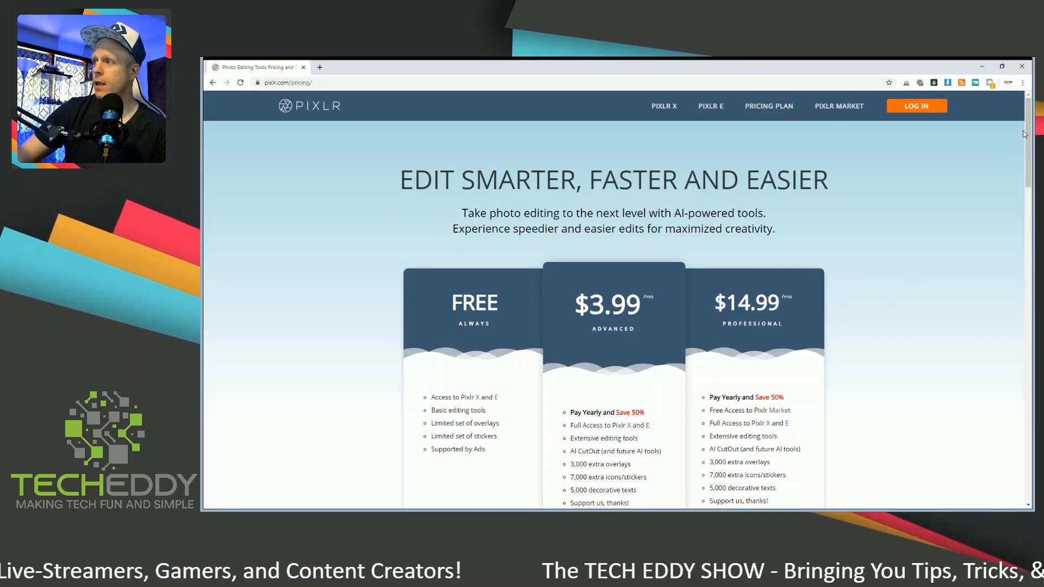
{"action": "scroll", "coordinate": [1024, 135], "scroll_direction": "down", "scroll_amount": 2}
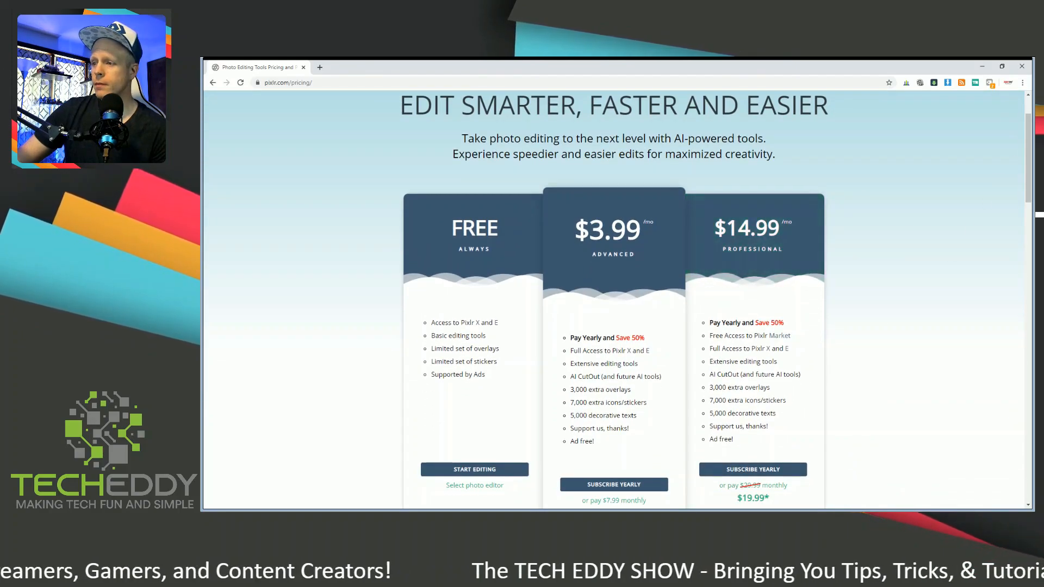